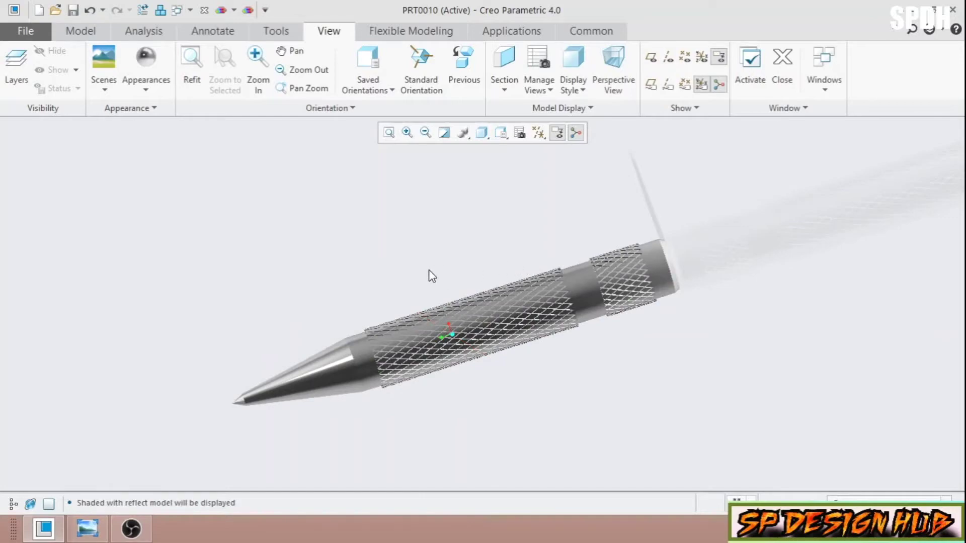
Examine the finished knurled punch model from several angles and at different distances
scroll(429, 276, "down", 3)
middle_click_drag(423, 302, 408, 215)
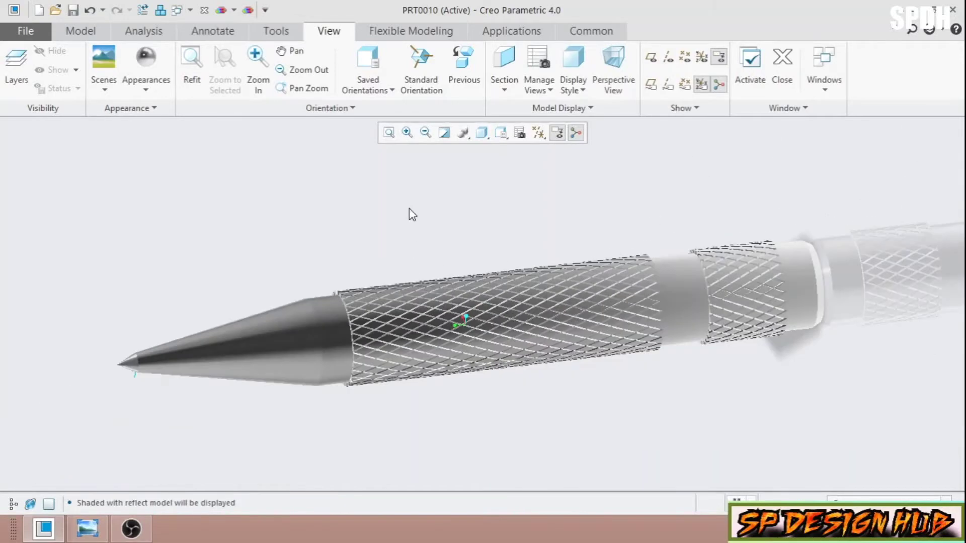
middle_click_drag(485, 396, 485, 331)
scroll(433, 317, "down", 3)
scroll(433, 317, "up", 3)
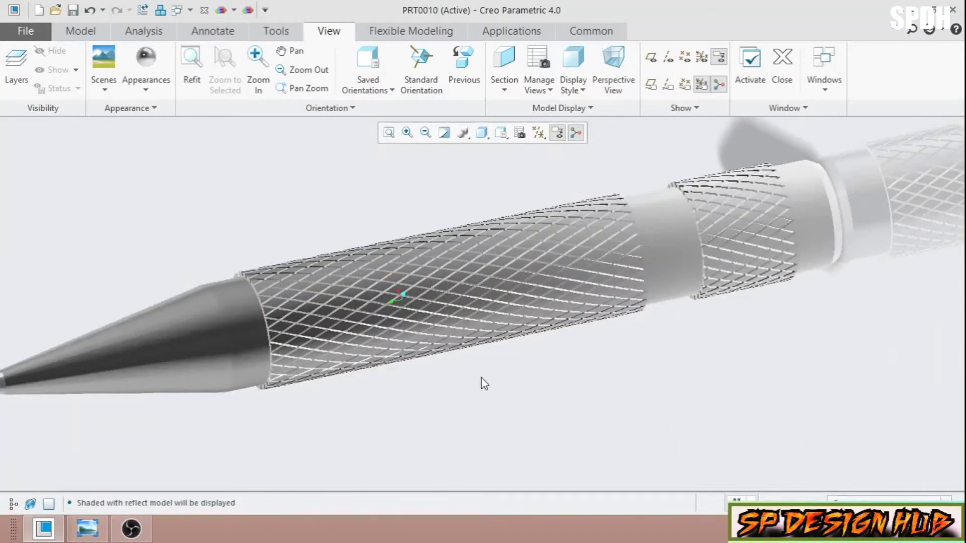
middle_click_drag(486, 388, 352, 386)
scroll(348, 373, "up", 2)
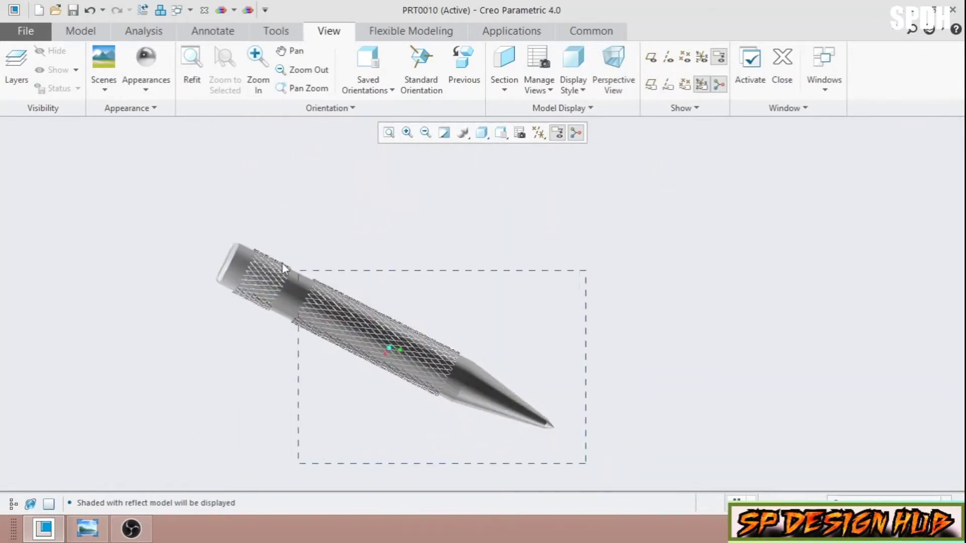
Apply the first grey-blue appearance from My Appearances to the whole punch model
left_click_drag(282, 262, 282, 263)
left_click(143, 83)
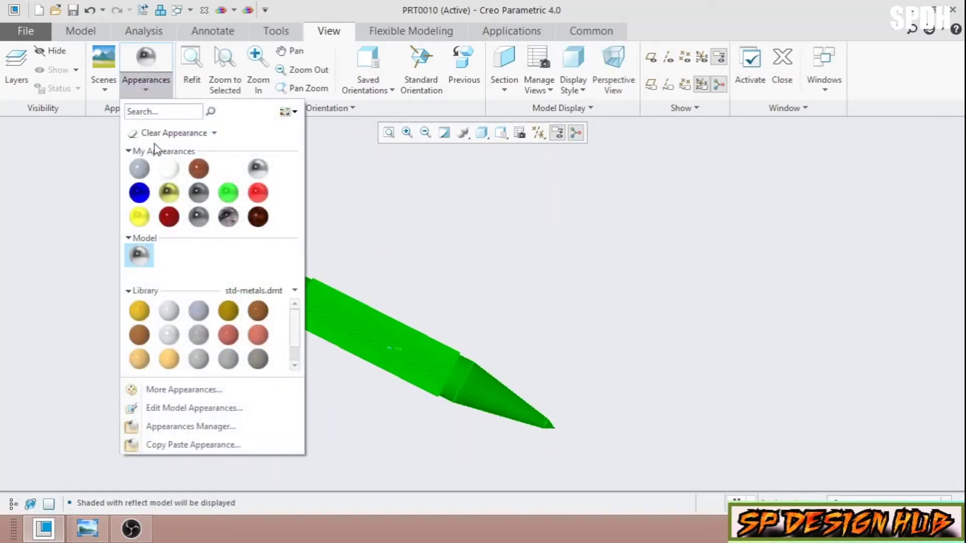
left_click(139, 168)
Examine the diamond knurl grooves on the punch body up close and from different angles
scroll(390, 255, "down", 3)
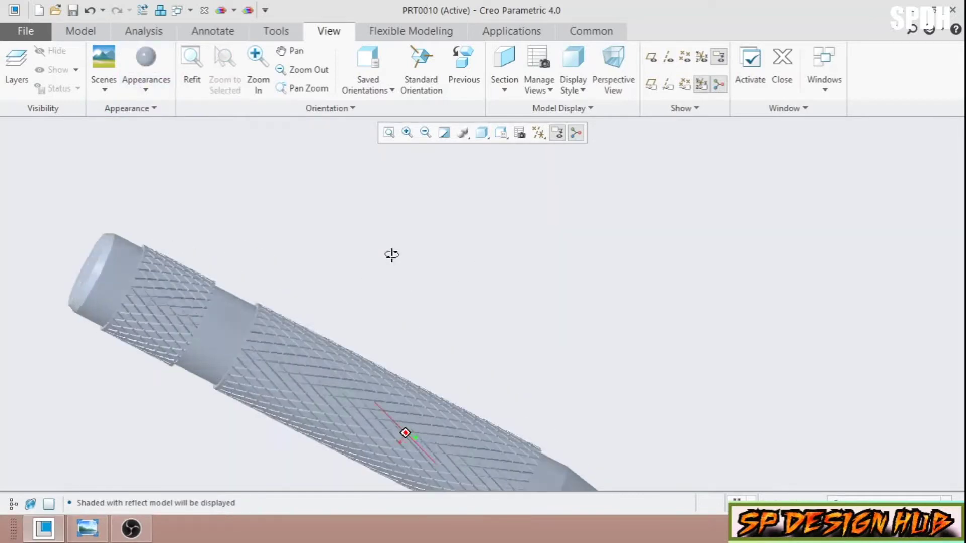
scroll(428, 302, "up", 3)
scroll(414, 378, "down", 3)
scroll(397, 390, "down", 3)
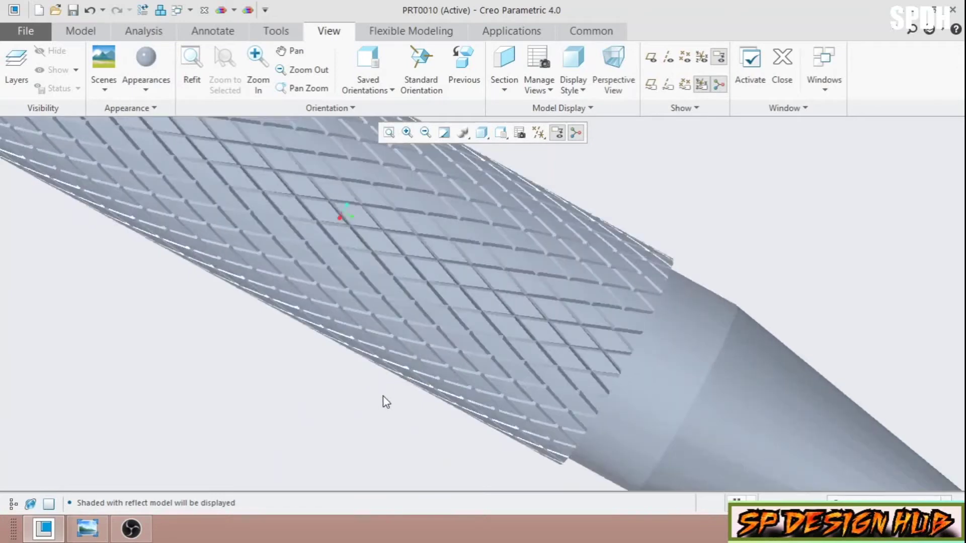
mouse_move(383, 401)
middle_mouse_down()
mouse_move(390, 339)
mouse_move(403, 338)
mouse_move(396, 383)
mouse_move(406, 384)
mouse_move(525, 343)
mouse_move(556, 308)
mouse_move(522, 324)
mouse_move(544, 362)
mouse_move(518, 298)
middle_mouse_up()
scroll(388, 397, "up", 4)
scroll(525, 343, "down", 5)
scroll(525, 343, "up", 4)
scroll(537, 261, "down", 2)
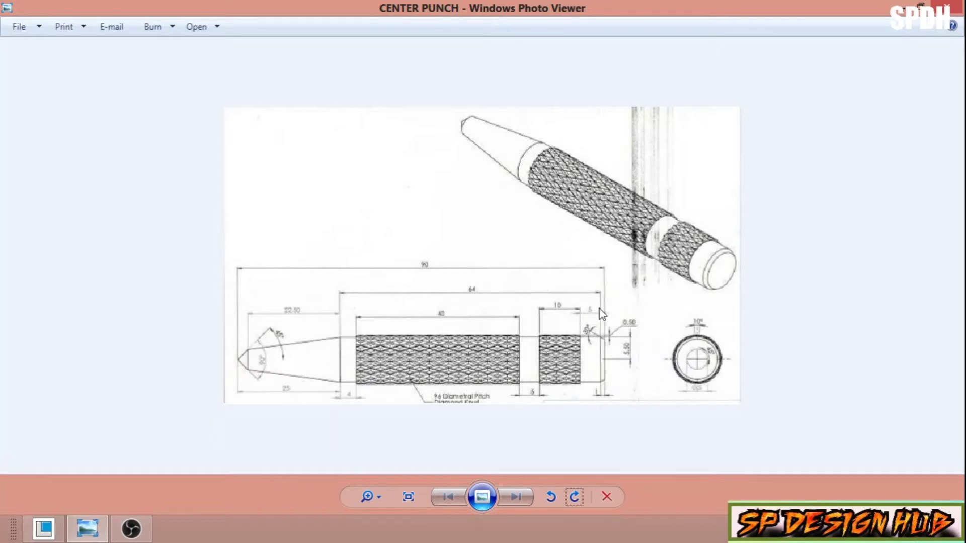
Switch to Creo Parametric and create a solid part named prt0010 from the mmns_part_solid template
left_click(44, 528)
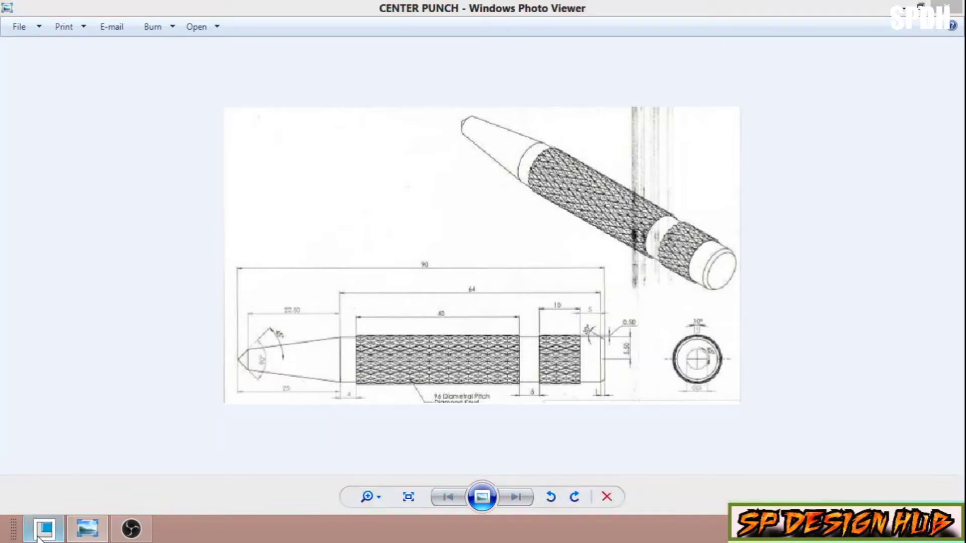
left_click(14, 67)
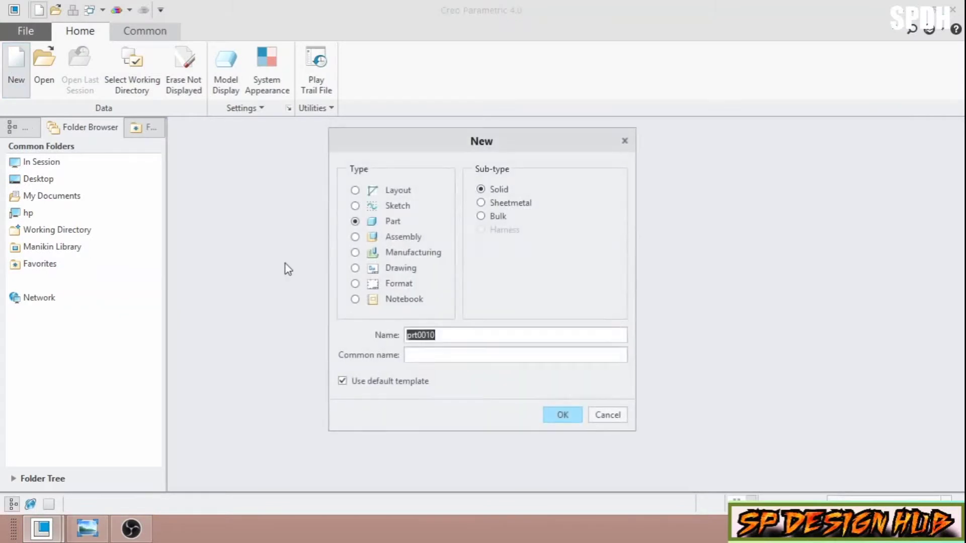
left_click(396, 382)
left_click(552, 418)
scroll(423, 207, "down", 1)
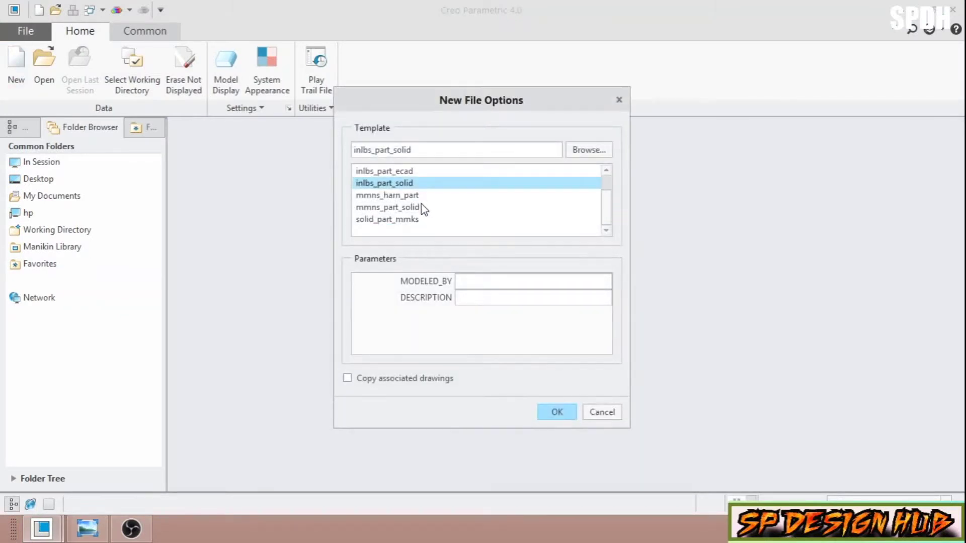
left_click(423, 208)
left_click(554, 409)
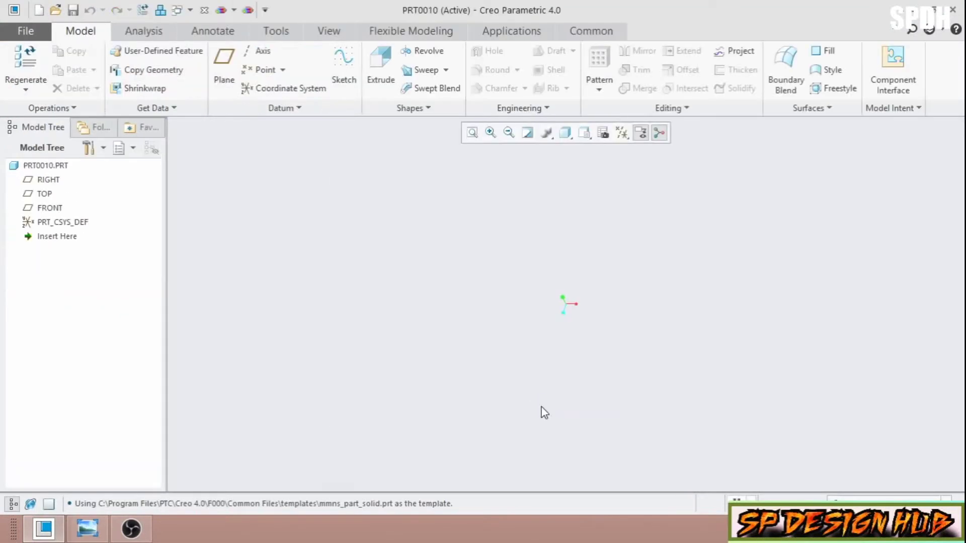
Display all datum types and start a sketch on the TOP plane in 2D orientation
left_click(623, 133)
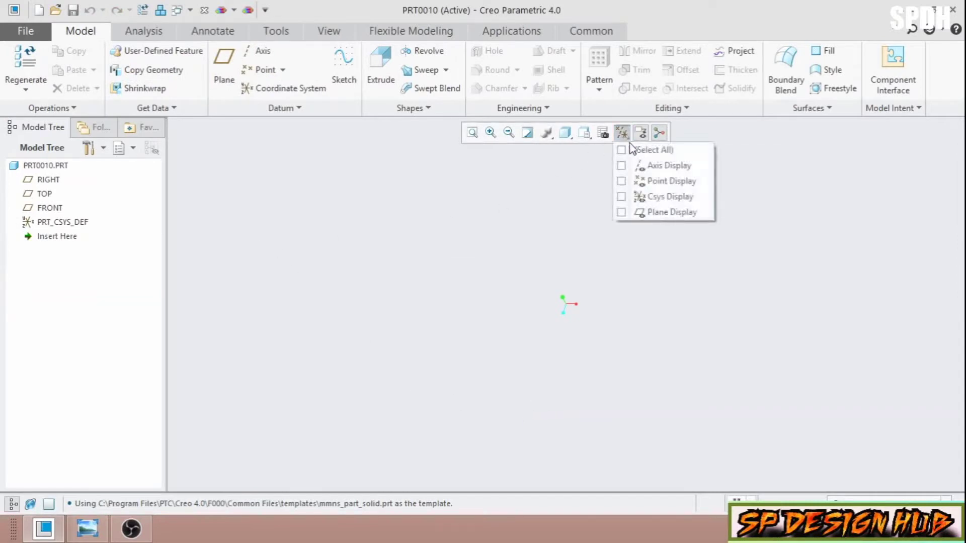
left_click(622, 149)
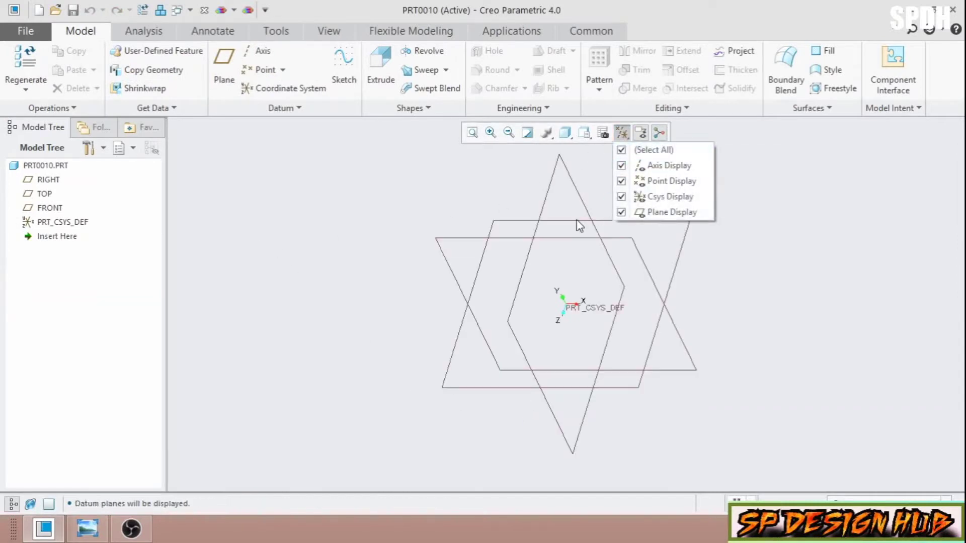
left_click(48, 198)
left_click(344, 63)
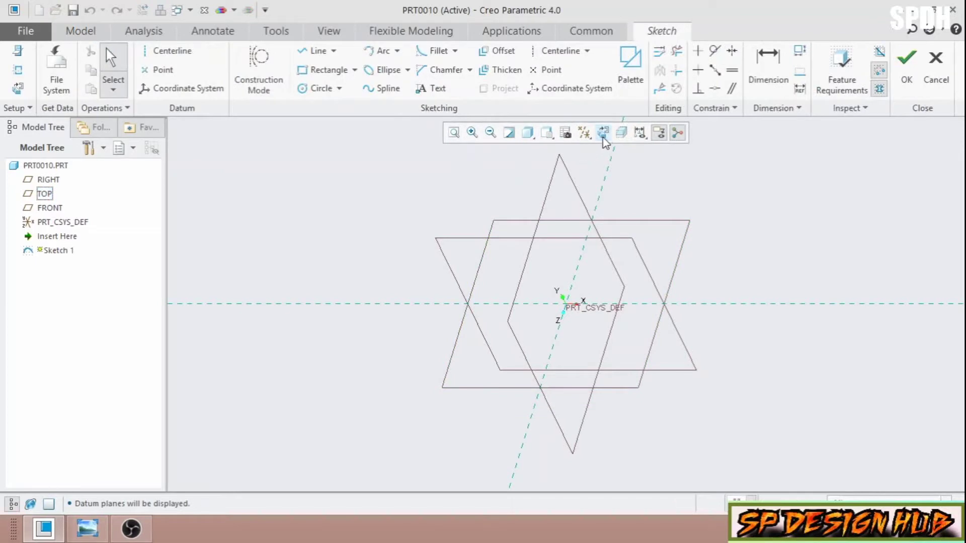
left_click(604, 133)
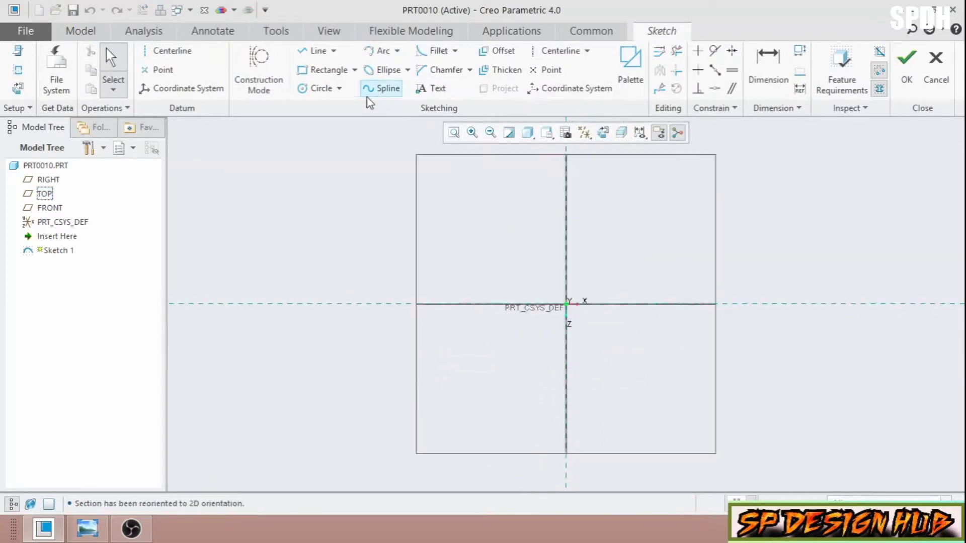
Sketch a circle about 98 mm in diameter centred on the origin
left_click(325, 89)
left_click(566, 304)
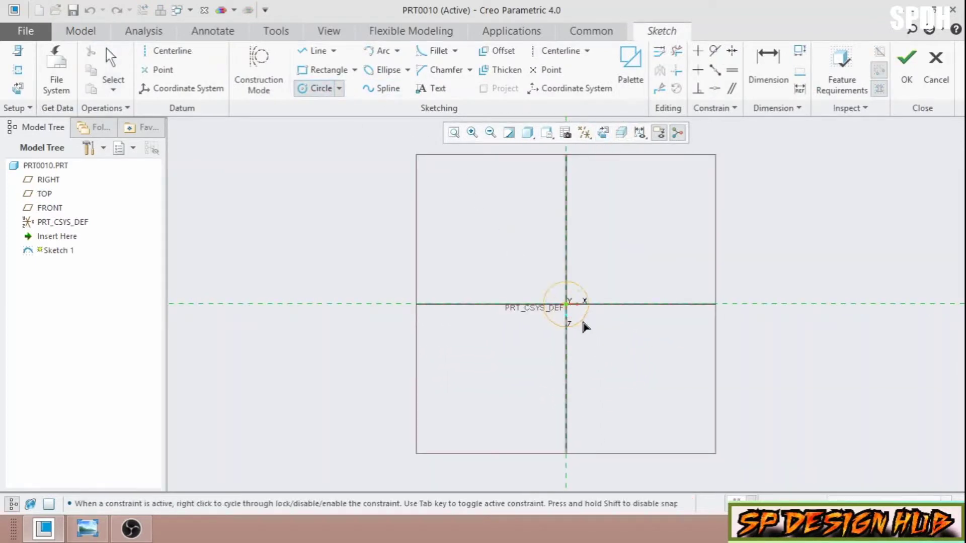
left_click(585, 327)
middle_click(583, 311)
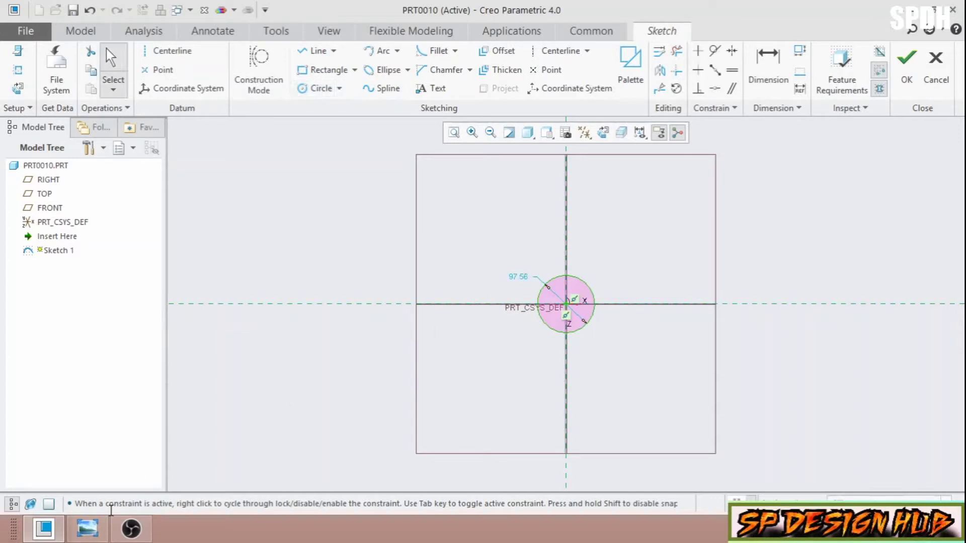
Consult the center punch drawing, set the circle's diameter to 11 mm and finish the sketch
left_click(87, 529)
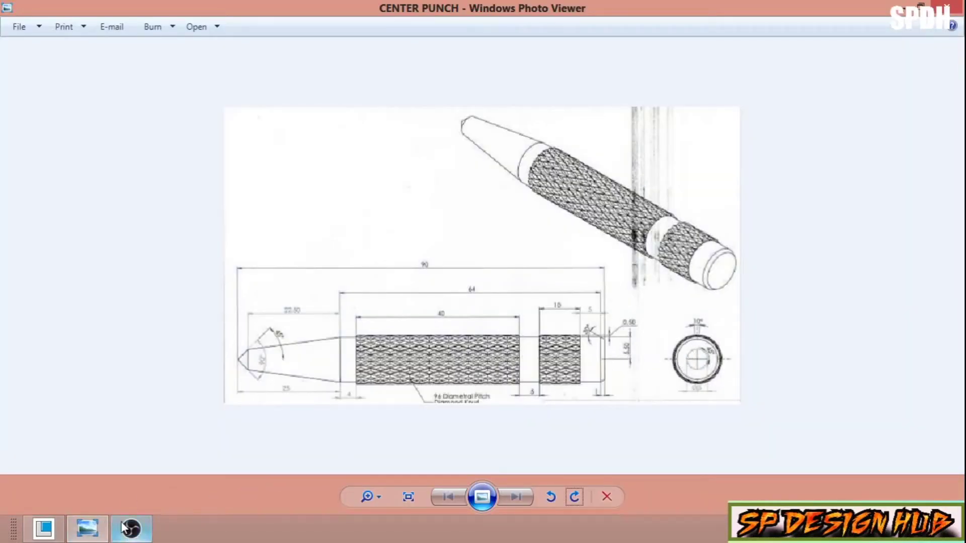
left_click(44, 528)
left_click_drag(518, 285, 519, 284)
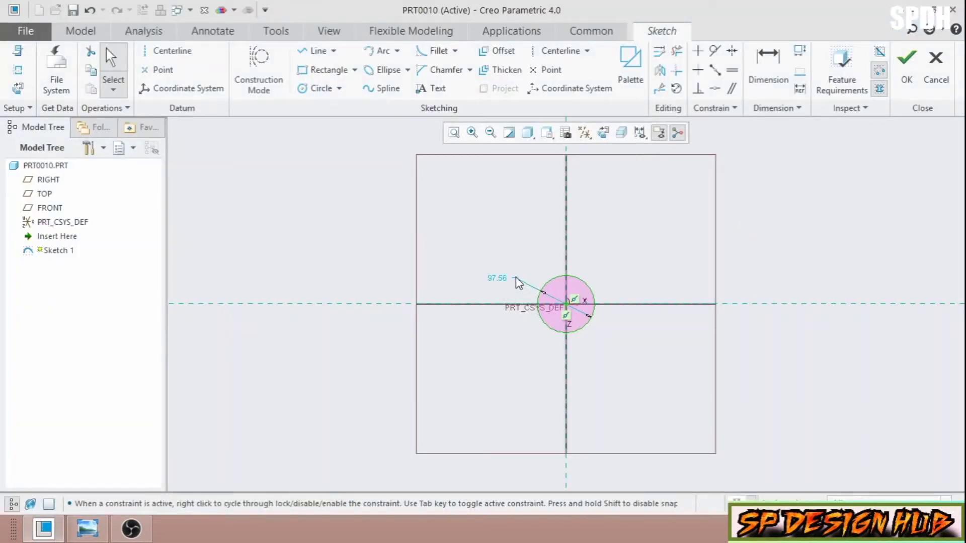
double_click(494, 278)
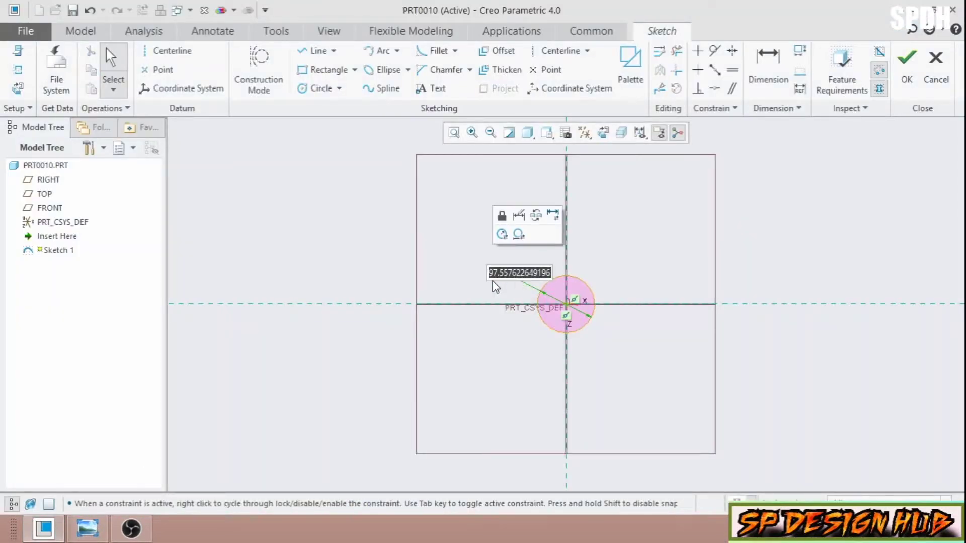
type("11")
key("Return")
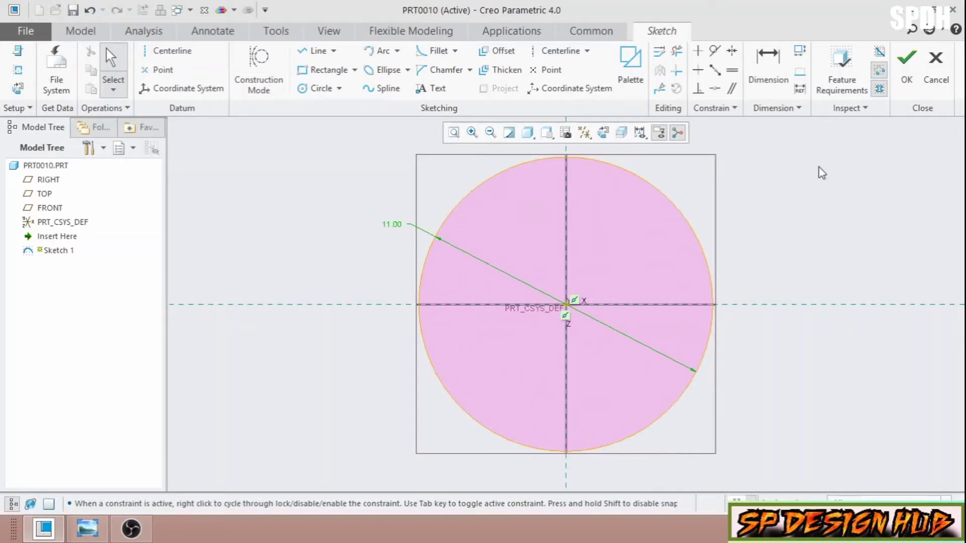
left_click(906, 70)
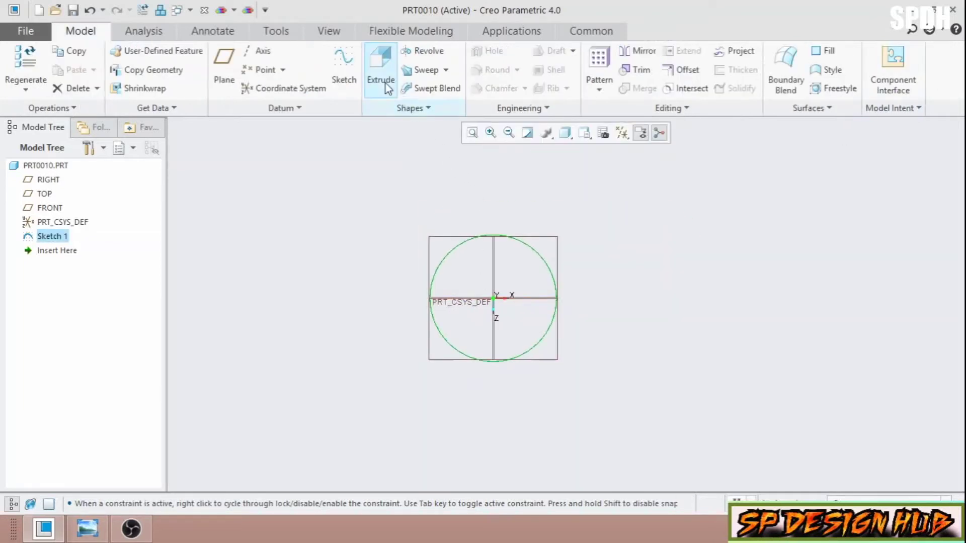
Extrude the circle to a preview depth of about 24 mm
left_click(381, 70)
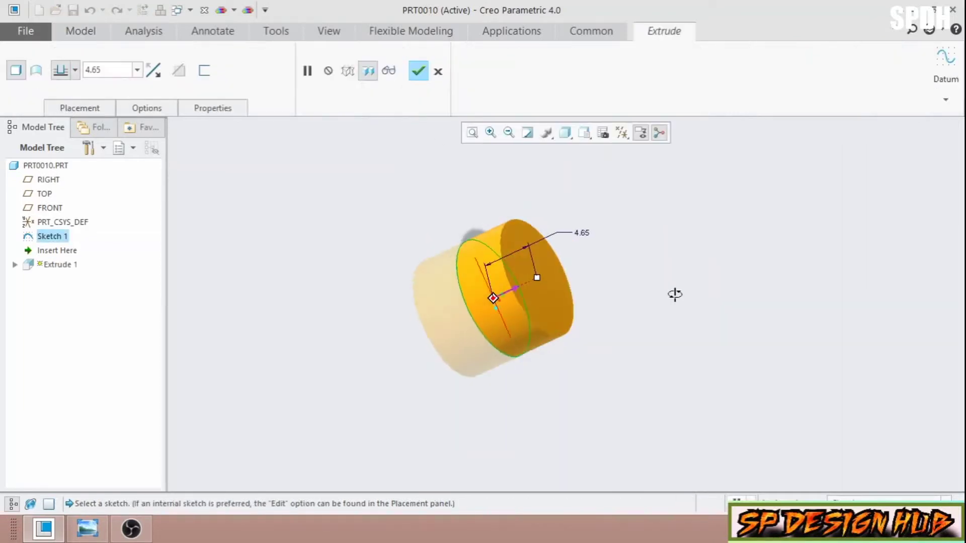
left_click_drag(541, 275, 629, 223)
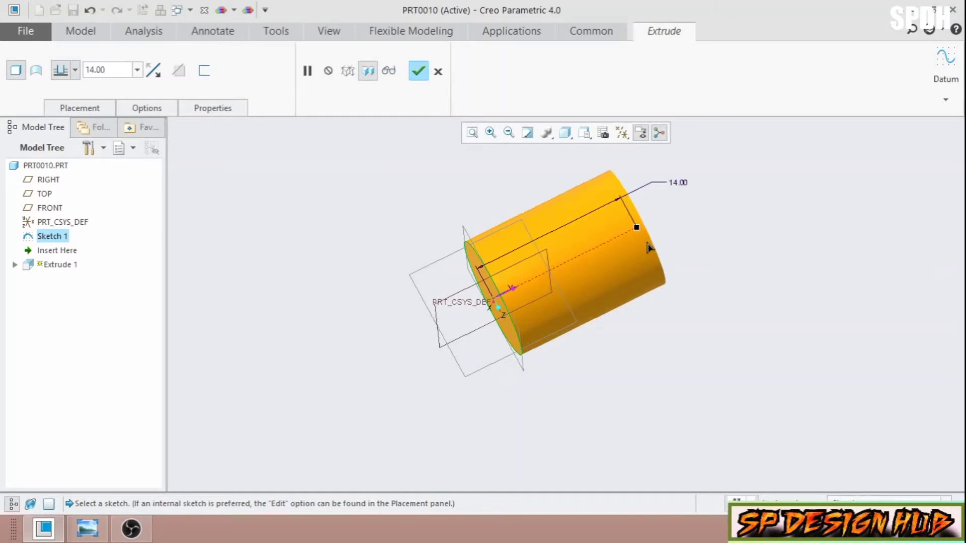
middle_click_drag(629, 223, 522, 376)
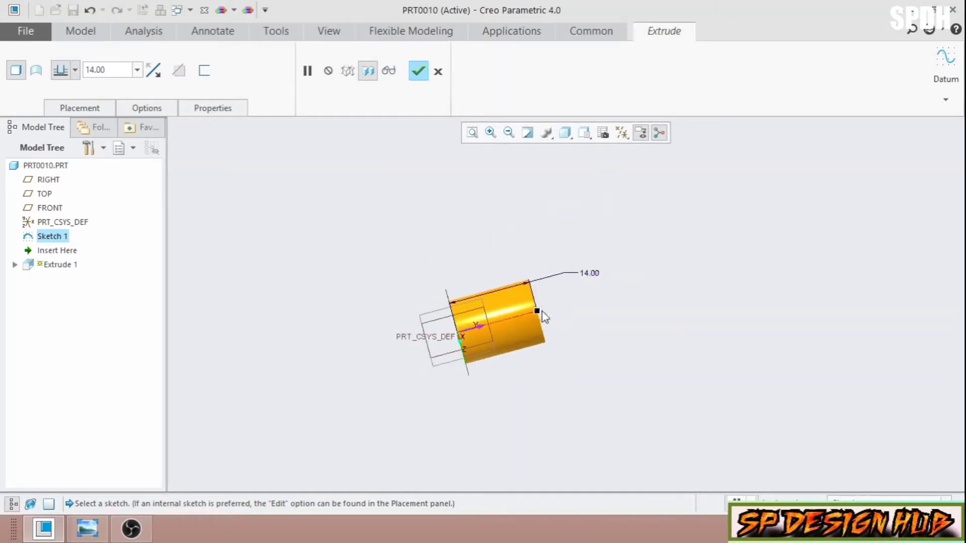
left_click_drag(538, 312, 563, 295)
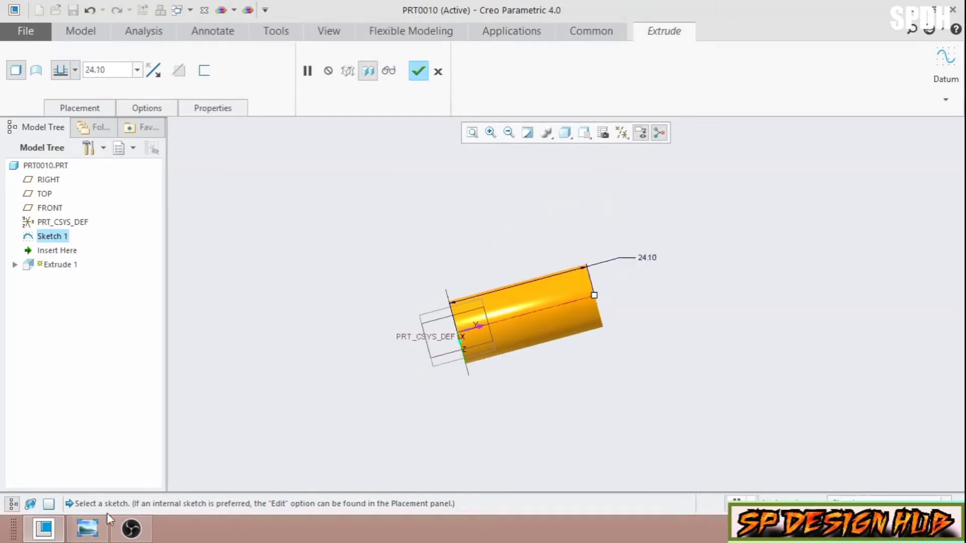
Check the punch drawing, then complete the extrusion with its depth entered as 90-25 mm
left_click(88, 528)
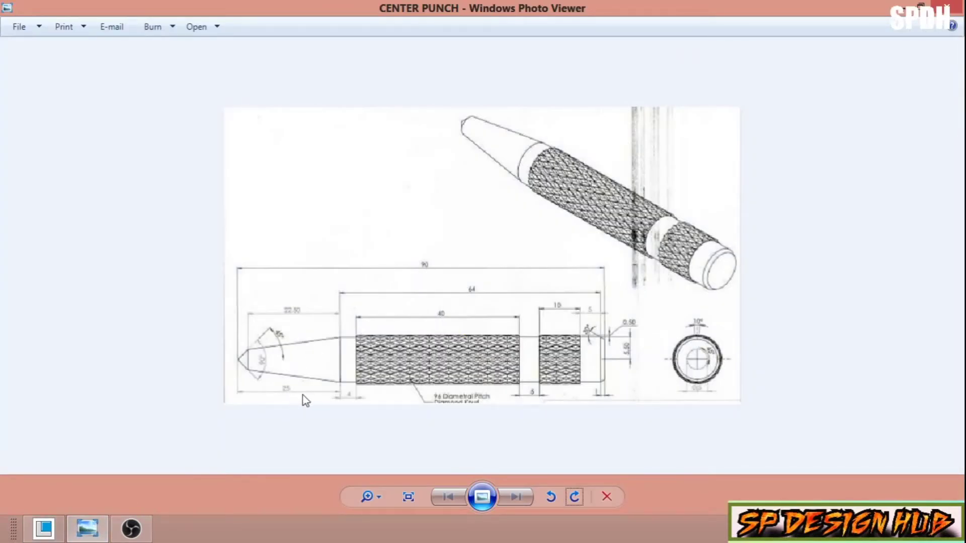
left_click(46, 527)
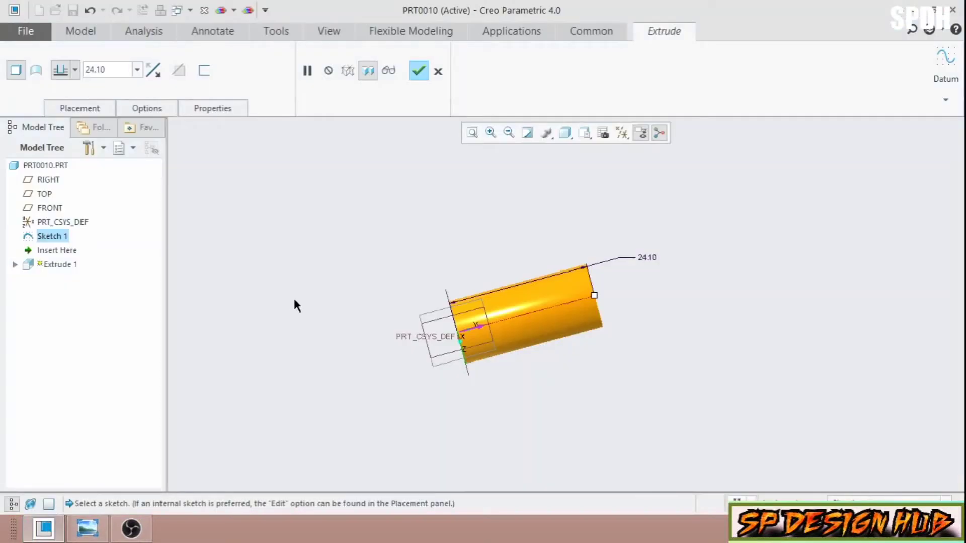
double_click(651, 258)
type("90")
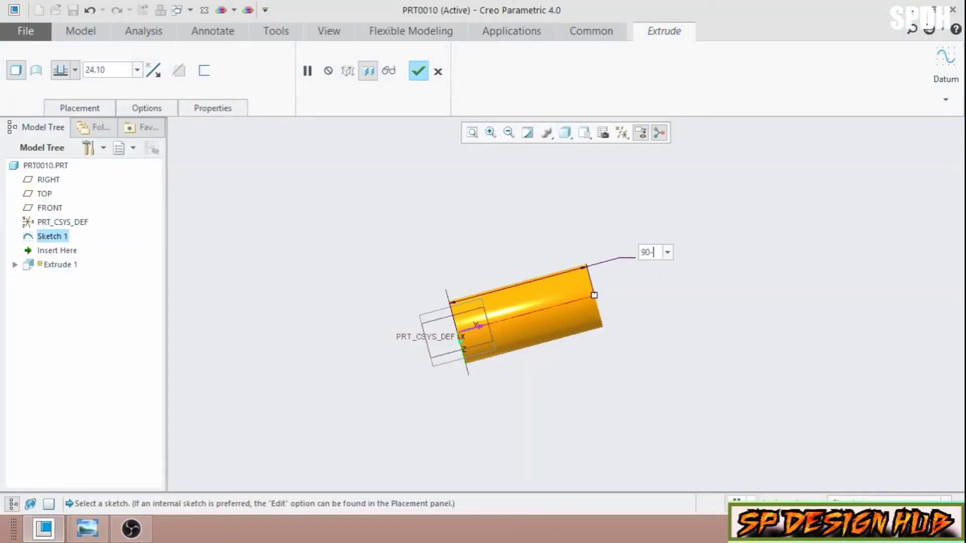
type("-25")
key("Return")
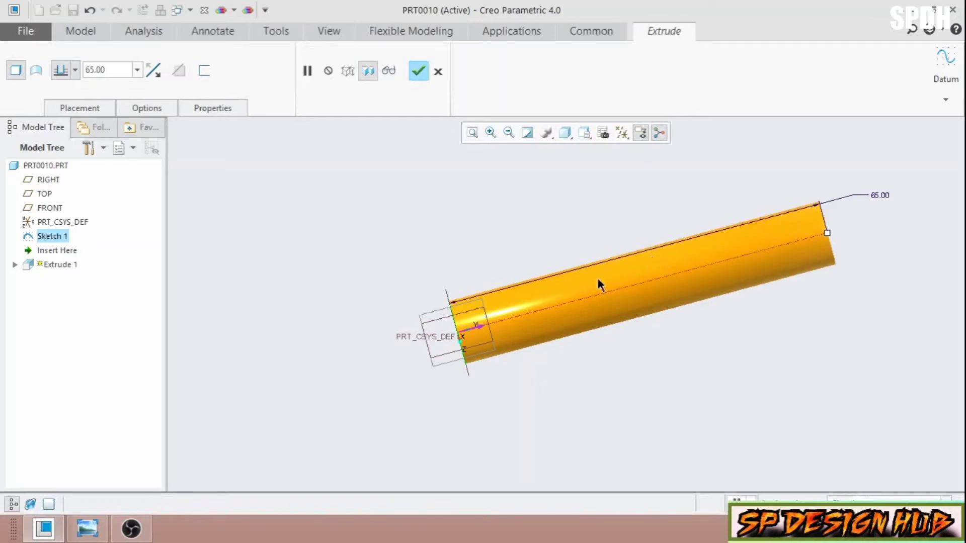
left_click(419, 71)
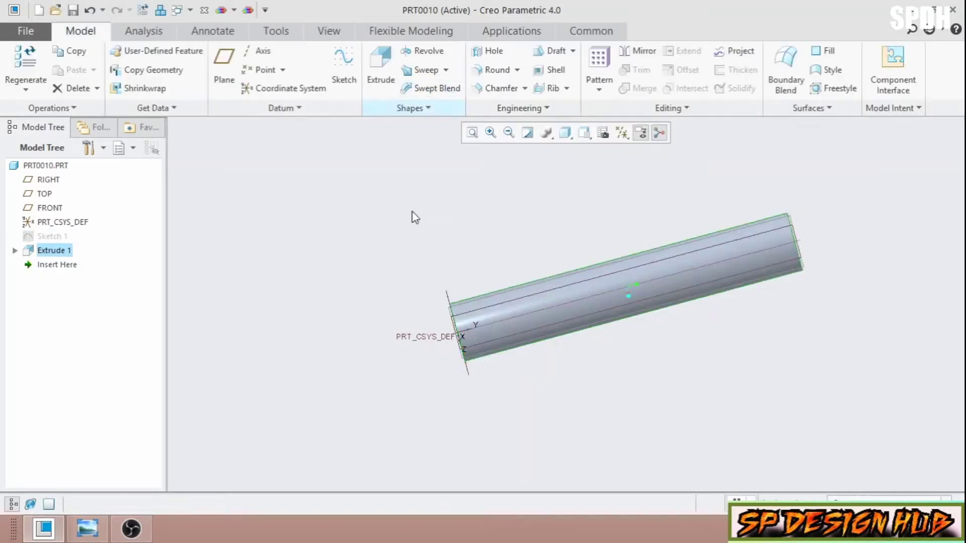
Check the center punch drawing, then start a sketch on the FRONT plane and orient the view to the sketch plane
middle_click_drag(413, 216, 643, 327)
scroll(565, 268, "down", 5)
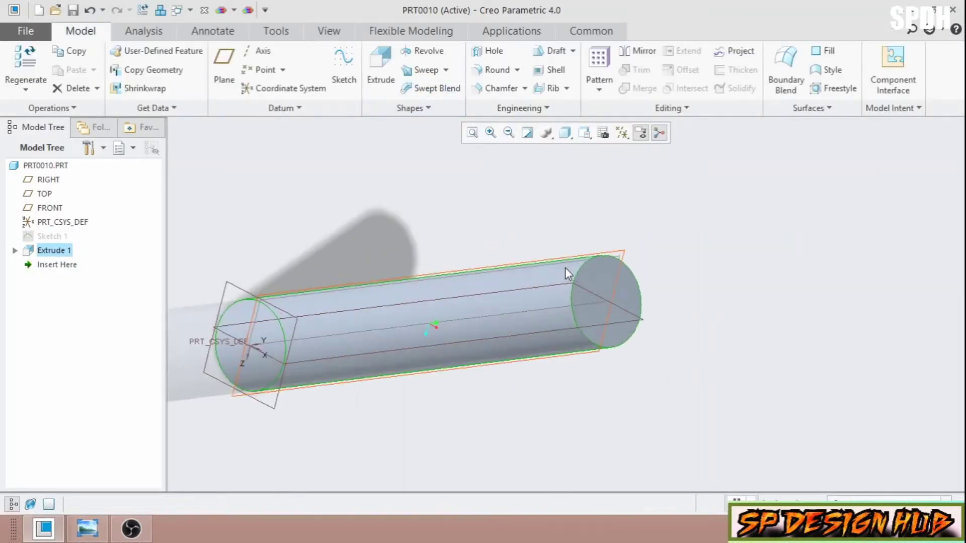
left_click(87, 528)
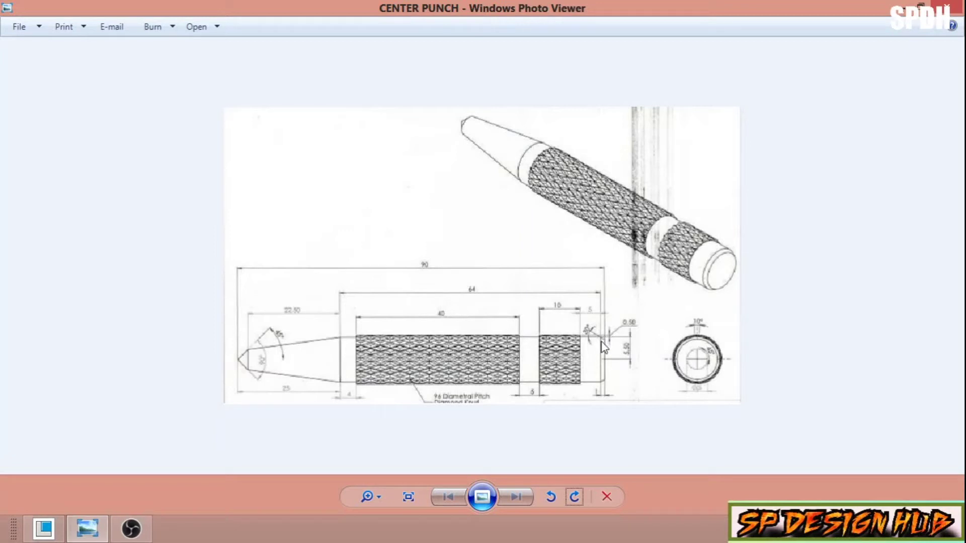
left_click(88, 527)
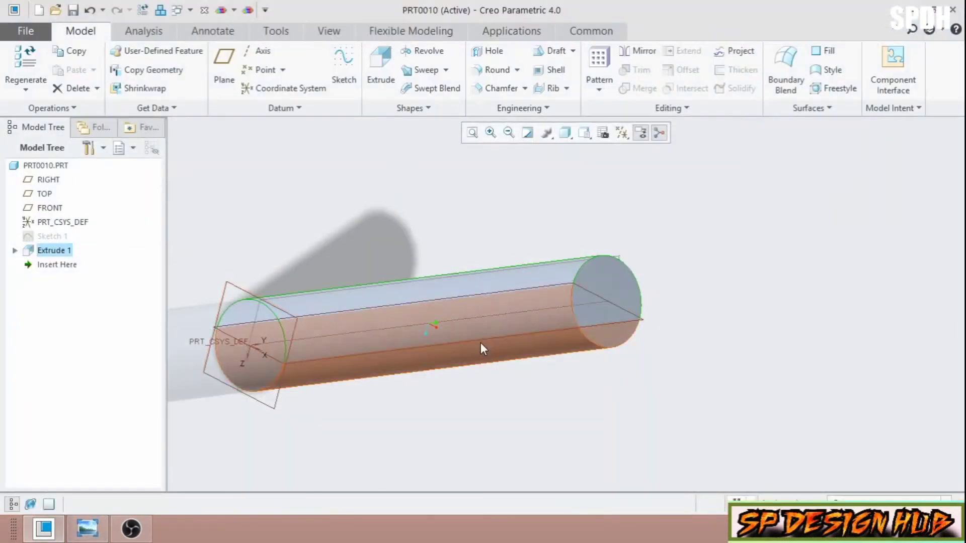
left_click(596, 300)
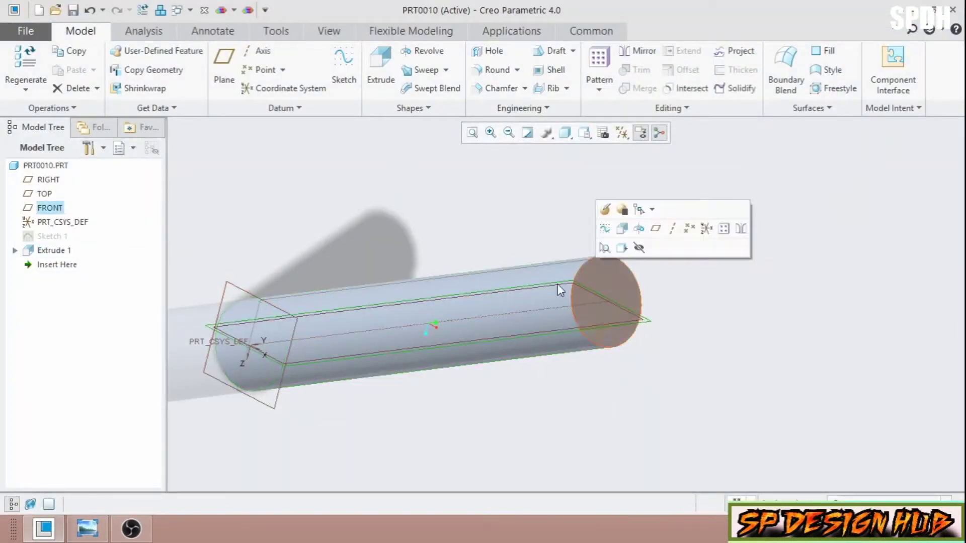
left_click(344, 70)
left_click(603, 133)
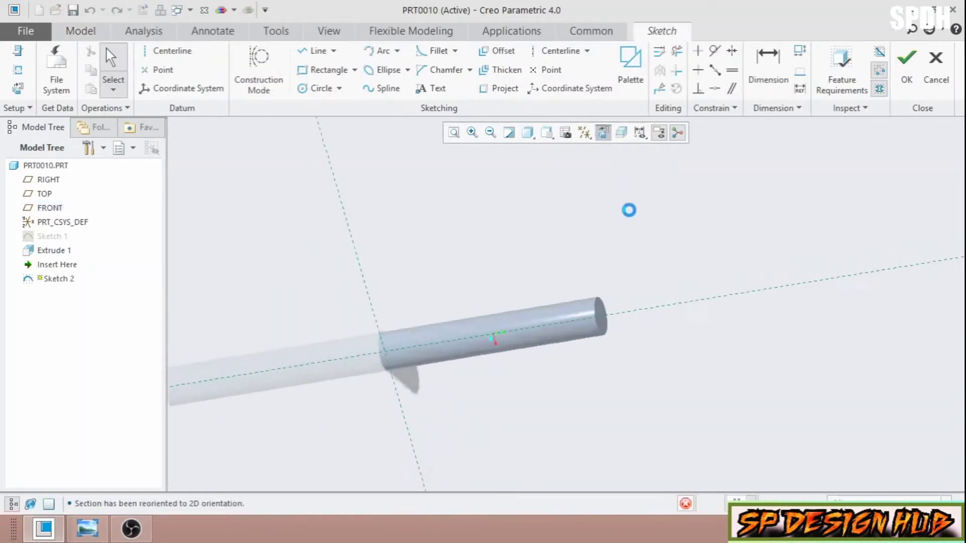
scroll(395, 278, "down", 3)
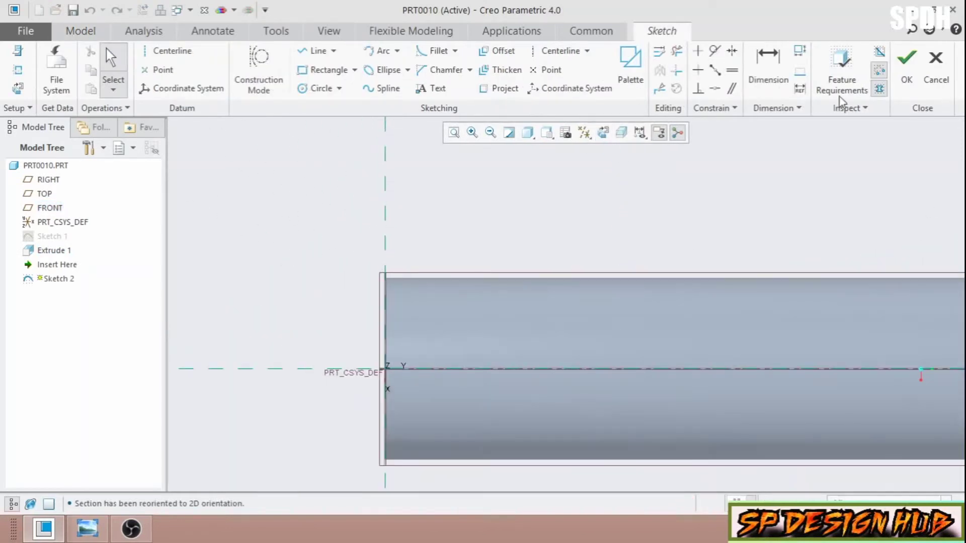
Add the cylinder's lower silhouette edge as a sketch reference and solve the references
scroll(423, 267, "up", 1)
left_click(17, 69)
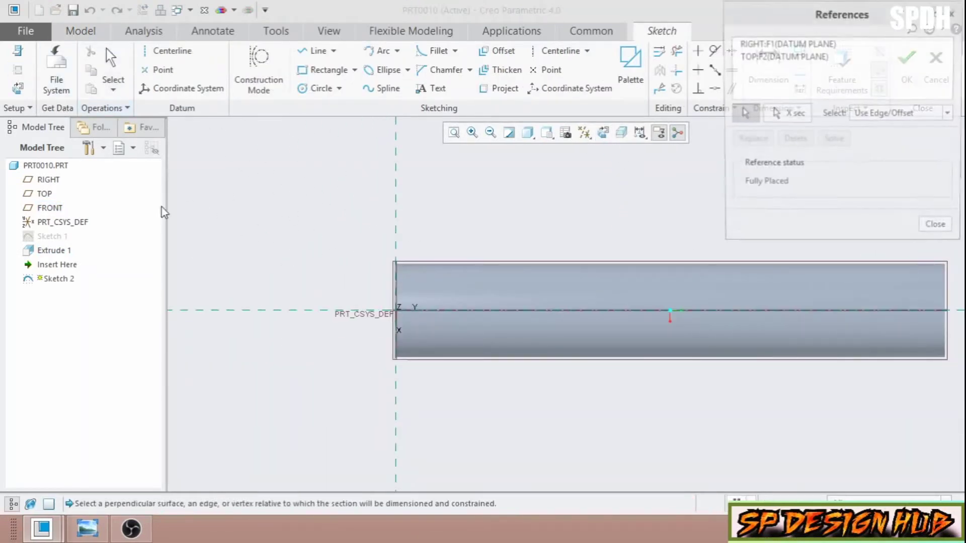
left_click(402, 356)
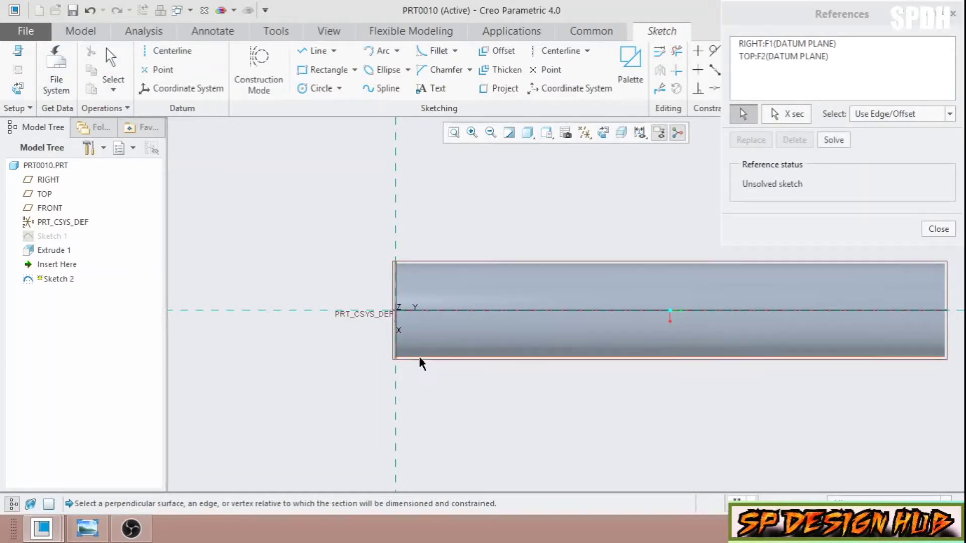
left_click(422, 363)
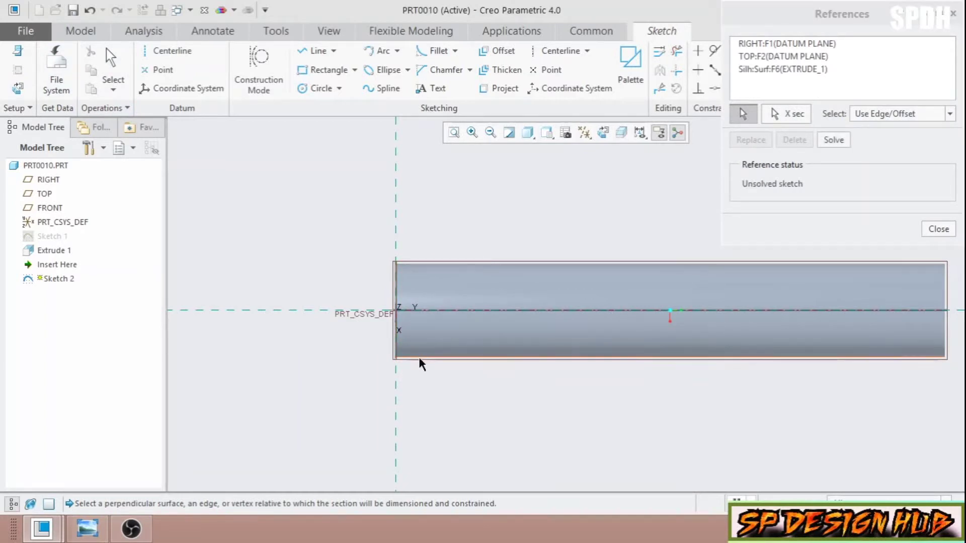
left_click(846, 141)
left_click(937, 229)
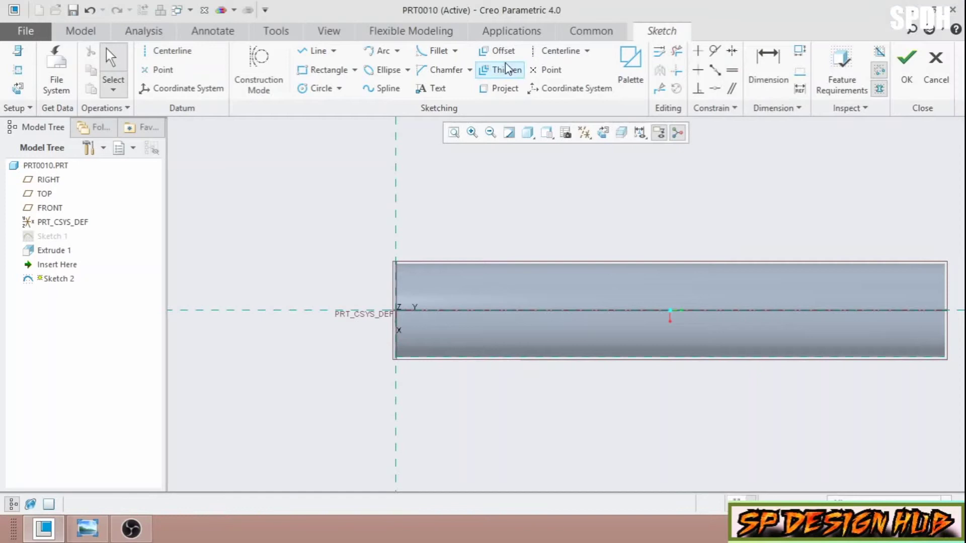
Sketch a centerline along the cylinder axis and a closed triangle about 1.4 mm high at the lower corner of the origin end
left_click(549, 56)
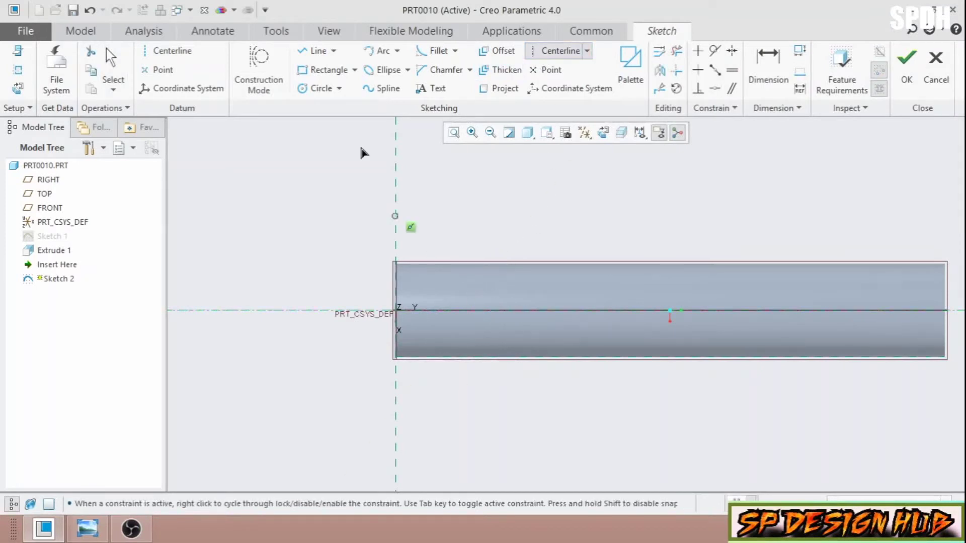
left_click(316, 51)
scroll(401, 363, "up", 5)
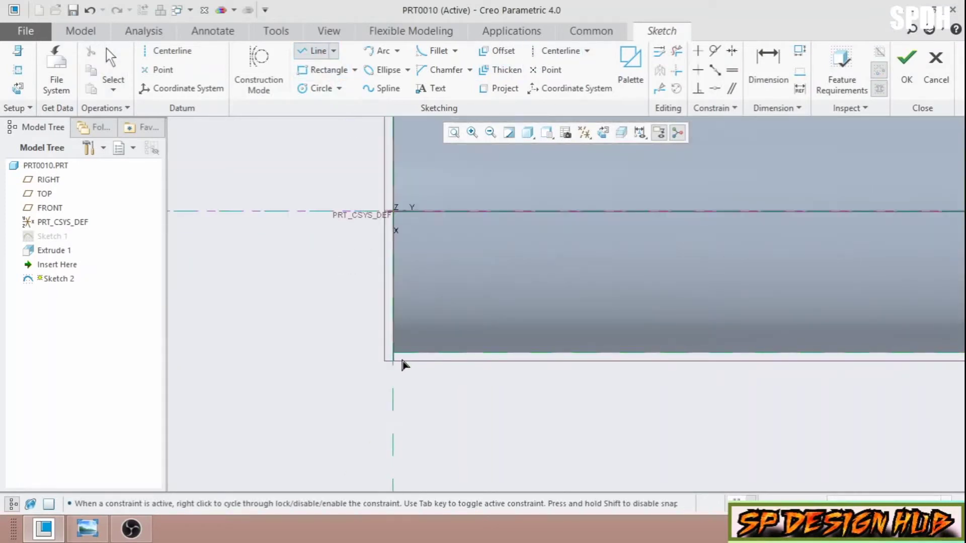
left_click(398, 360)
left_click(398, 319)
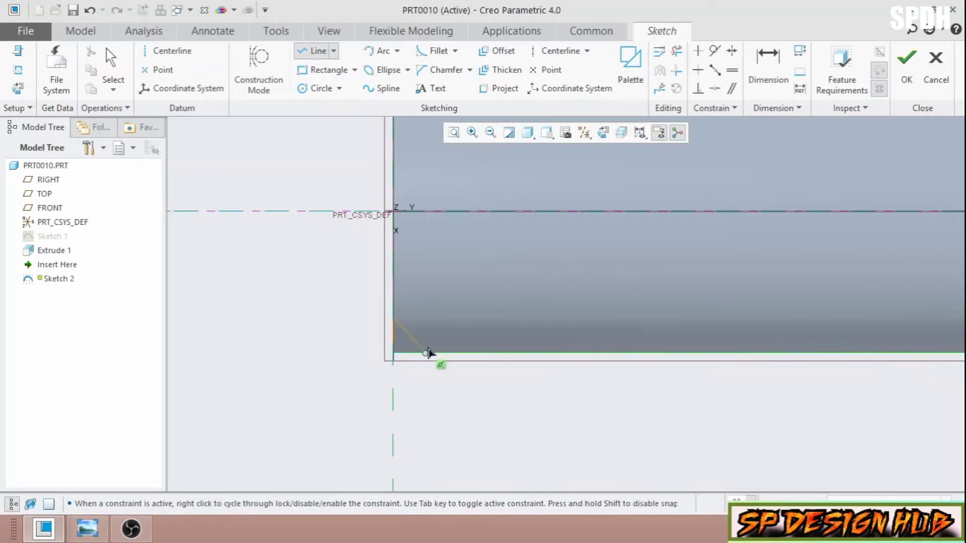
left_click(443, 354)
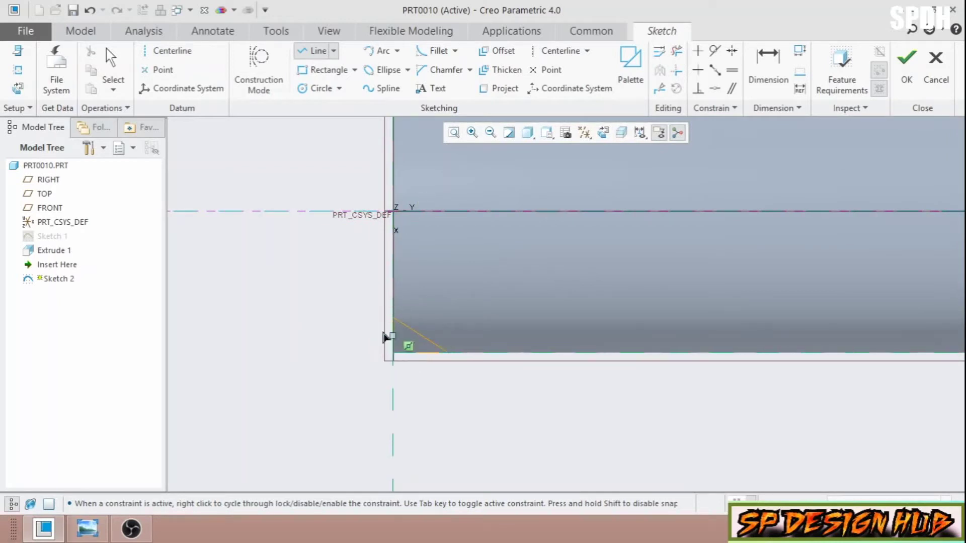
left_click(392, 356)
middle_click(384, 348)
scroll(401, 355, "up", 3)
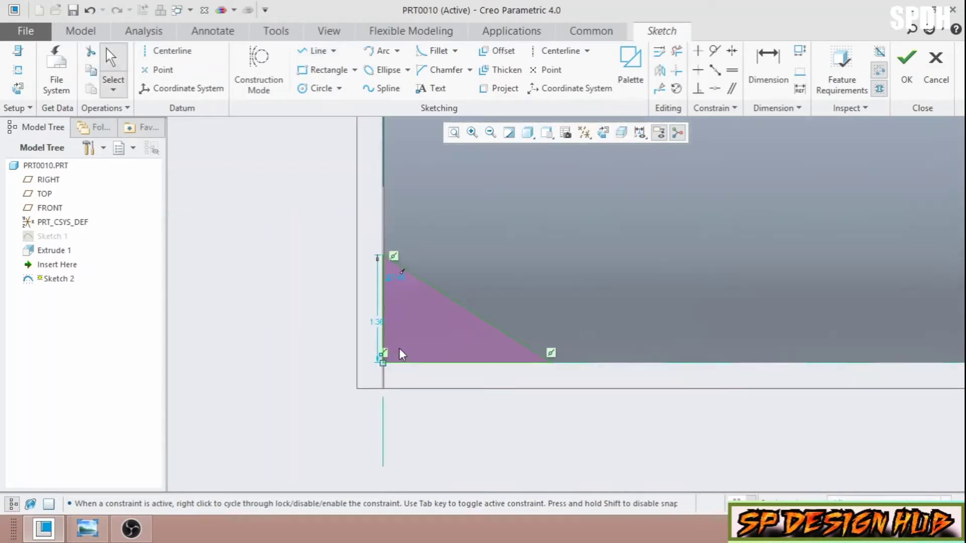
Set the triangle's height along the cylinder's end face to 0.5 mm
double_click(378, 323)
type("0.5")
key("Return")
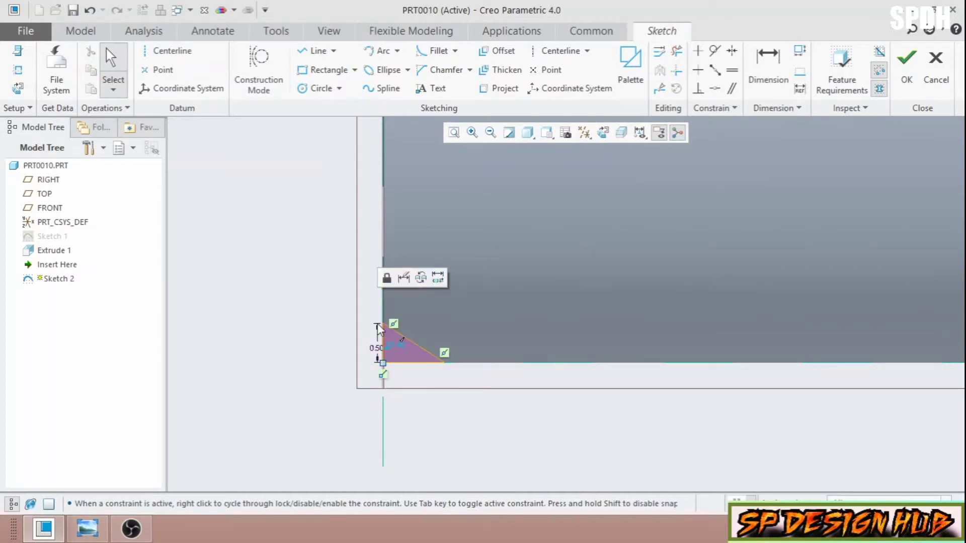
Consult the punch drawing's end details, dimension the triangle's length along the cylinder edge as 1 mm and finish the sketch
left_click(87, 528)
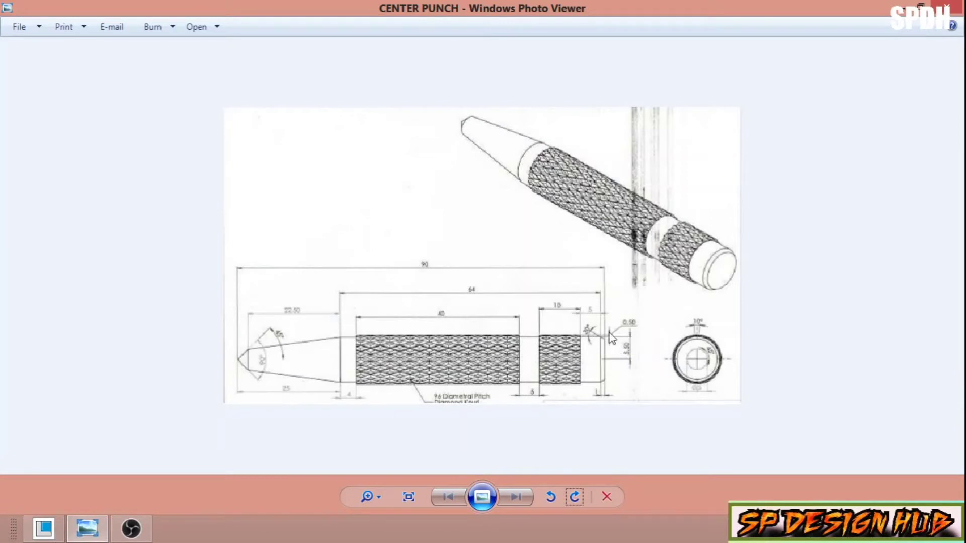
scroll(604, 338, "down", 1)
scroll(619, 347, "up", 2)
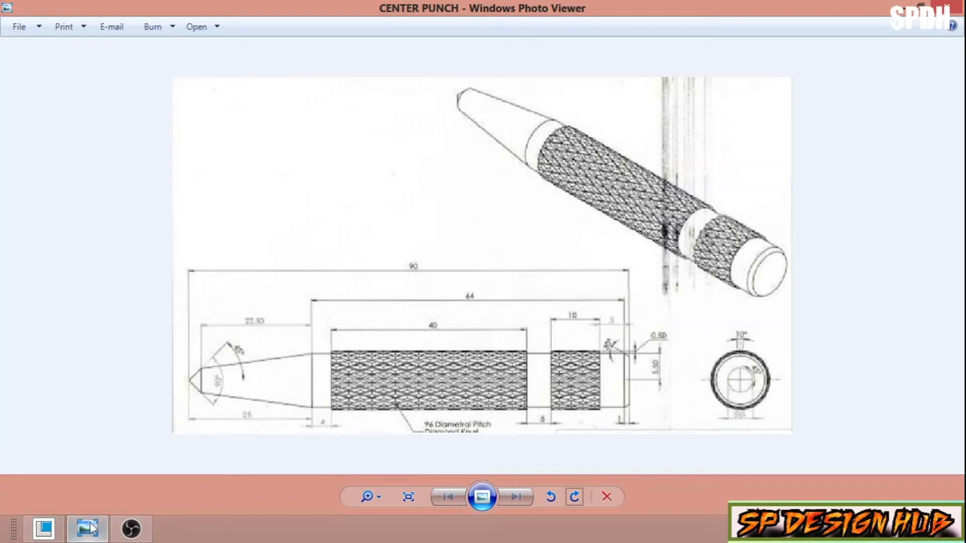
mouse_move(83, 534)
left_click(44, 528)
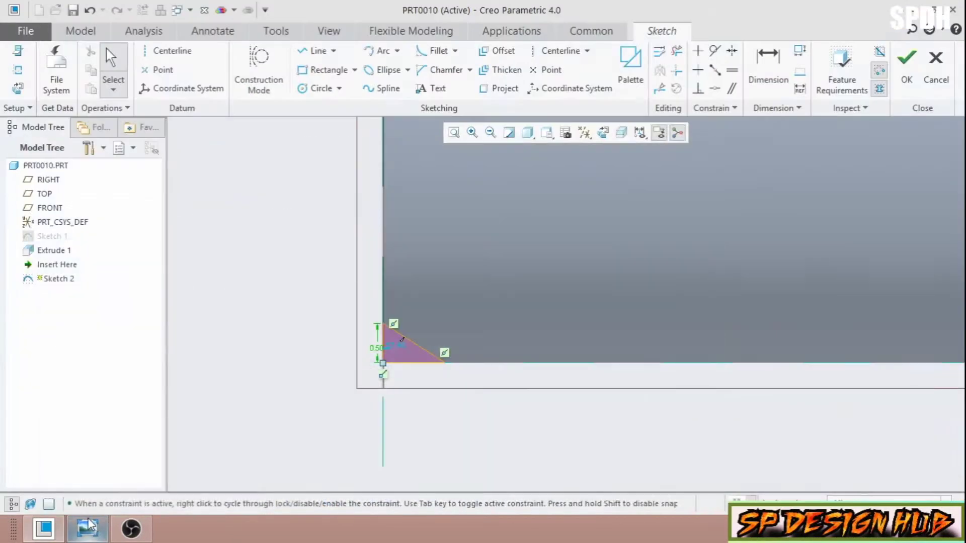
left_click(768, 68)
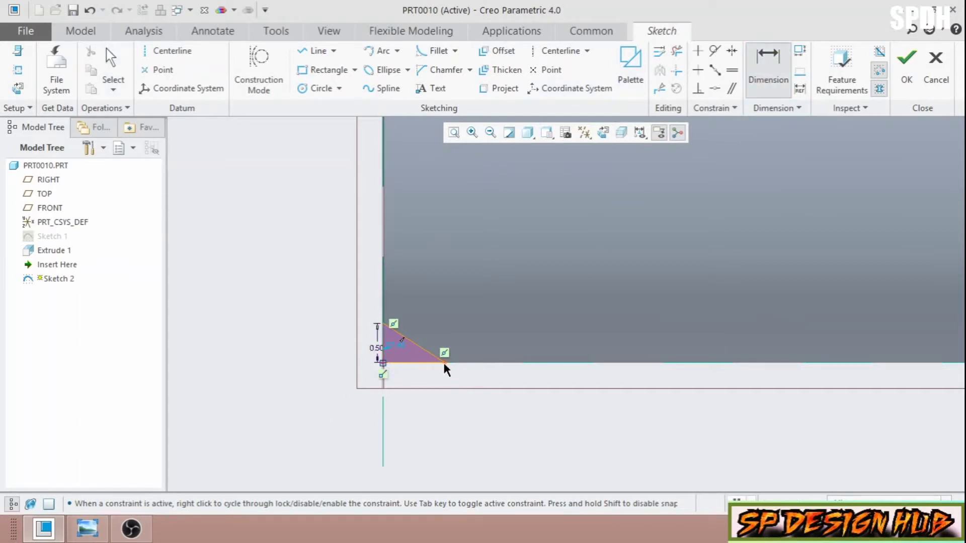
middle_click(431, 383)
type("1")
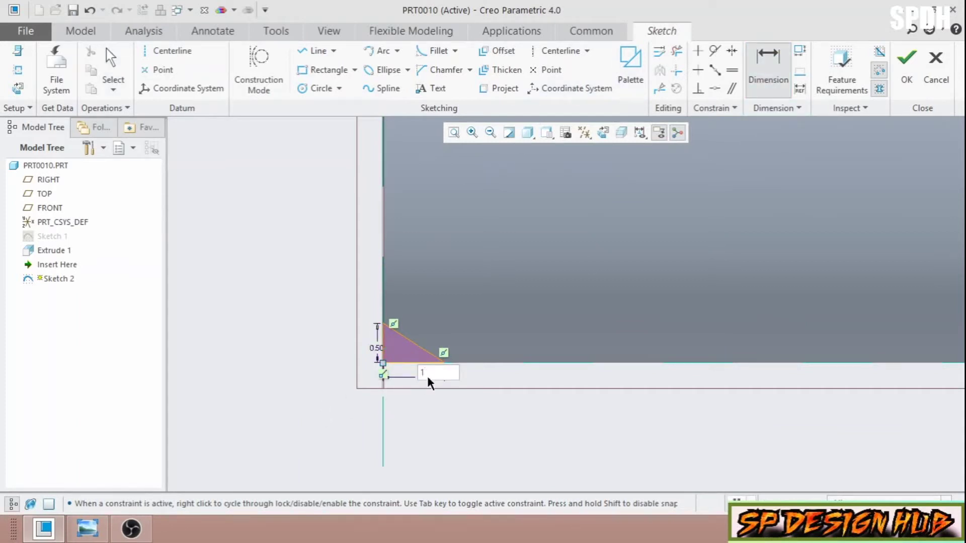
key("Return")
scroll(297, 400, "down", 3)
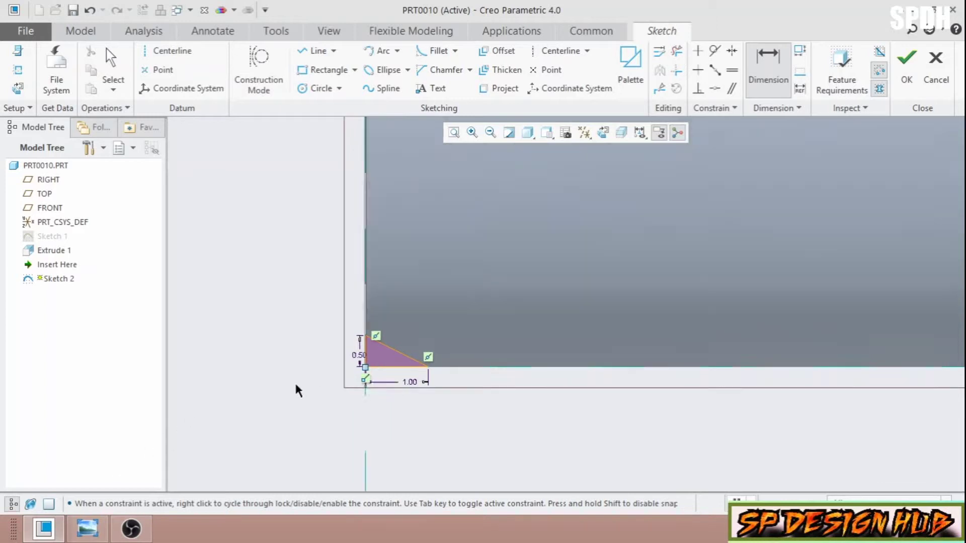
left_click(907, 65)
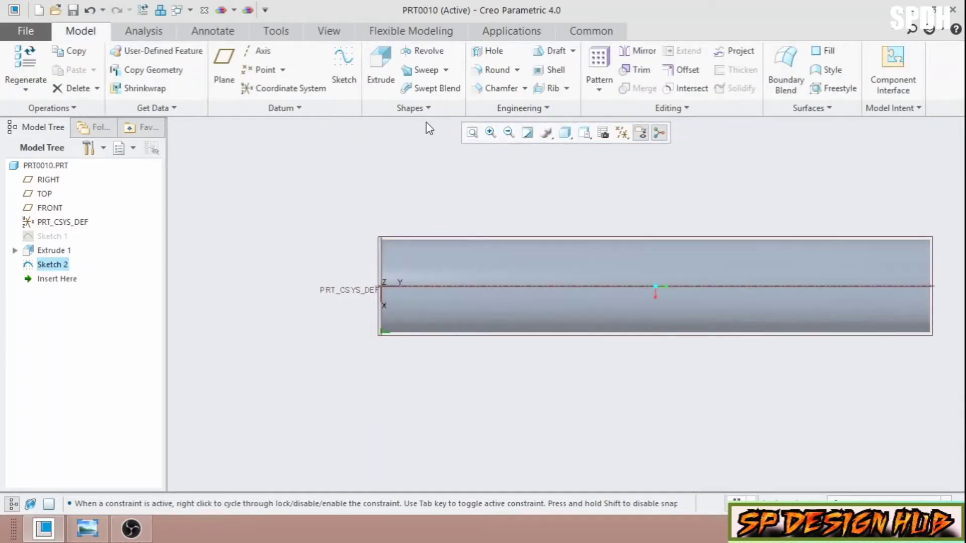
Revolve the triangle 360° about the centerline as a material-removing cut around the cylinder's end
left_click(425, 50)
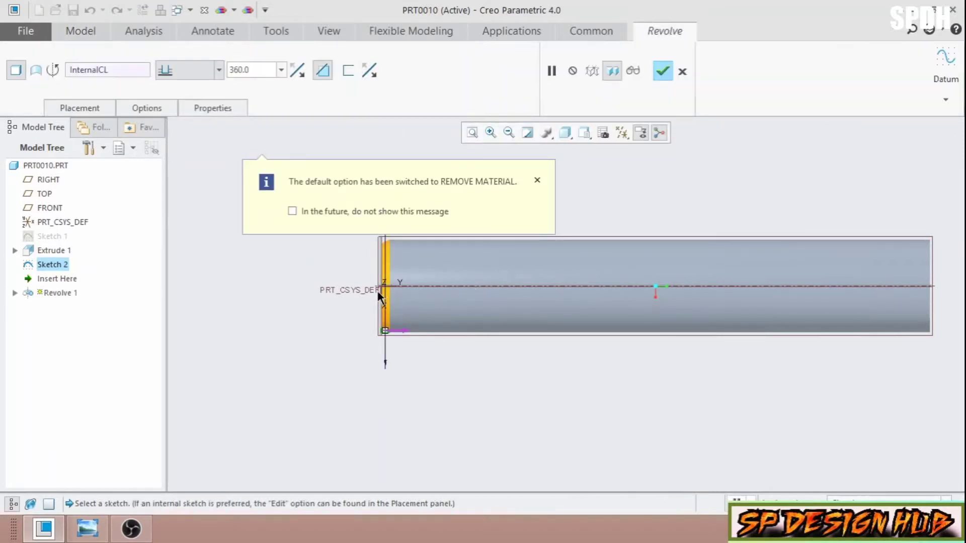
key("ctrl+d")
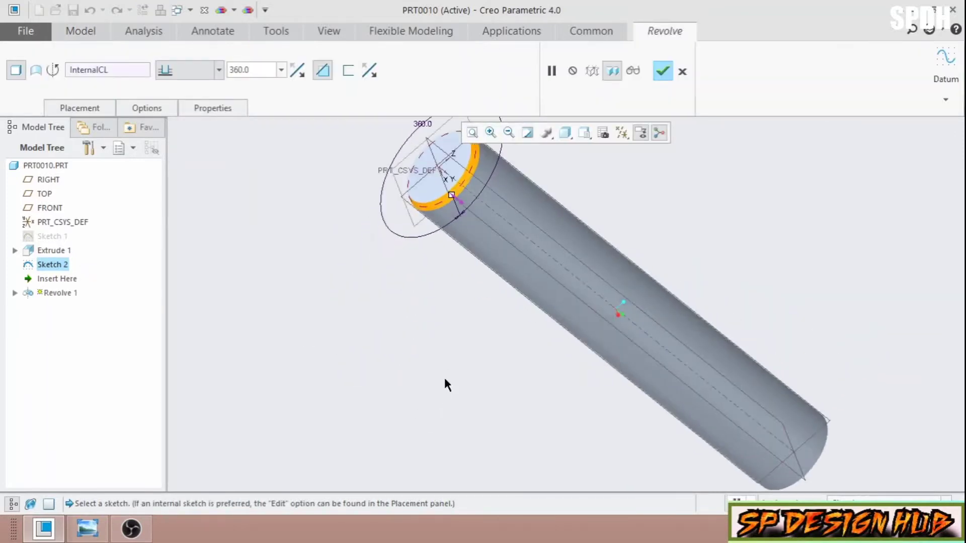
scroll(438, 328, "up", 3)
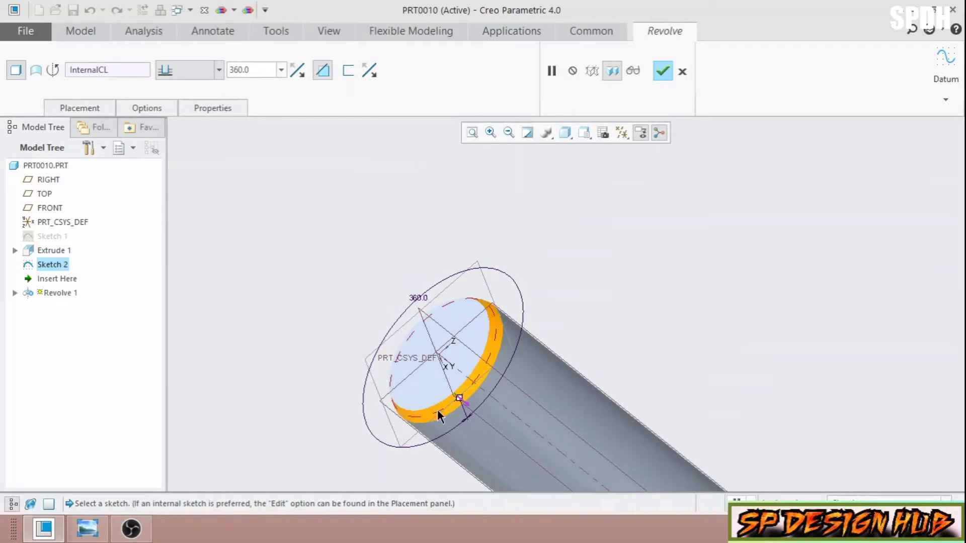
left_click(664, 72)
scroll(419, 256, "down", 3)
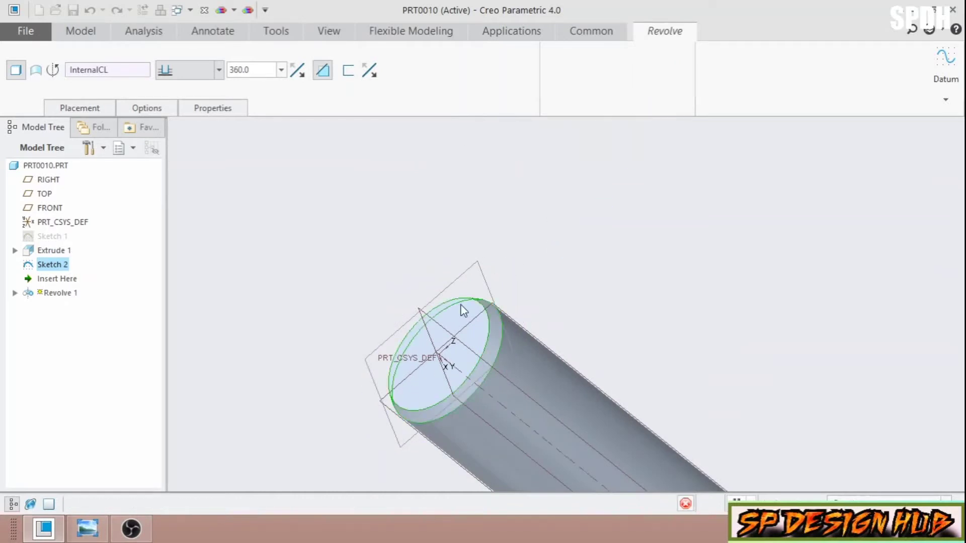
Check the knurled sections in the punch drawing, then start a new sketch on the RIGHT plane
middle_click_drag(546, 283, 548, 238)
scroll(433, 332, "down", 2)
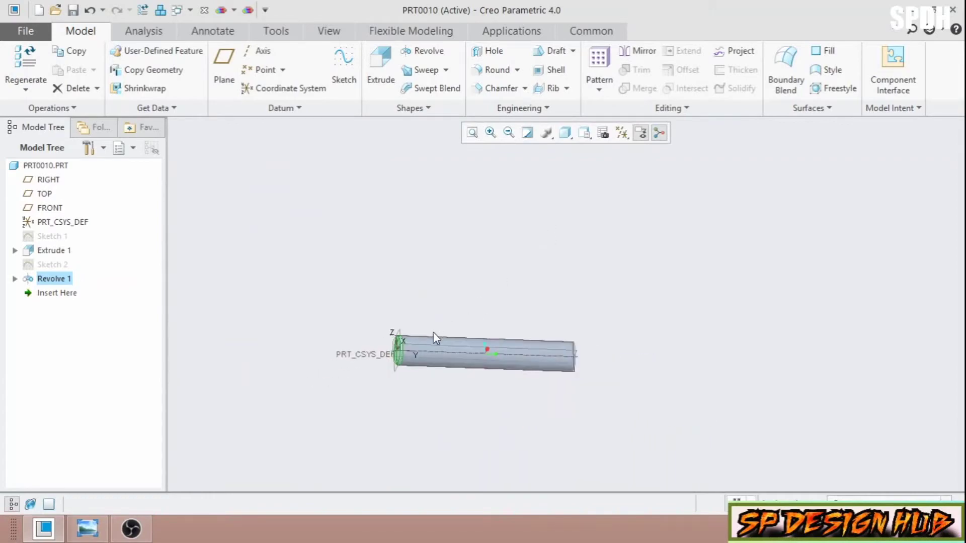
scroll(438, 342, "up", 2)
left_click(87, 528)
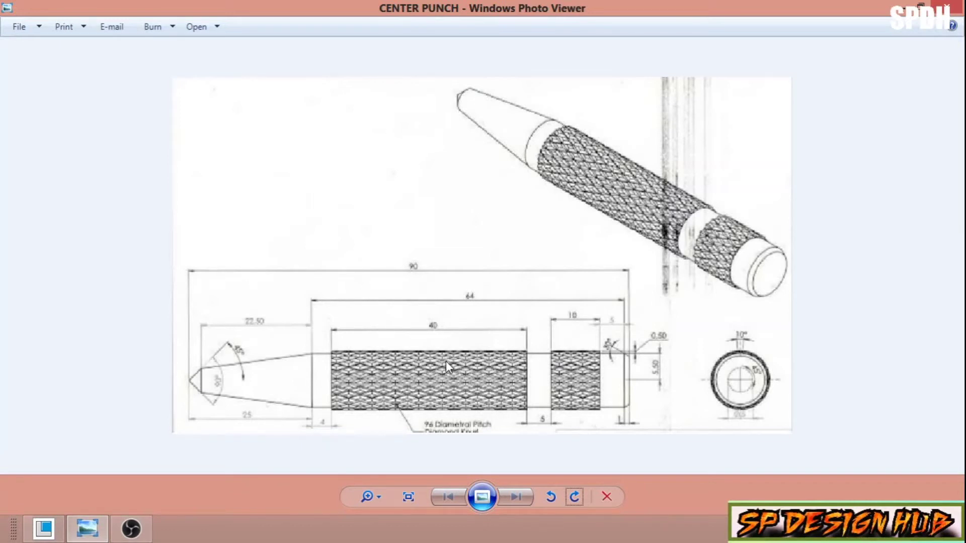
left_click(90, 531)
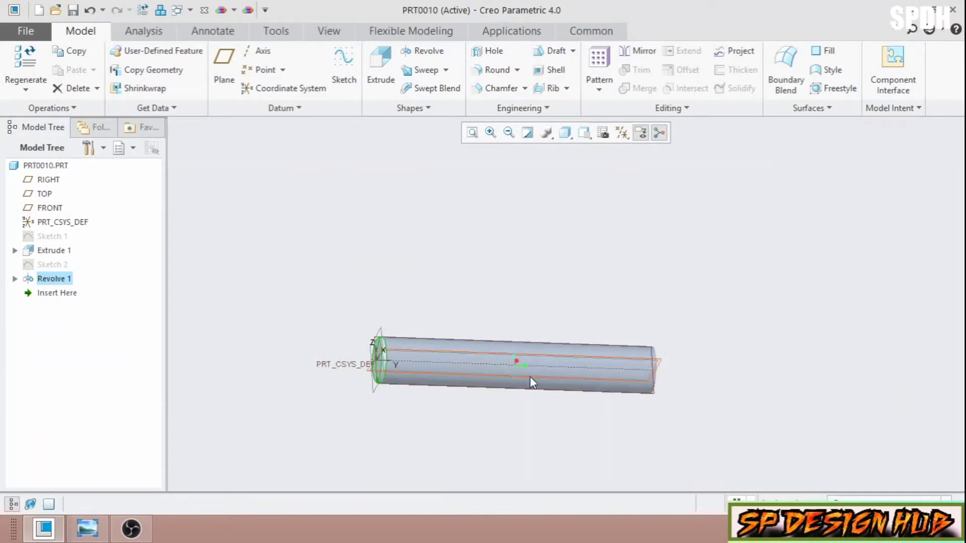
left_click(509, 342)
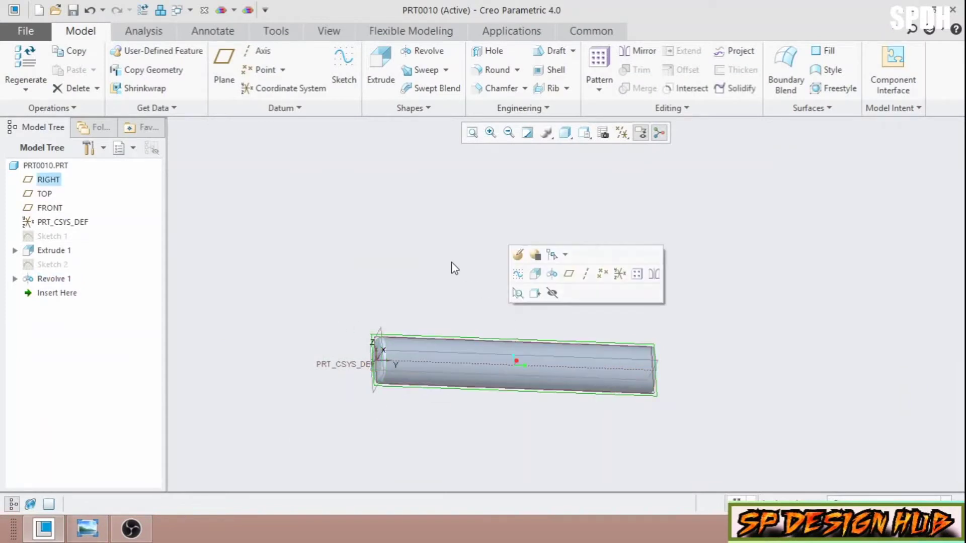
left_click(344, 71)
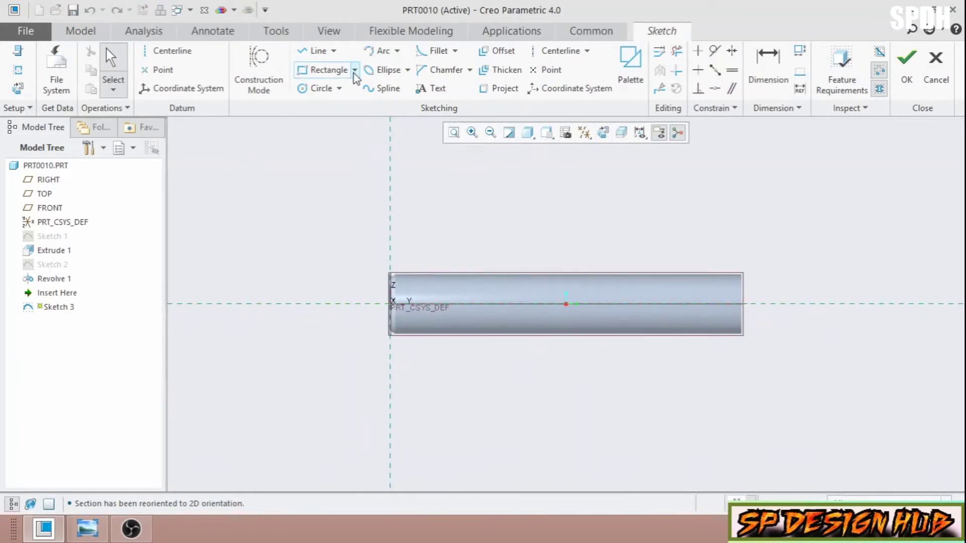
Add the cylinder's upper silhouette edge as a reference for the new sketch and solve the references
left_click(18, 70)
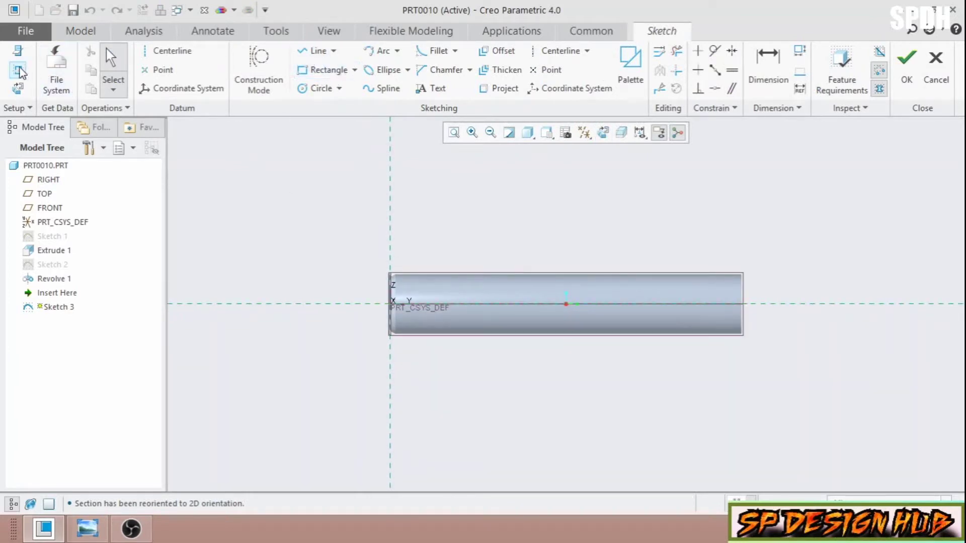
left_click(426, 276)
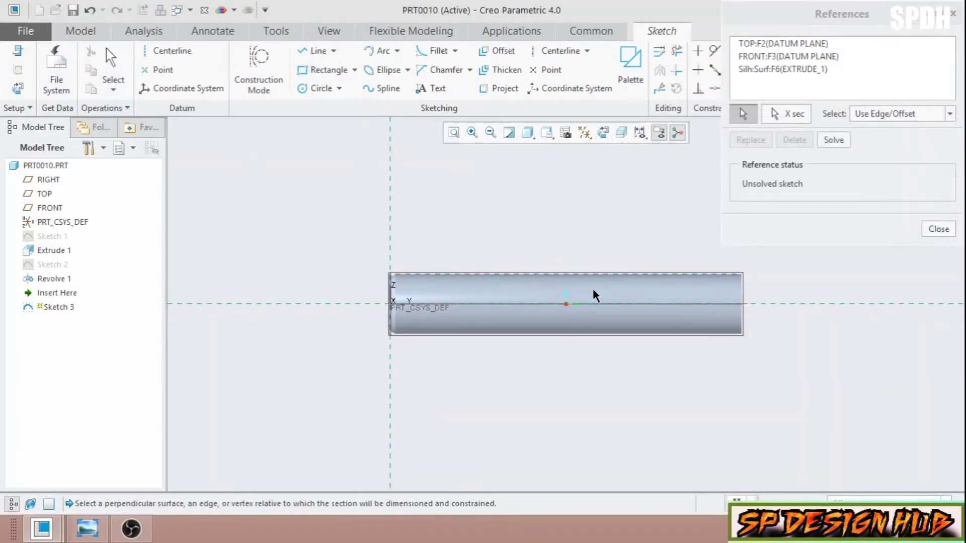
left_click(834, 139)
left_click(934, 230)
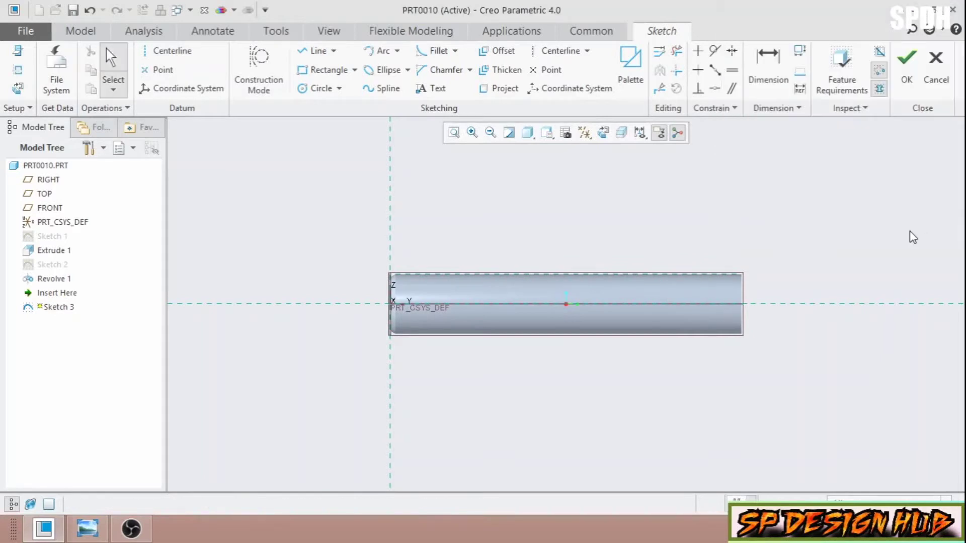
Sketch a thin rectangle about 11.39 mm long on the cylinder's upper edge, near the chamfered end
left_click(316, 50)
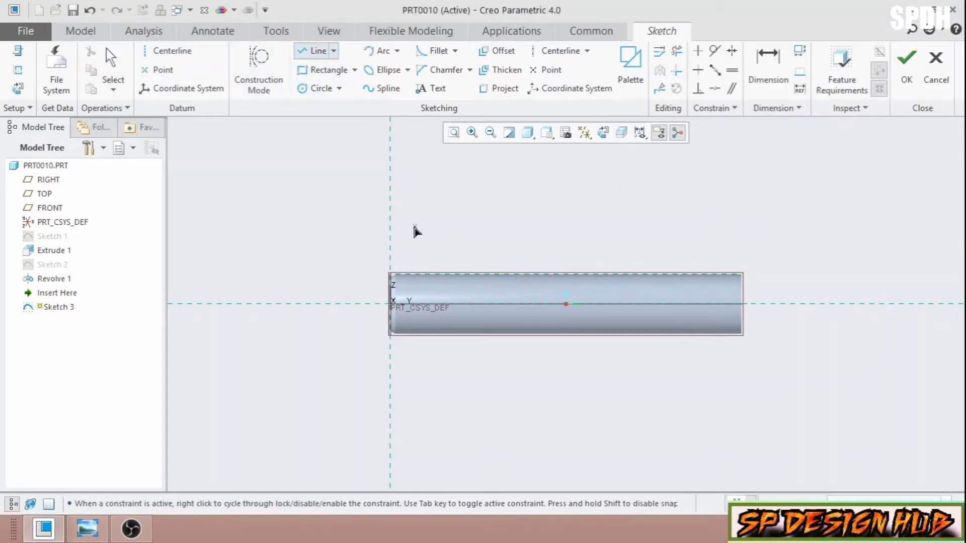
scroll(418, 272, "down", 5)
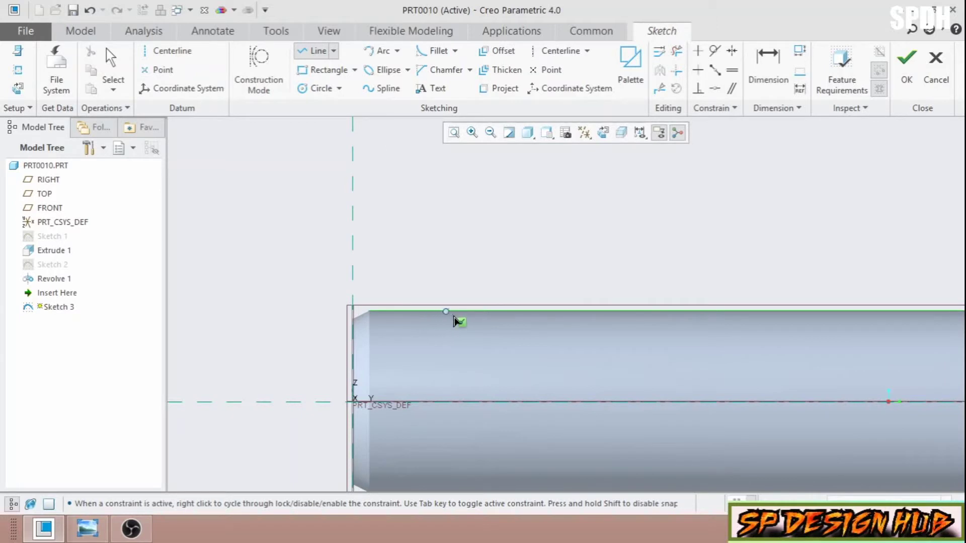
left_click(488, 315)
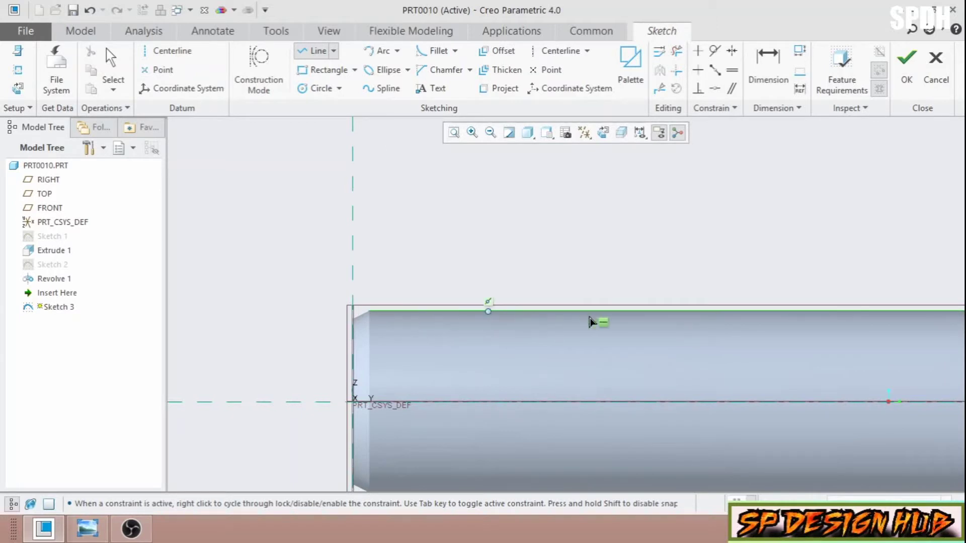
scroll(679, 309, "down", 2)
left_click(680, 308)
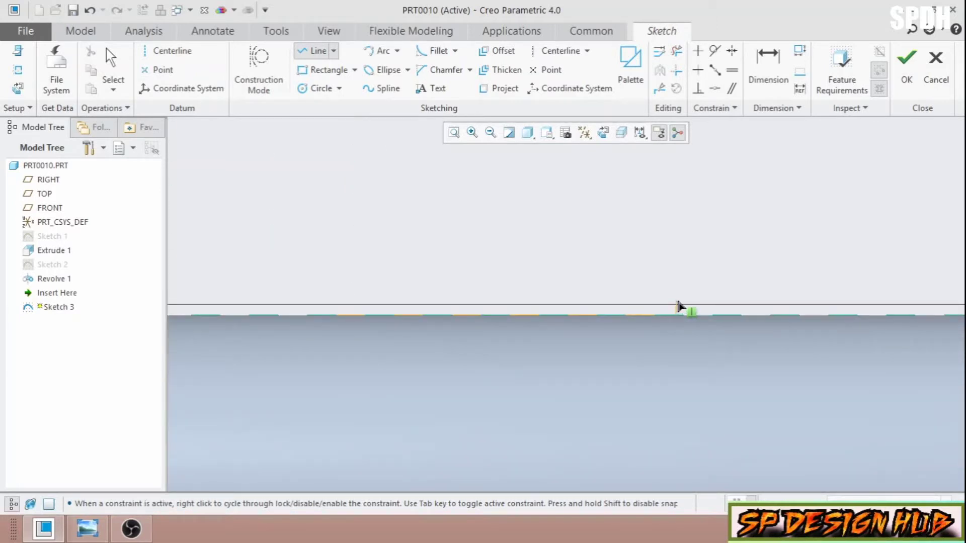
scroll(679, 306, "up", 4)
scroll(523, 304, "down", 4)
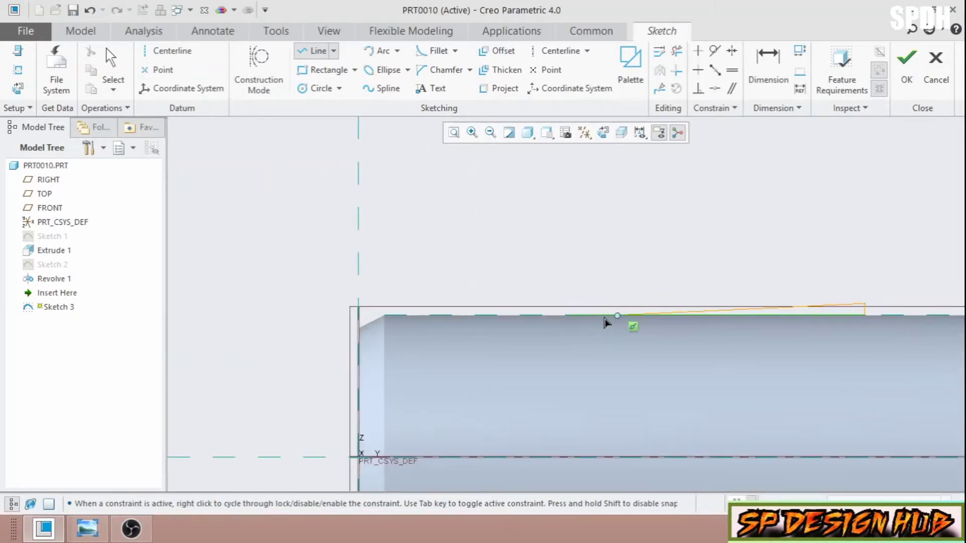
left_click(574, 304)
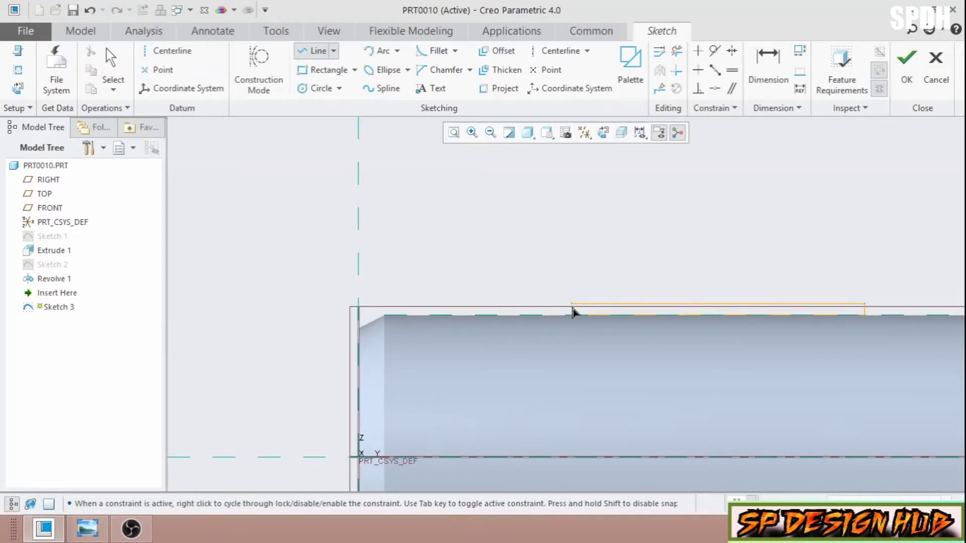
left_click(571, 315)
middle_click(571, 292)
scroll(406, 286, "down", 5)
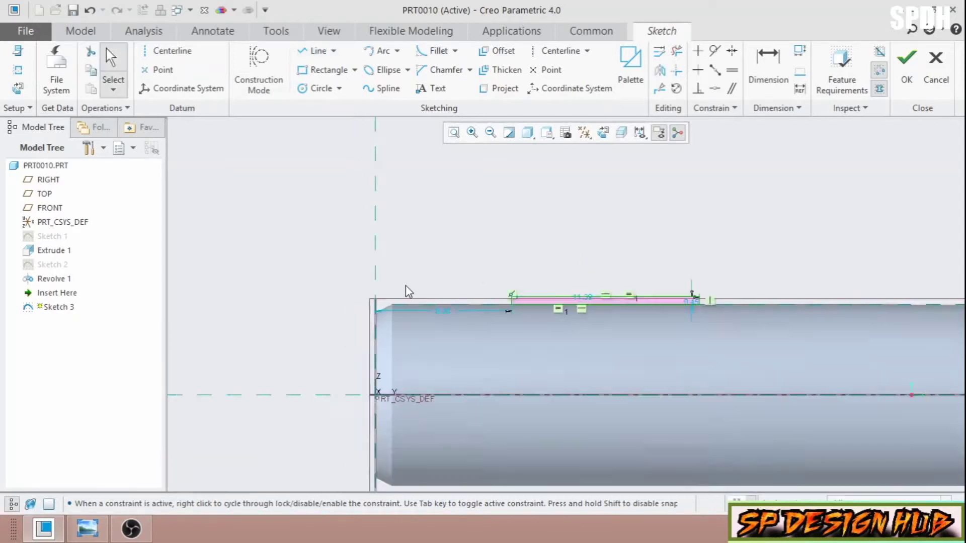
Sketch a second rectangle about 17.88 mm long on the cylinder's upper edge, about 24.5 mm beyond the first one
left_click(313, 47)
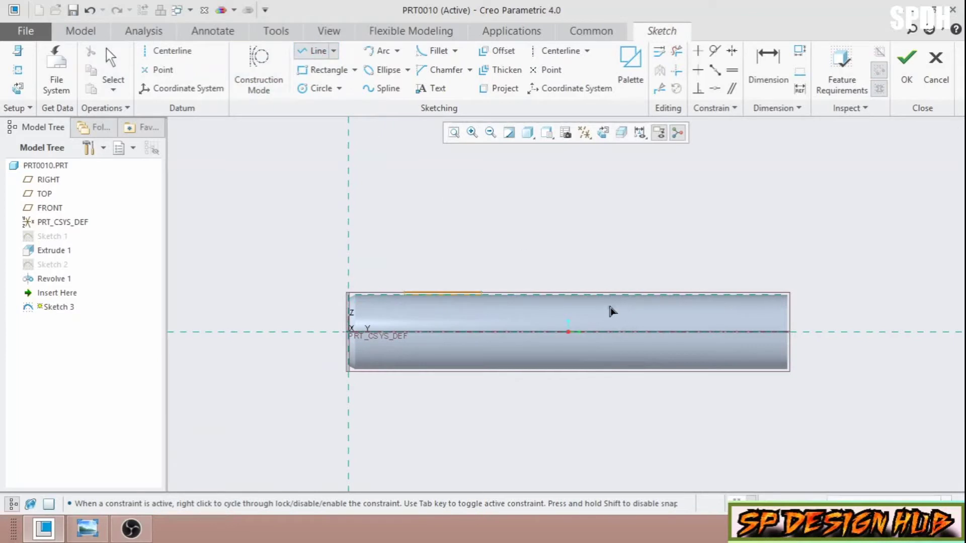
left_click(647, 296)
left_click(770, 286)
scroll(649, 294, "up", 3)
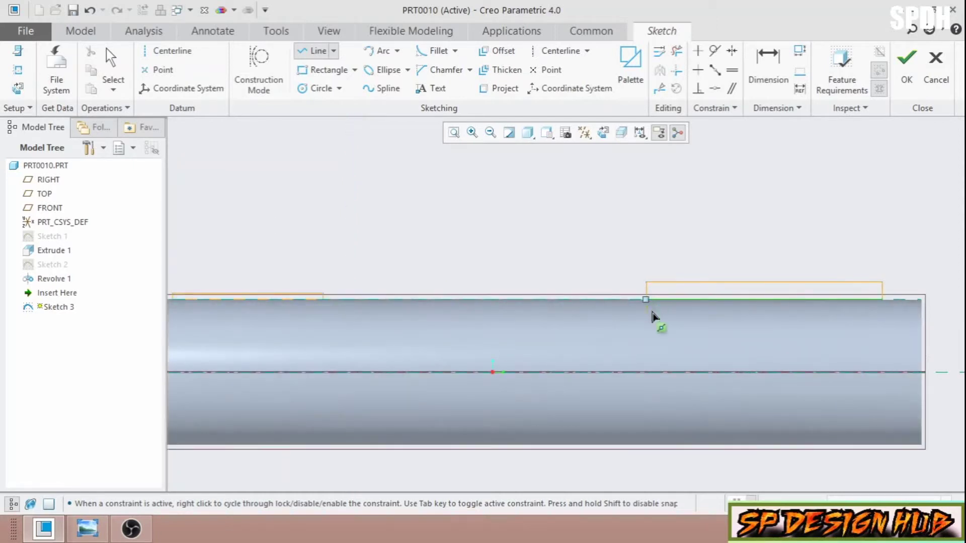
middle_click(616, 244)
middle_click(647, 267)
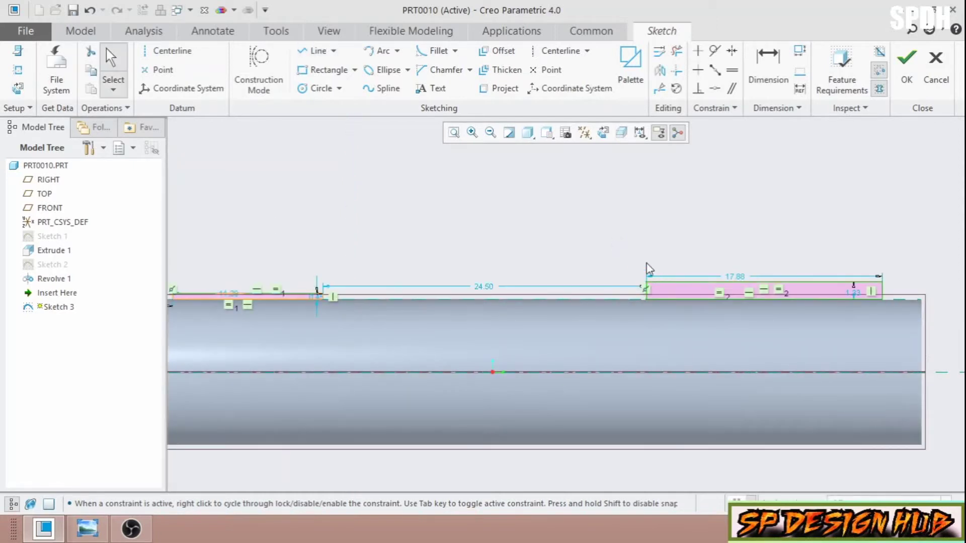
scroll(595, 267, "down", 3)
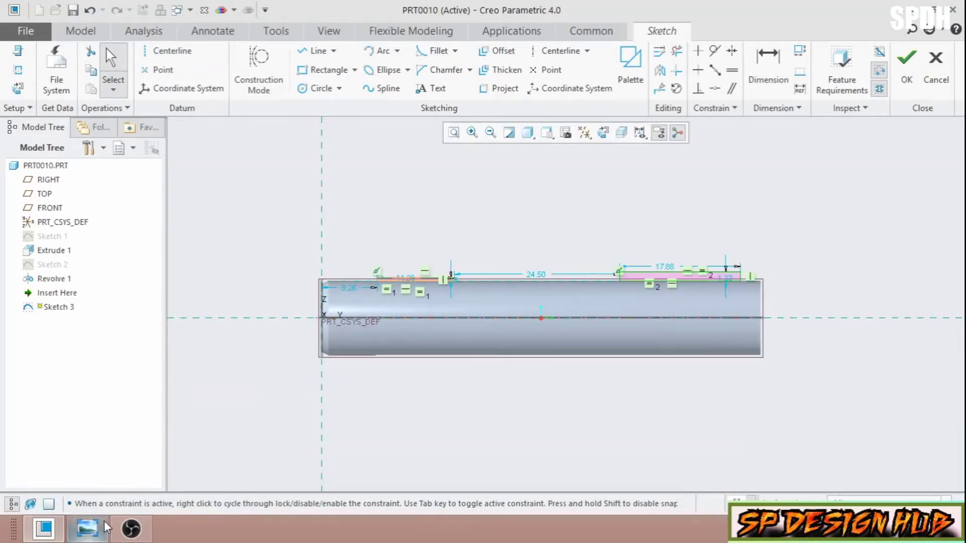
Check the punch drawing, then set the first rectangle's distance from the chamfered end to 5 mm and its length to 10 mm
left_click(87, 528)
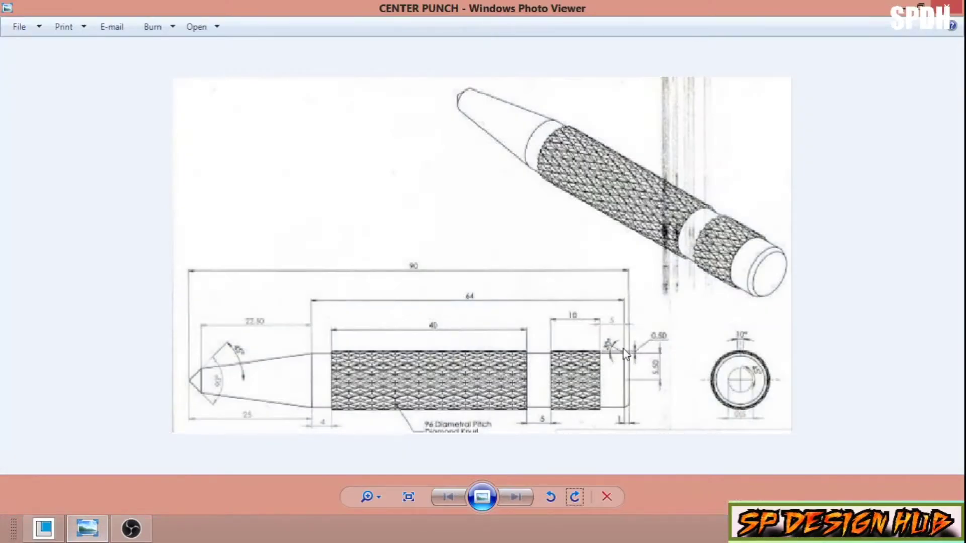
left_click(88, 528)
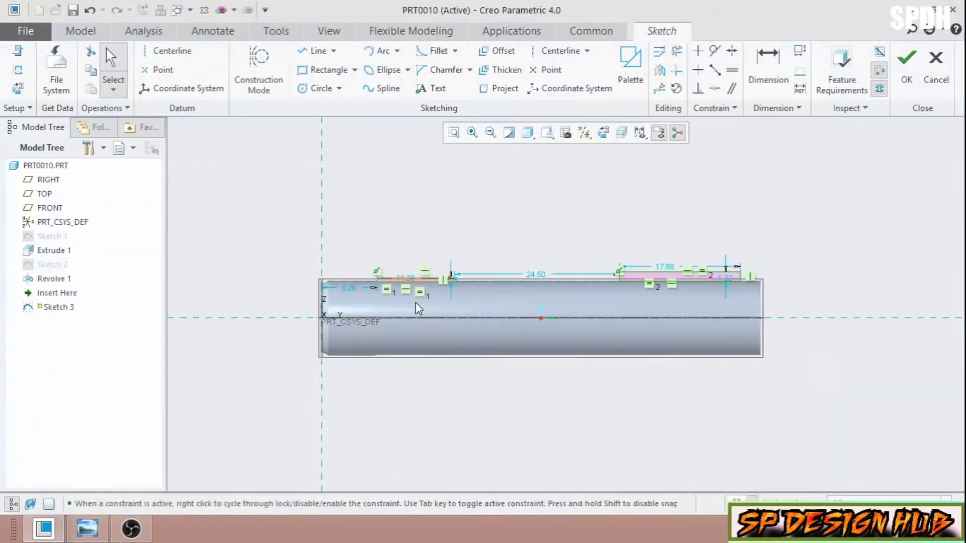
scroll(416, 290, "down", 3)
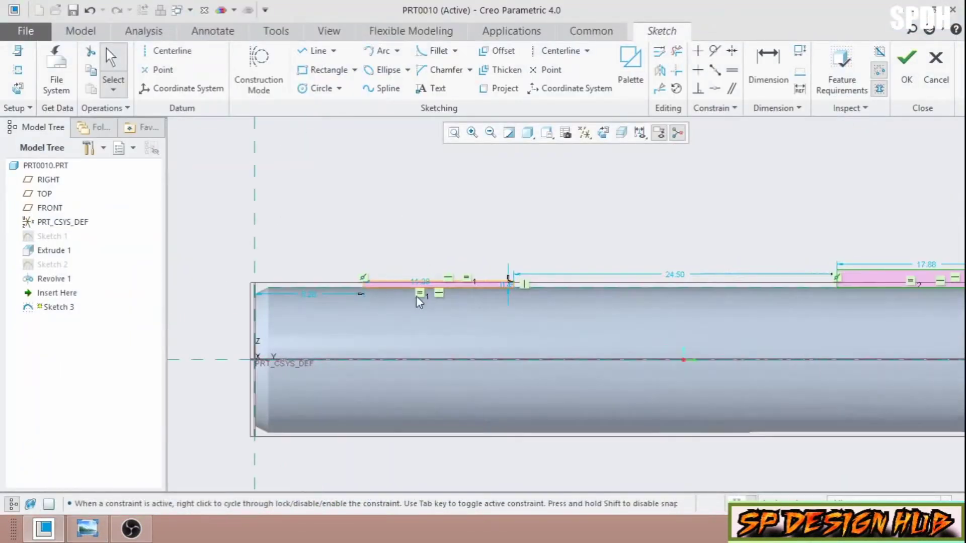
double_click(307, 296)
type("580492007054")
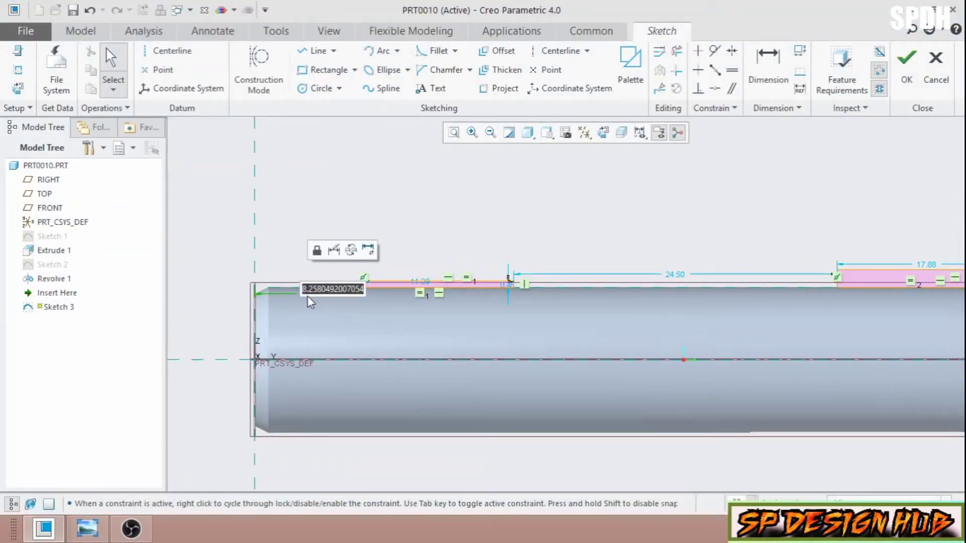
key("Return")
double_click(377, 282)
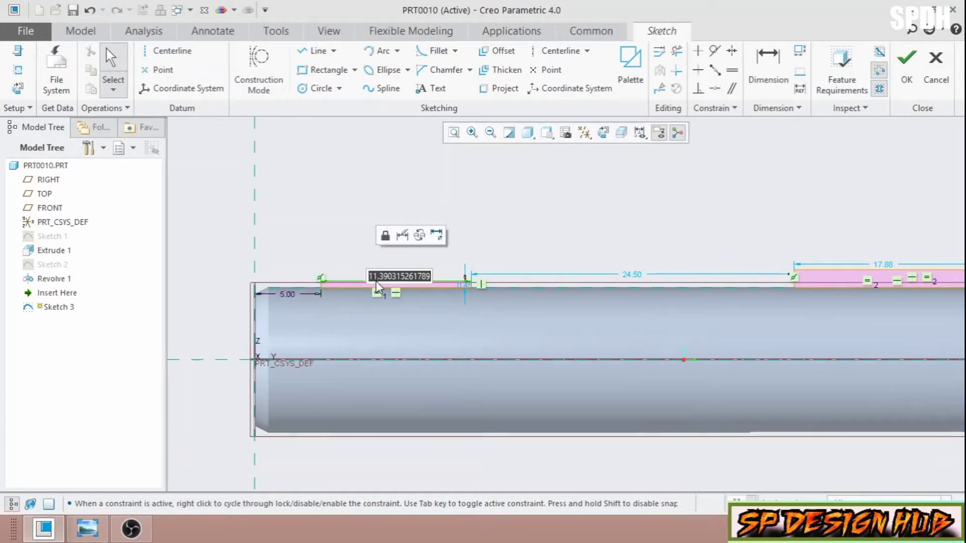
type("10")
key("Return")
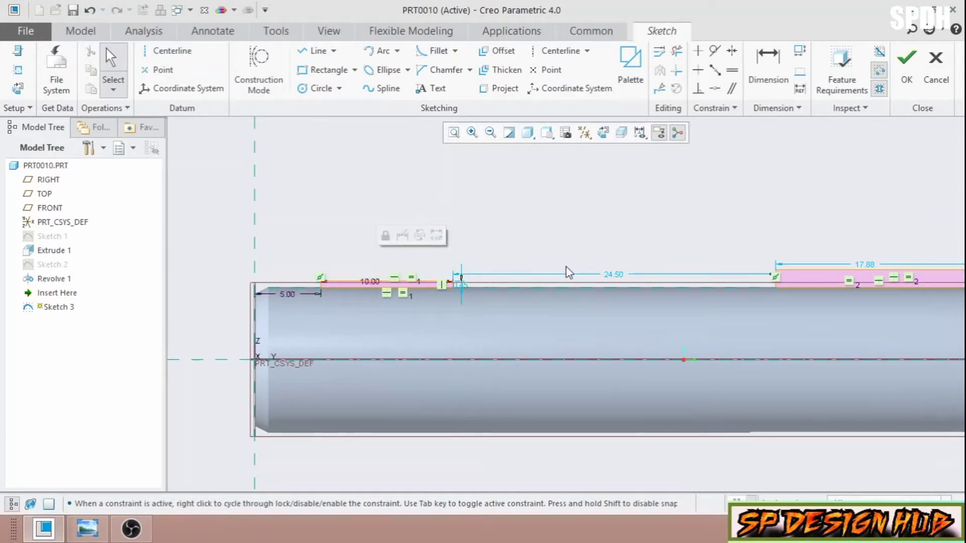
Check the knurled sections' dimensions in the punch drawing and finish the sketch of the two rectangles
left_click(87, 528)
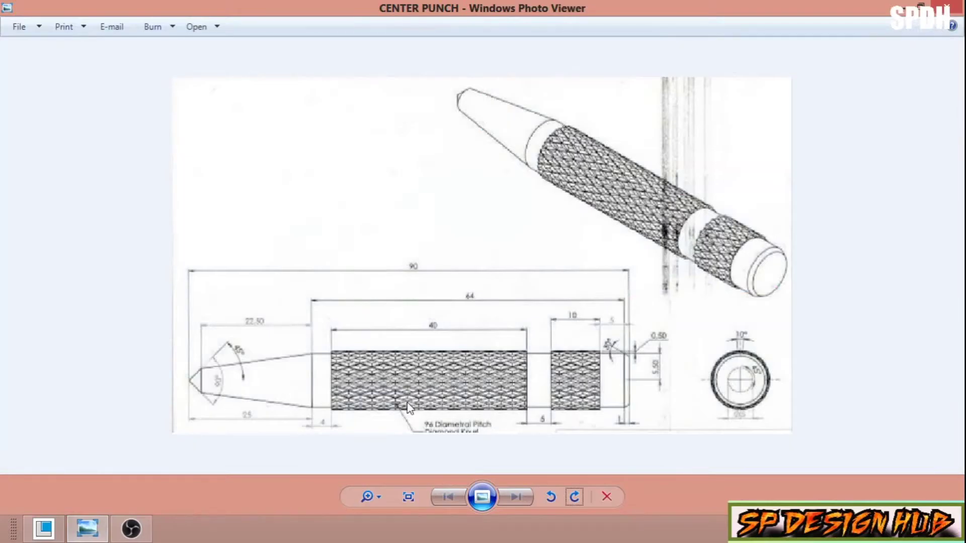
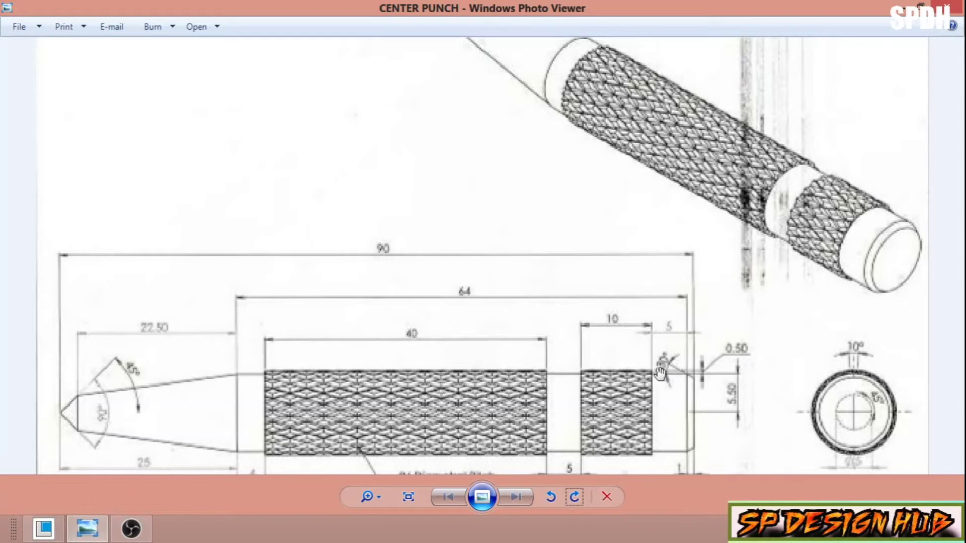
left_click(67, 536)
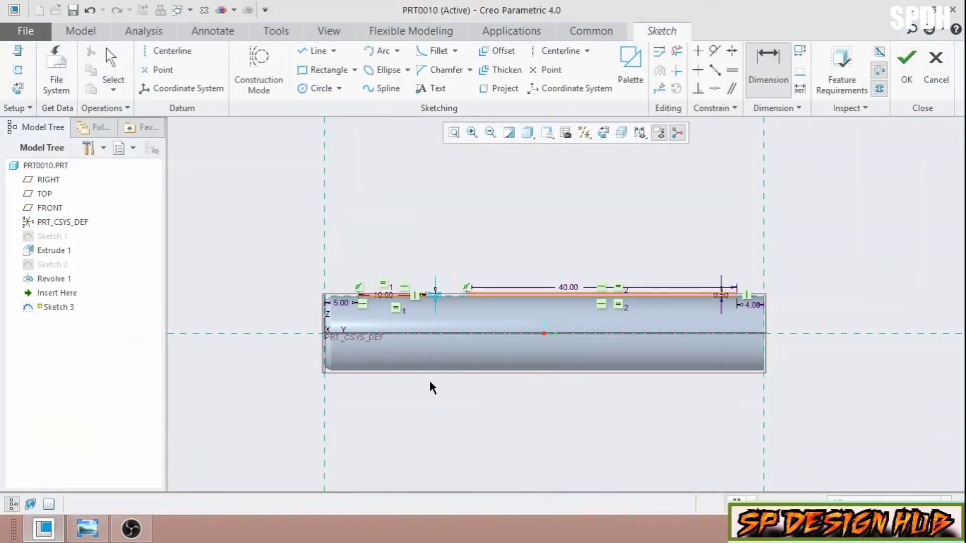
scroll(395, 293, "down", 3)
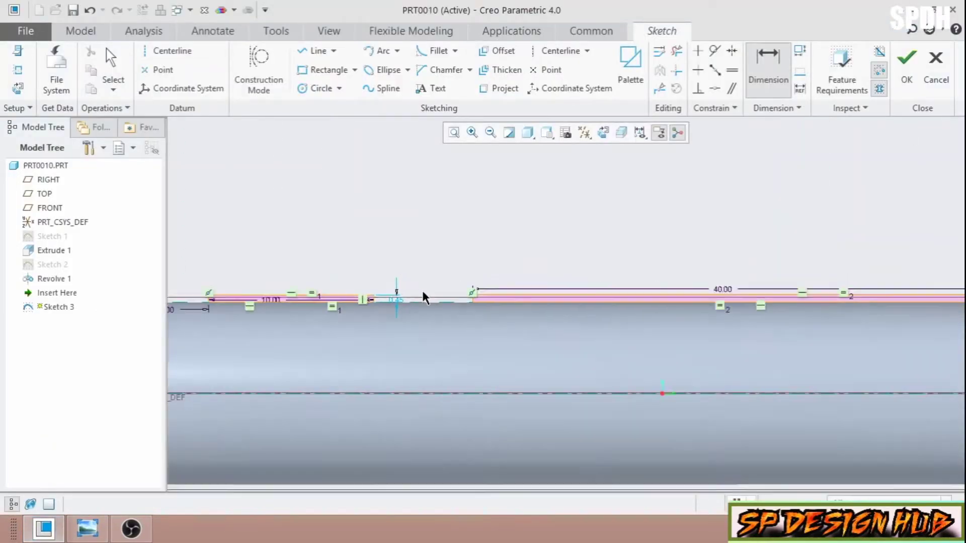
scroll(422, 291, "up", 2)
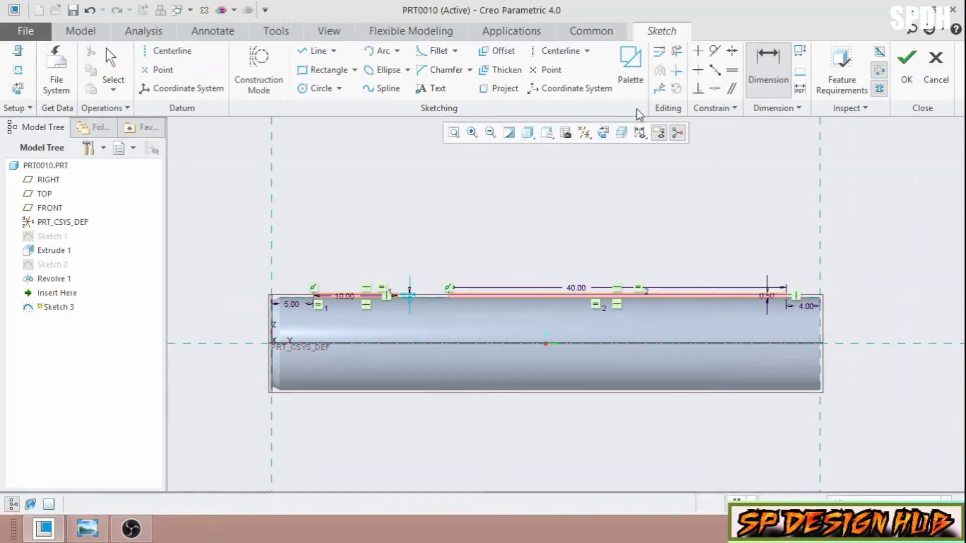
left_click(906, 65)
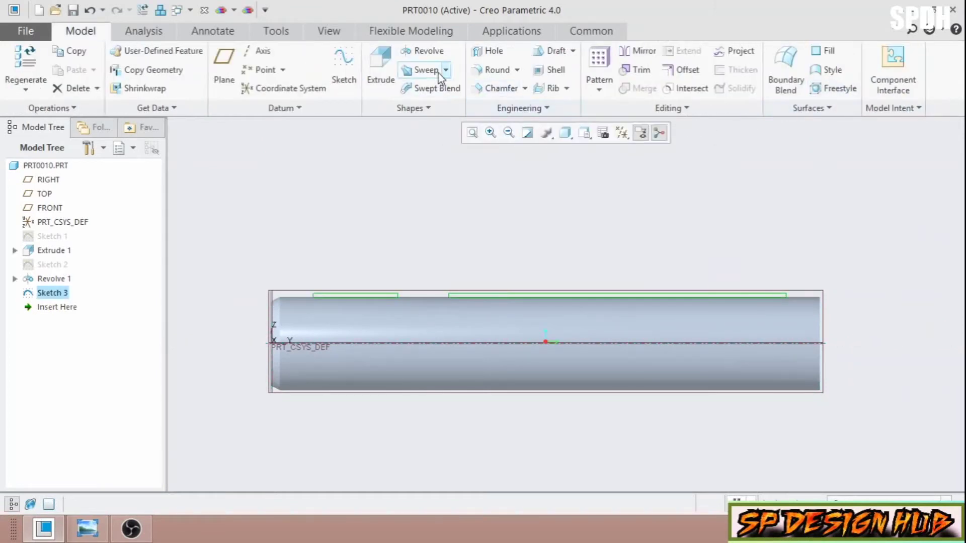
Revolve the two rectangles 360° about the cylinder's central axis to add two raised bands
left_click(425, 51)
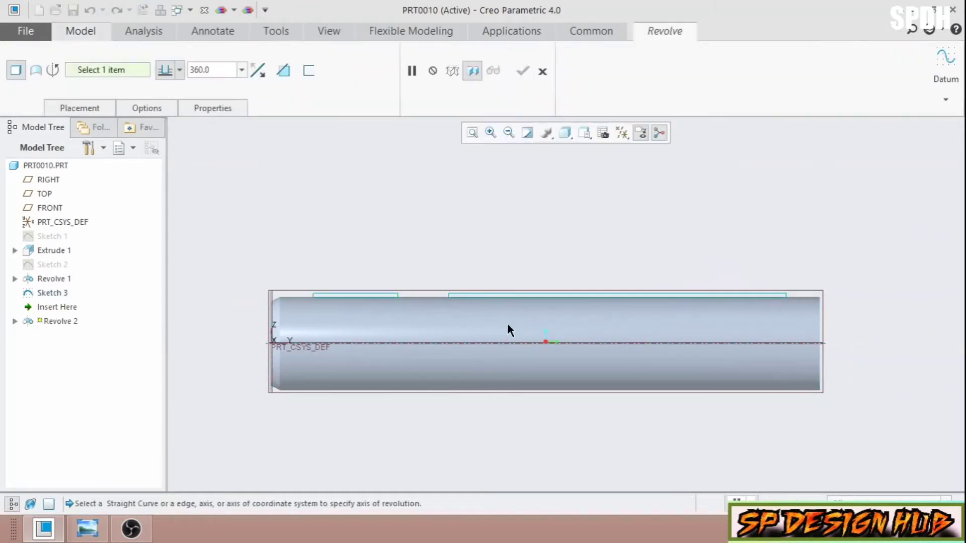
left_click(485, 342)
scroll(453, 259, "up", 2)
middle_click_drag(680, 358, 610, 225)
left_click(523, 72)
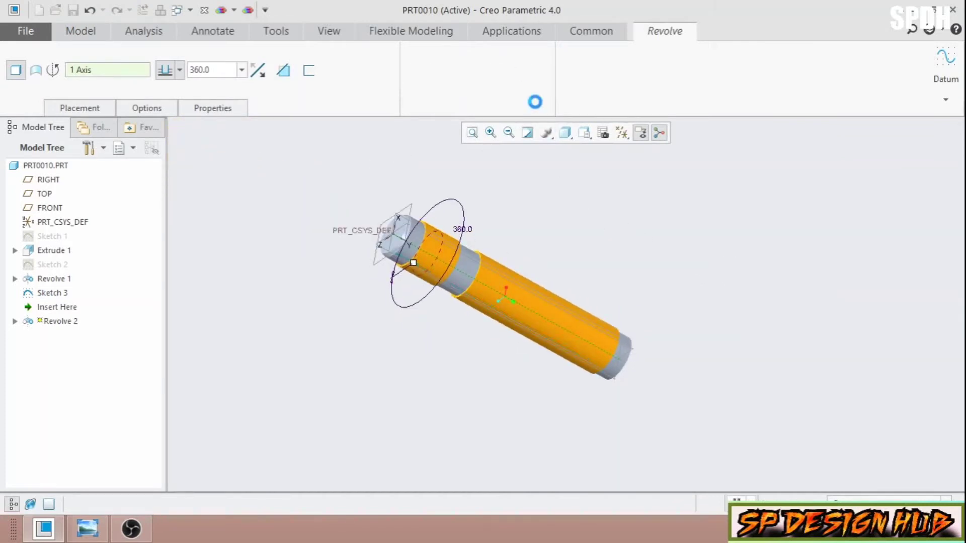
middle_click_drag(711, 319, 681, 324)
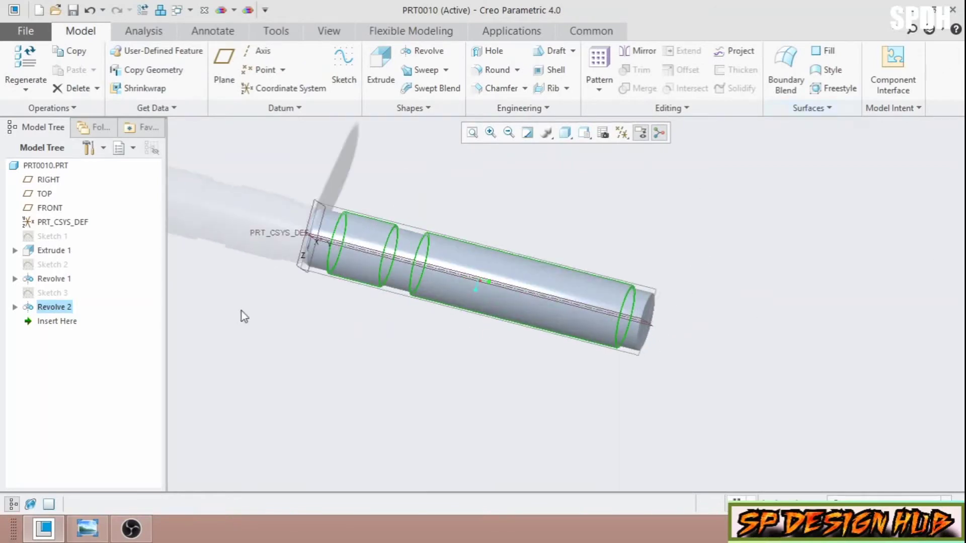
Consult the punch drawing, then place a datum plane offset about 75.6 mm from TOP, beyond the cylinder's unchamfered end
left_click(87, 528)
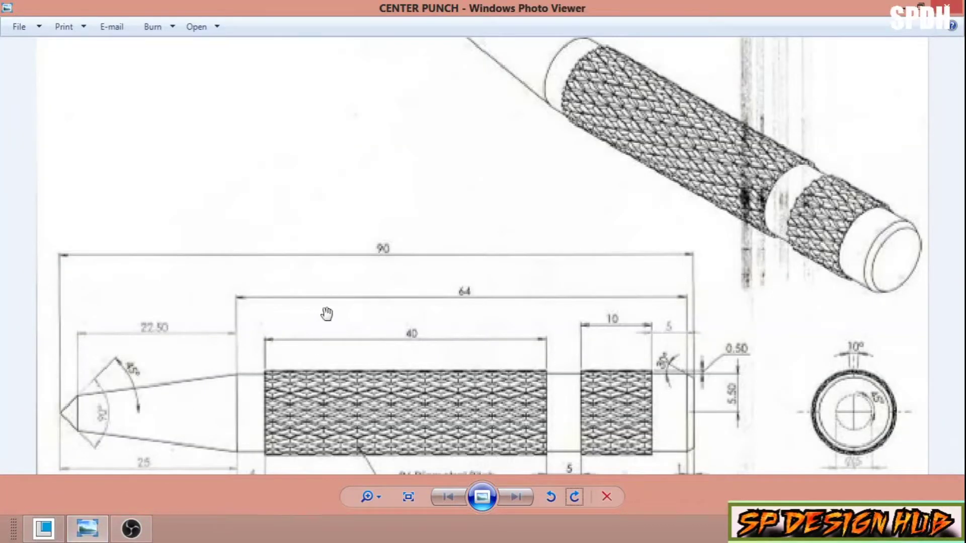
scroll(323, 312, "down", 3)
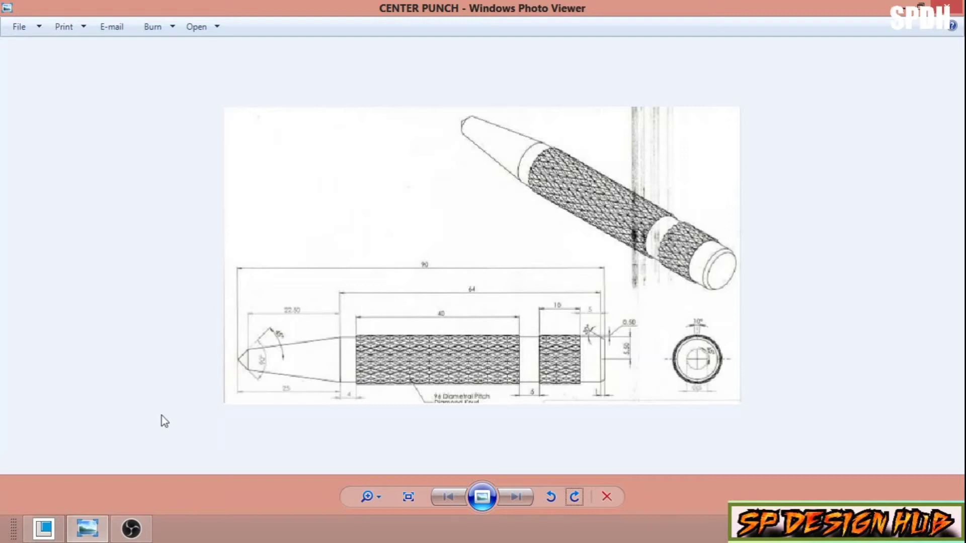
left_click(90, 525)
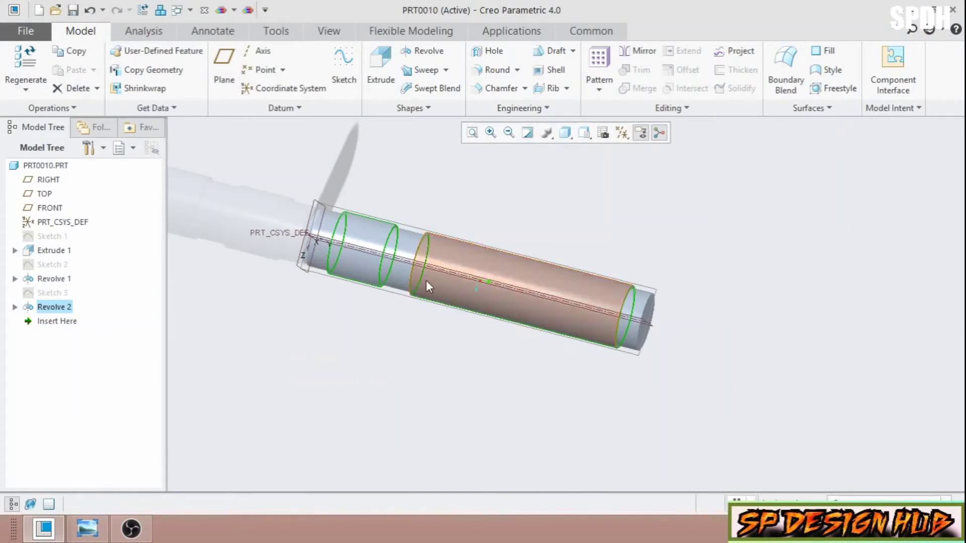
left_click(308, 227)
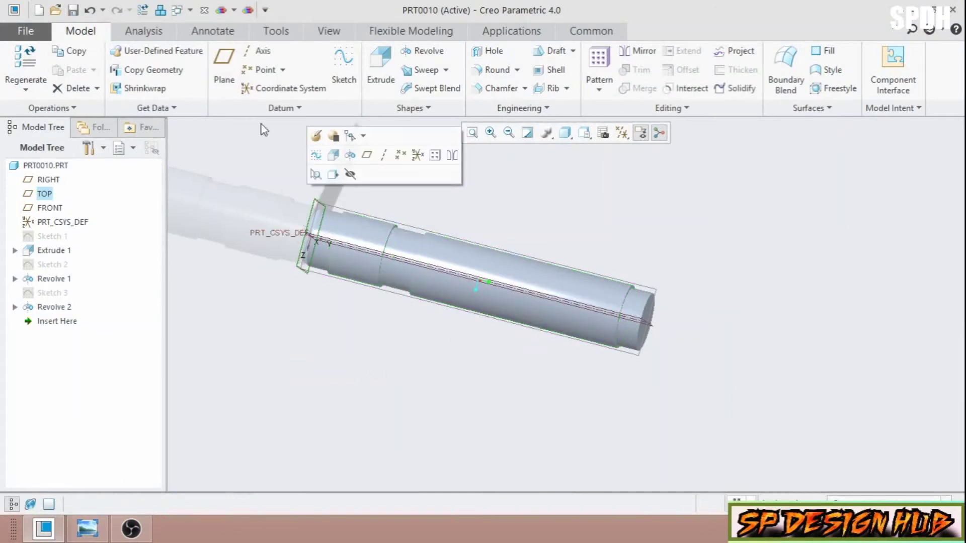
left_click(224, 65)
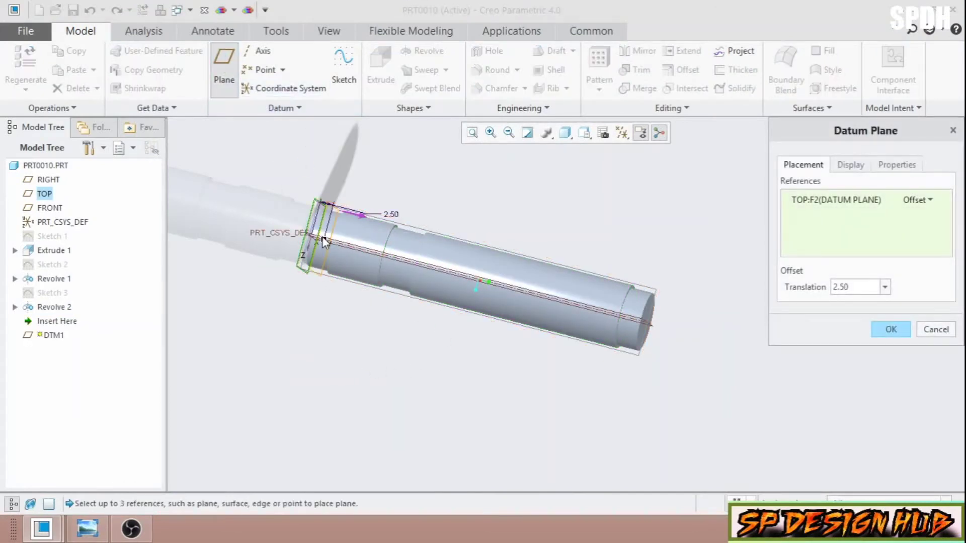
left_click_drag(324, 242, 700, 337)
Set the datum plane's offset from TOP to 65 mm, level with the cylinder's unchamfered end
left_click(871, 288)
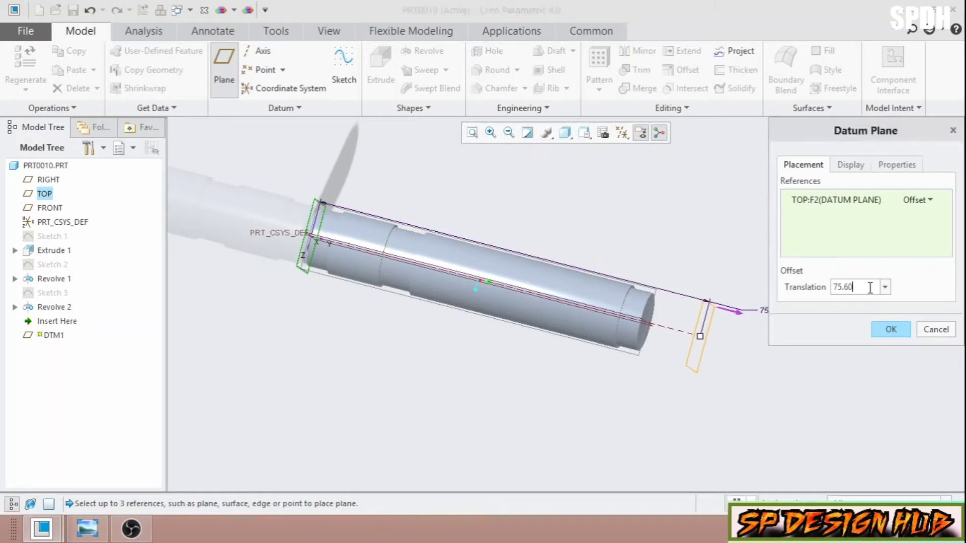
double_click(870, 287)
type("6")
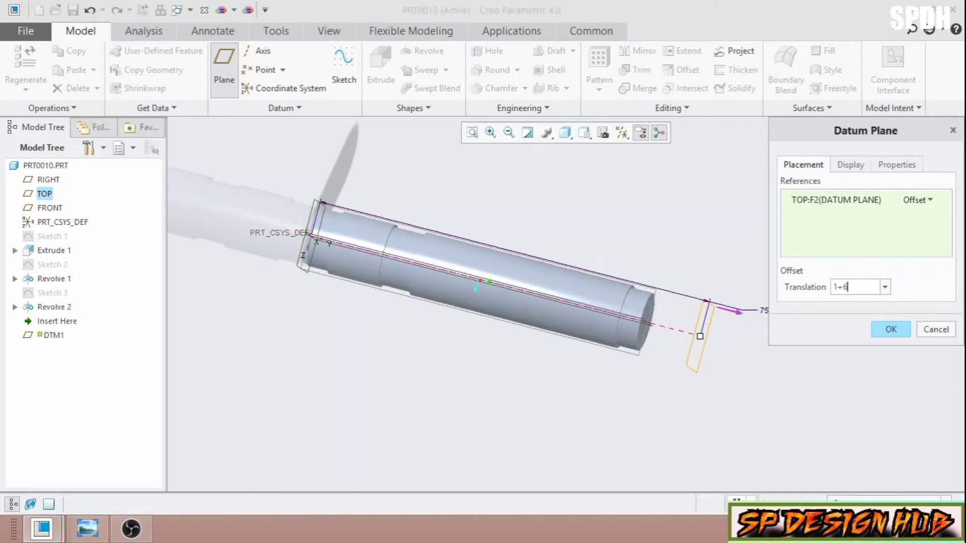
type("4")
key("BackSpace")
type("5")
key("Return")
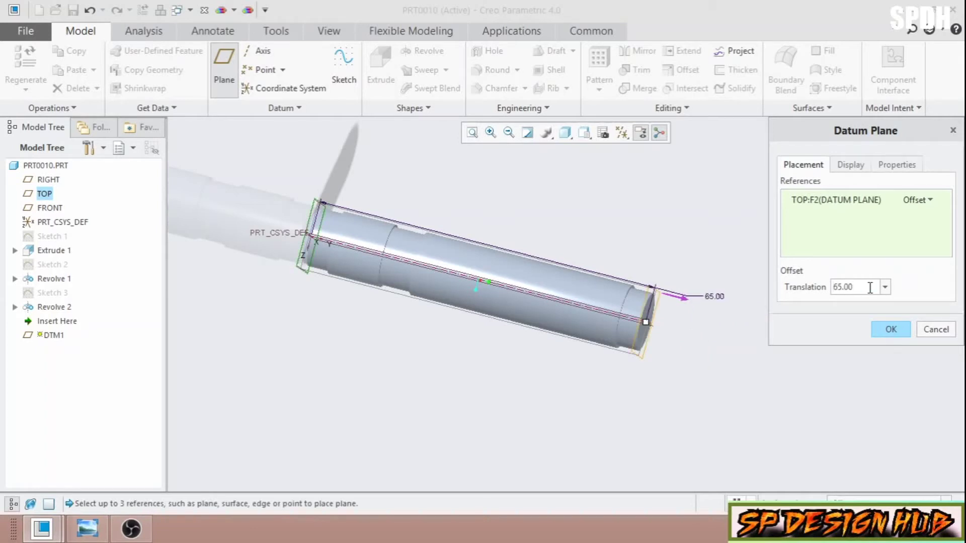
Check the taper length in the punch drawing, then create the datum plane with an offset of 65+22.50 mm from TOP
left_click(870, 287)
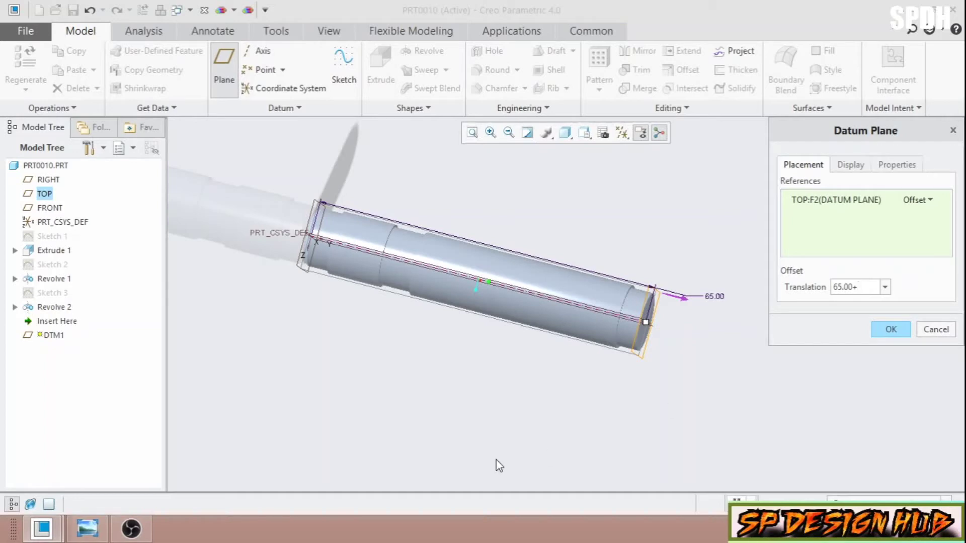
left_click(88, 529)
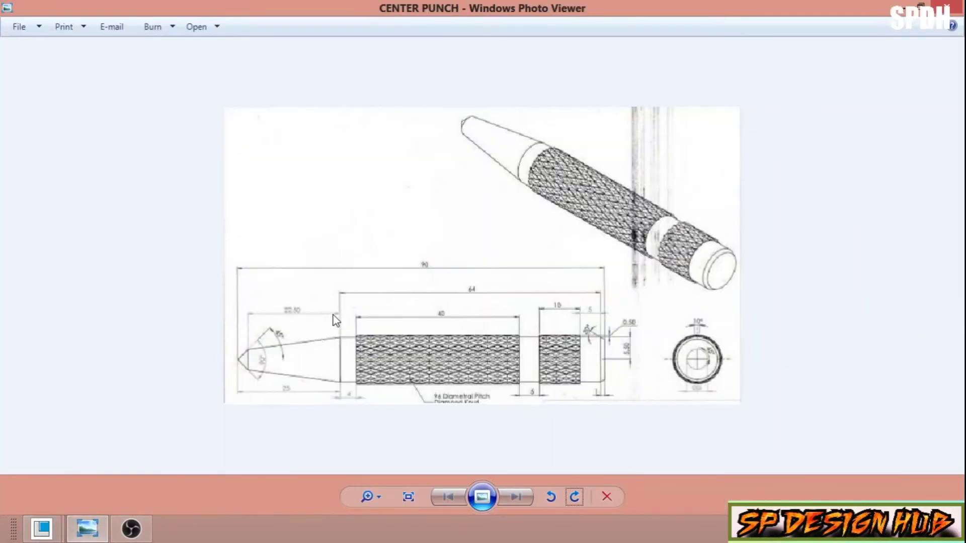
left_click(90, 529)
double_click(868, 286)
left_click(862, 286)
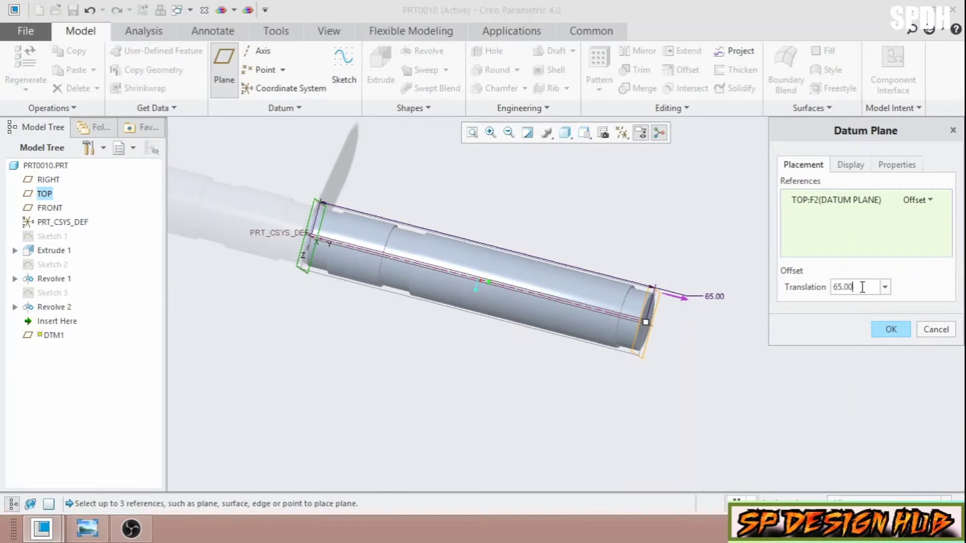
type("+22.")
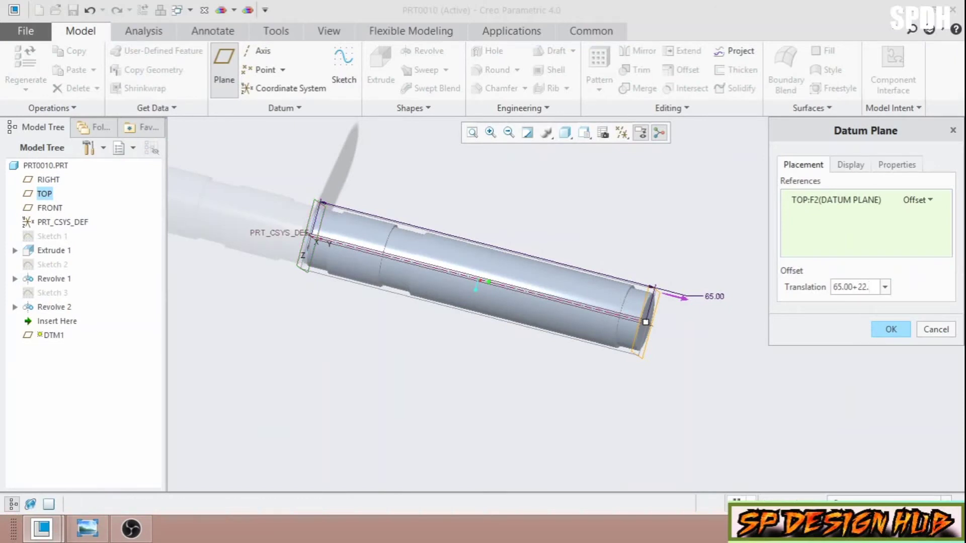
type("50")
key("Return")
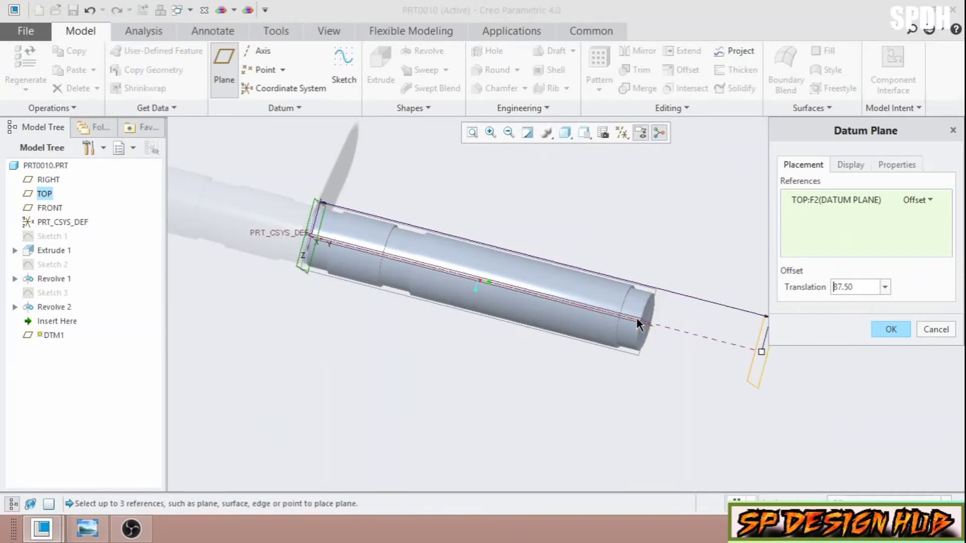
scroll(693, 360, "down", 4)
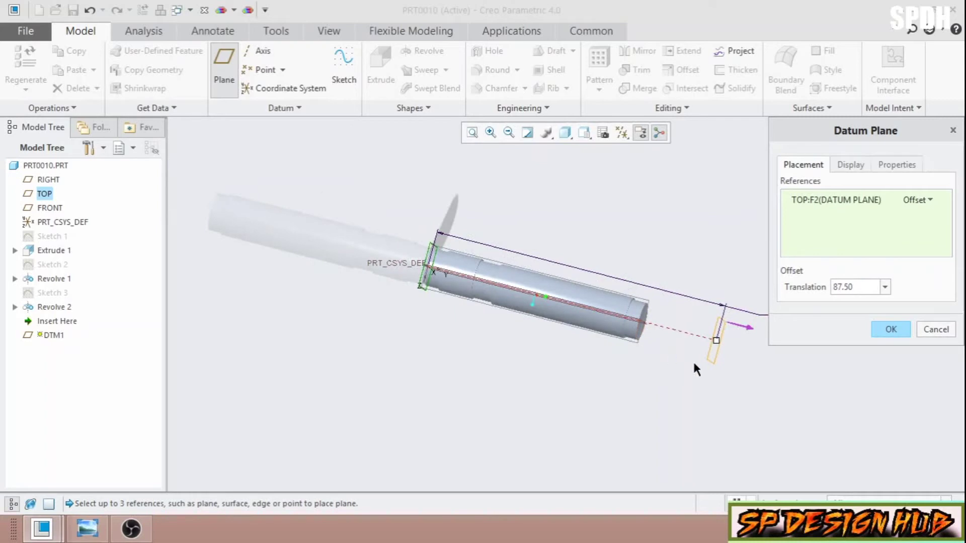
left_click(890, 329)
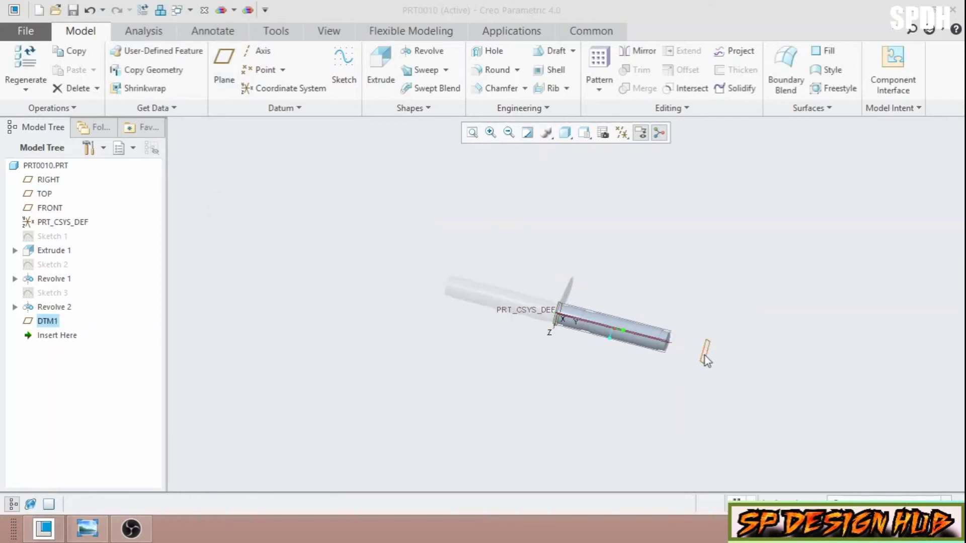
Start a sketch on the new offset datum plane and draw a vertical line upward from the origin
left_click(705, 355)
scroll(760, 378, "down", 2)
scroll(614, 327, "up", 2)
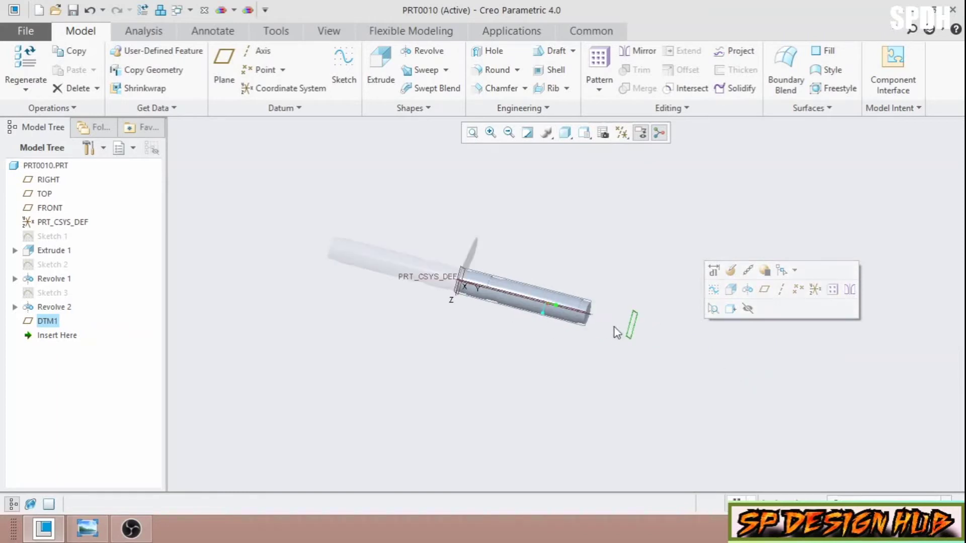
scroll(650, 267, "up", 2)
left_click(346, 65)
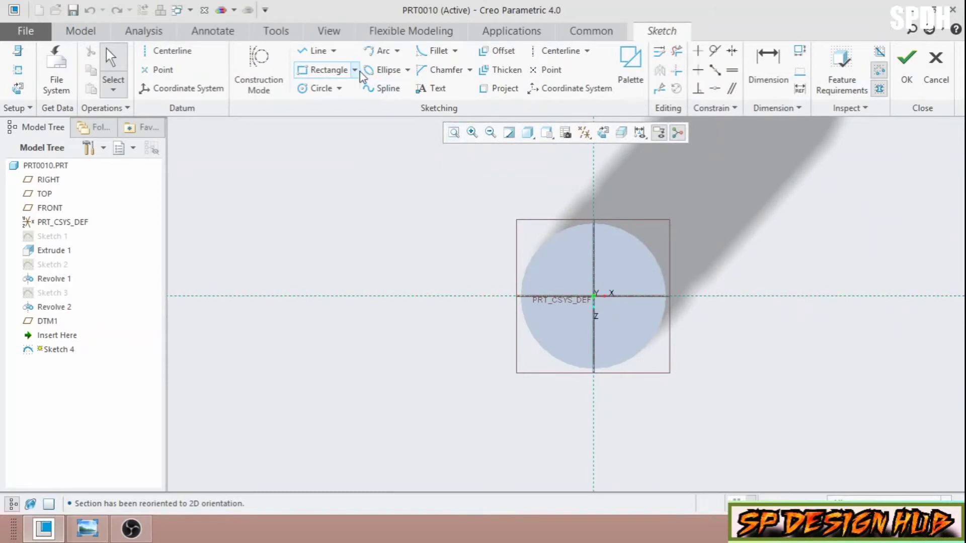
left_click(316, 50)
scroll(594, 301, "up", 2)
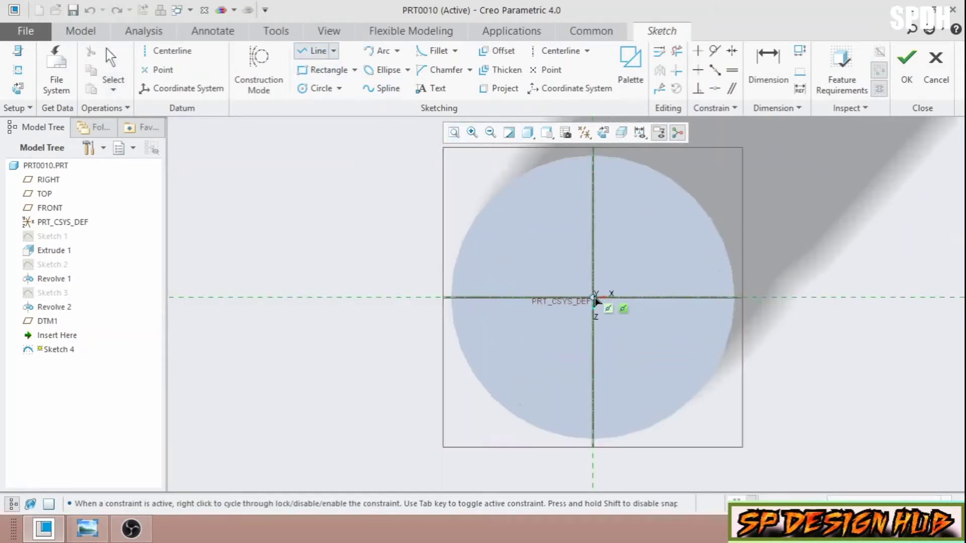
left_click(595, 299)
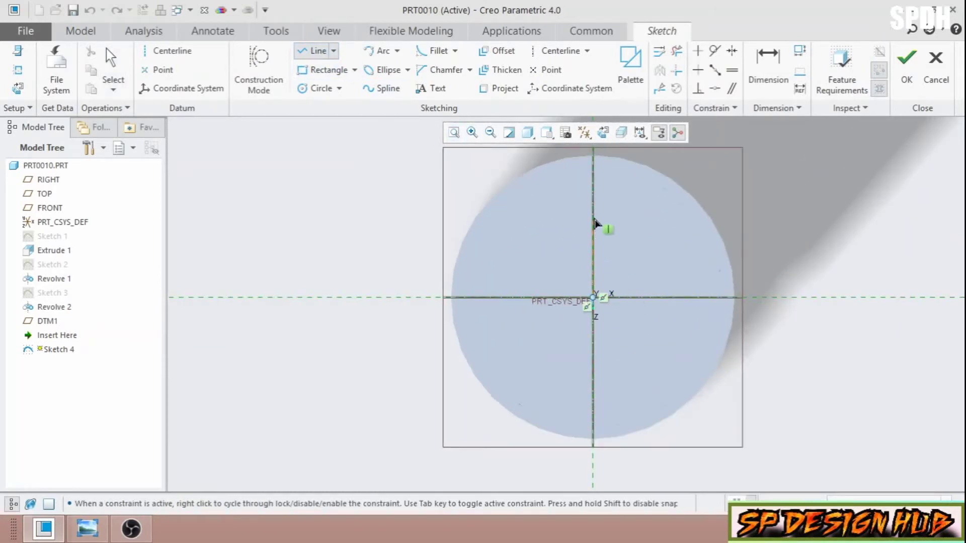
left_click(594, 222)
middle_click(638, 255)
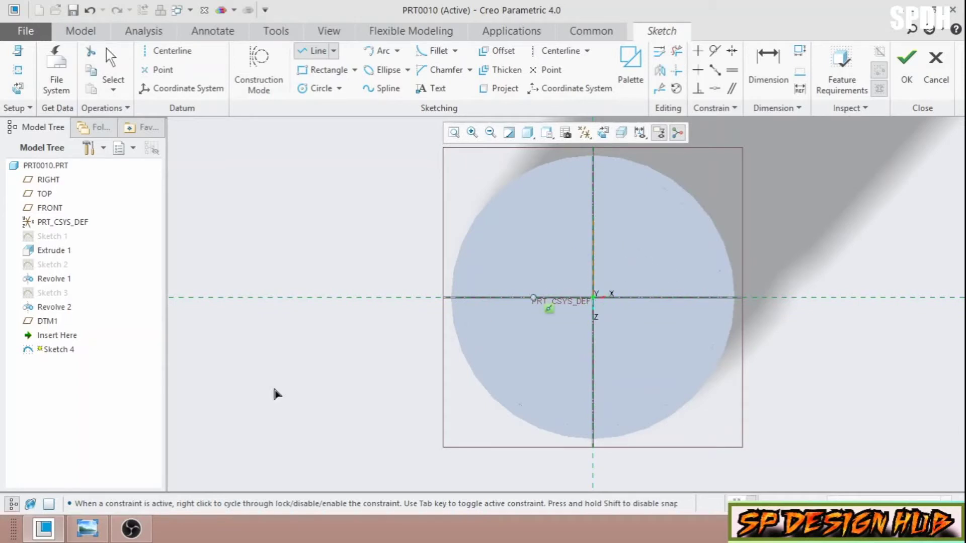
Check the tip dimensions in the punch drawing, set the vertical line's length to 2.5 mm and finish the sketch
left_click(88, 529)
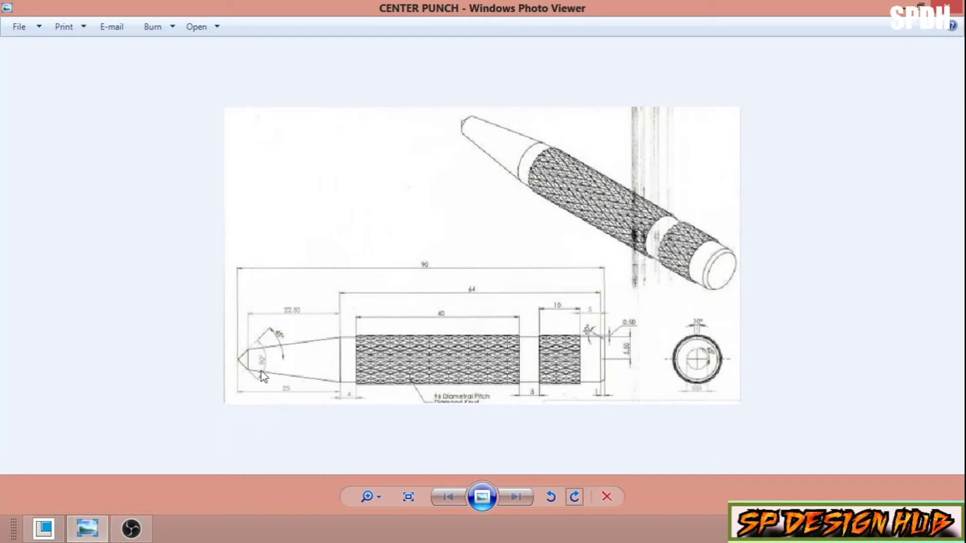
left_click(88, 528)
middle_click(601, 258)
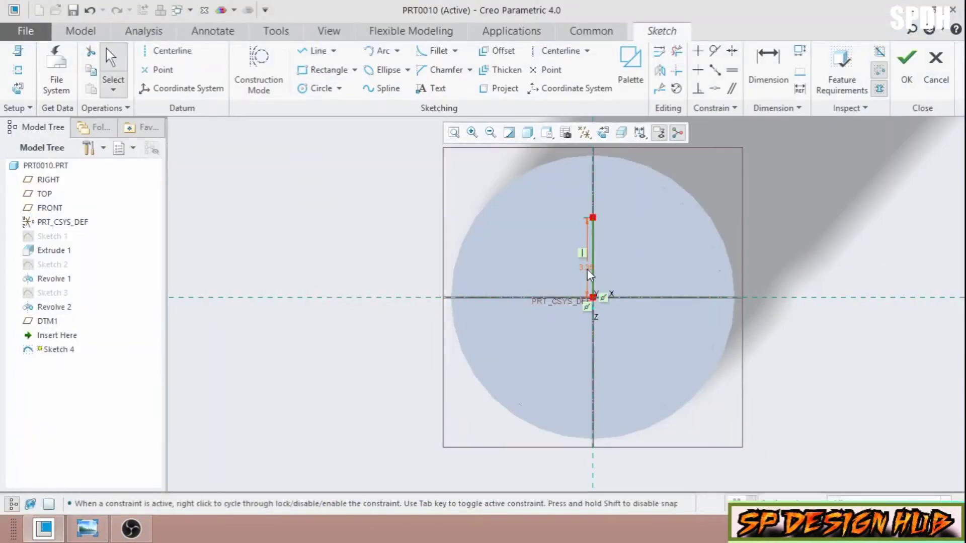
double_click(587, 266)
type("2.5")
key("Return")
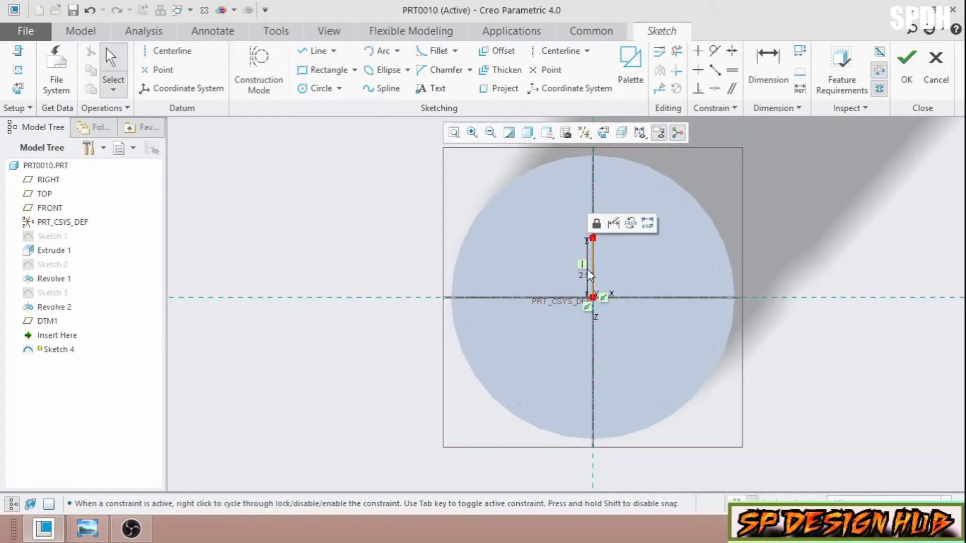
left_click(906, 65)
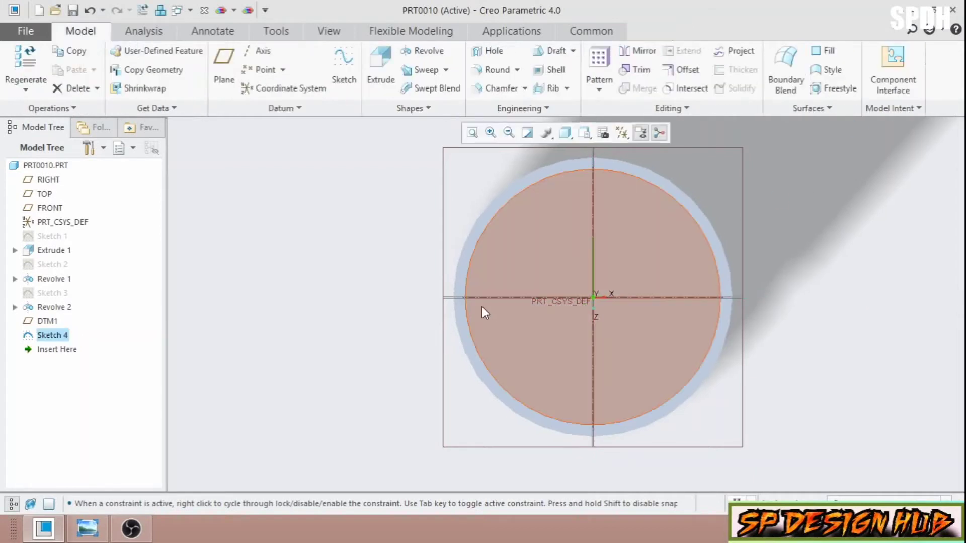
Start a sketch on the RIGHT plane and add the cylinder's unchamfered end face and the offset datum plane as sketch references
scroll(482, 307, "up", 4)
mouse_move(716, 295)
middle_mouse_down()
mouse_move(762, 282)
mouse_move(539, 374)
mouse_move(523, 294)
mouse_move(518, 302)
middle_mouse_up()
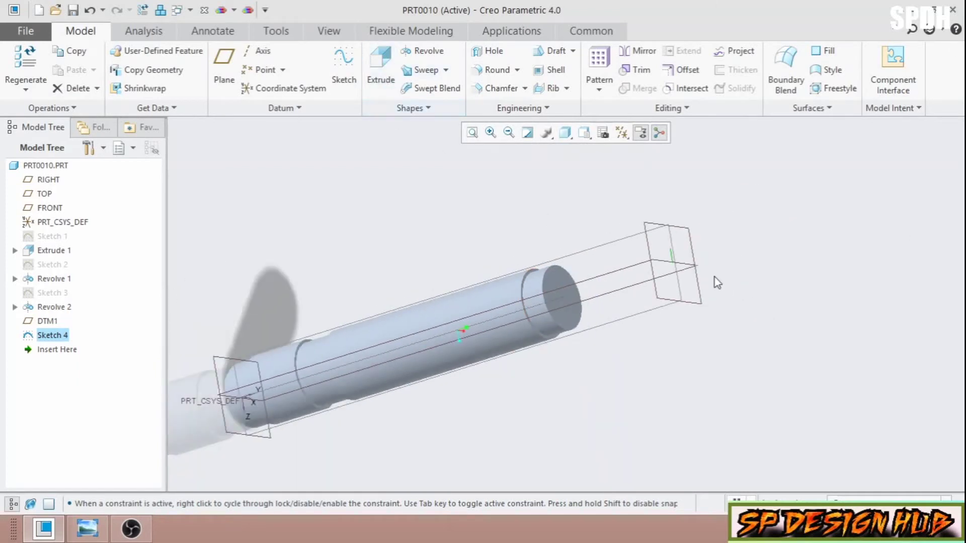
scroll(710, 282, "down", 3)
scroll(548, 314, "up", 2)
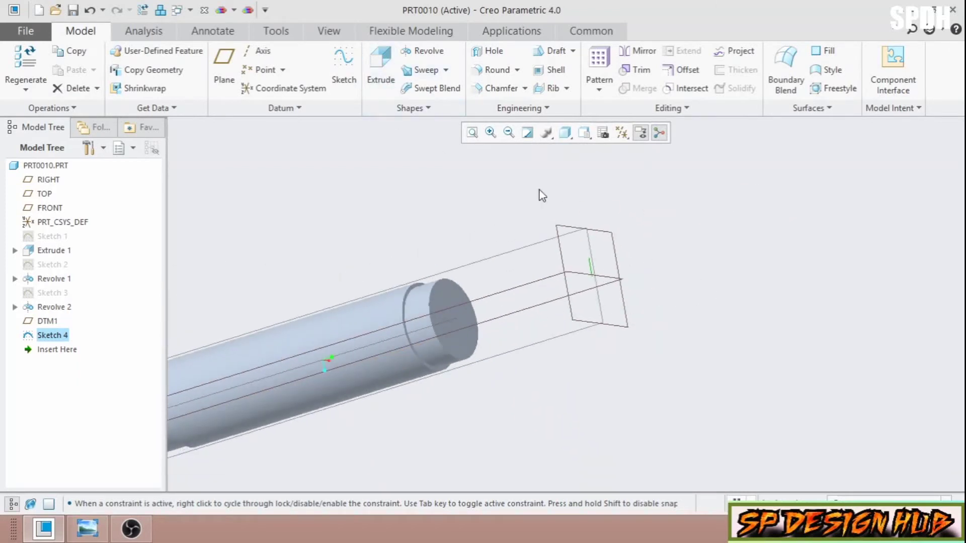
left_click(504, 259)
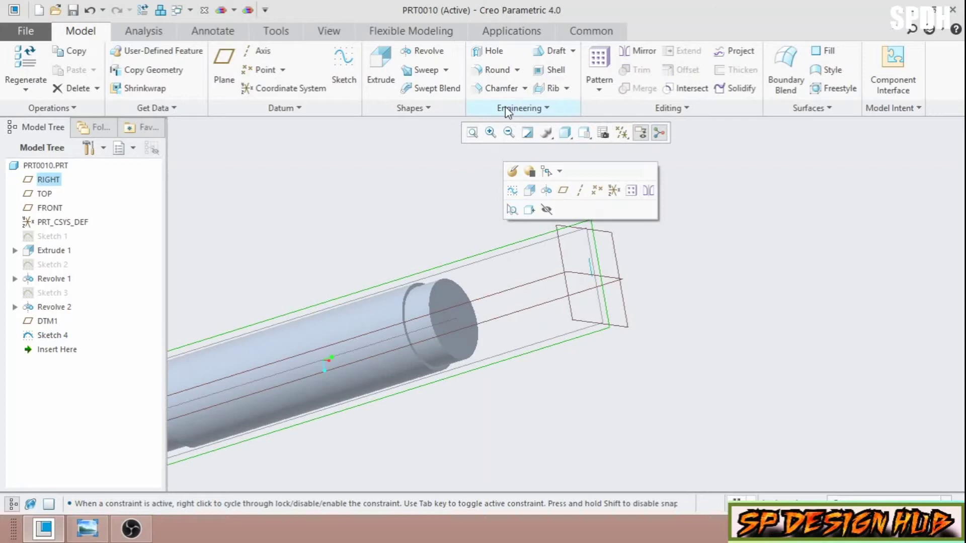
left_click(359, 62)
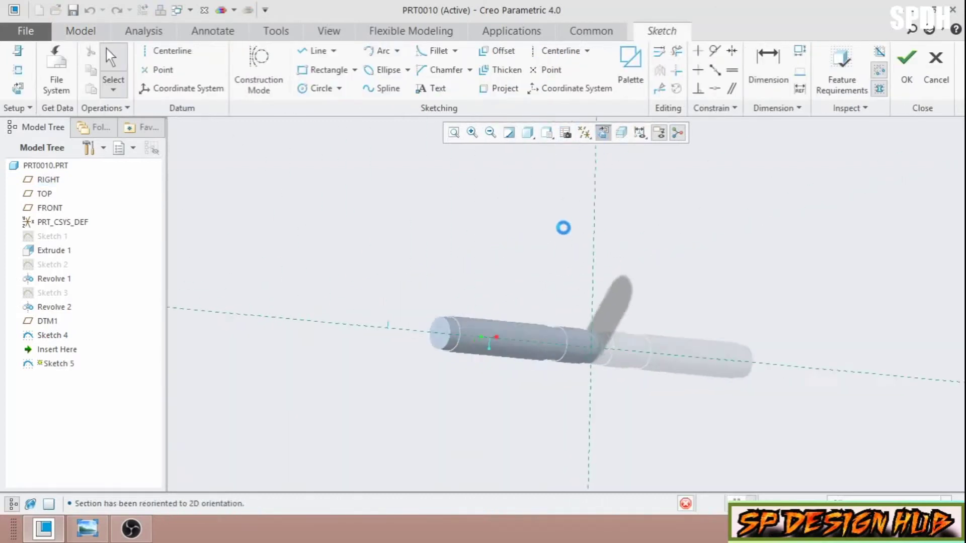
scroll(441, 285, "up", 4)
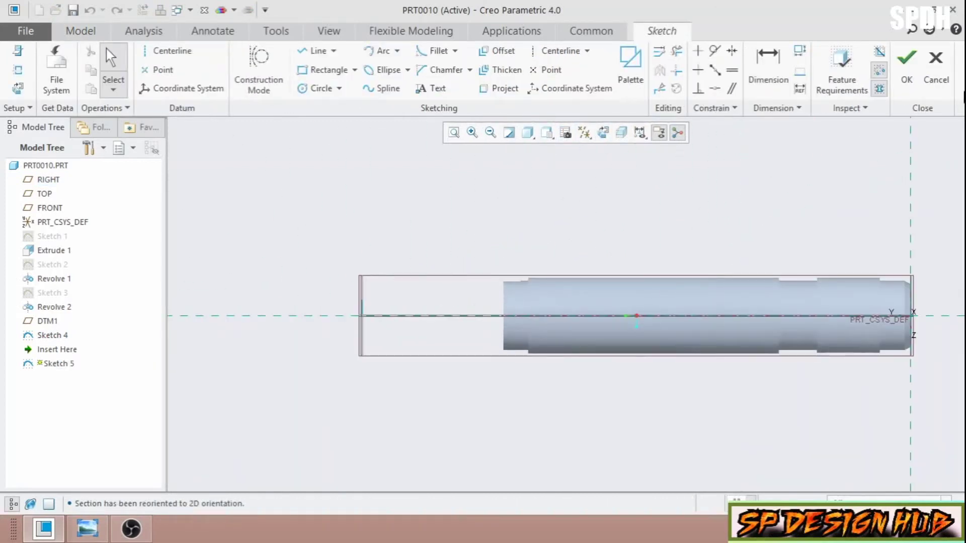
left_click(26, 74)
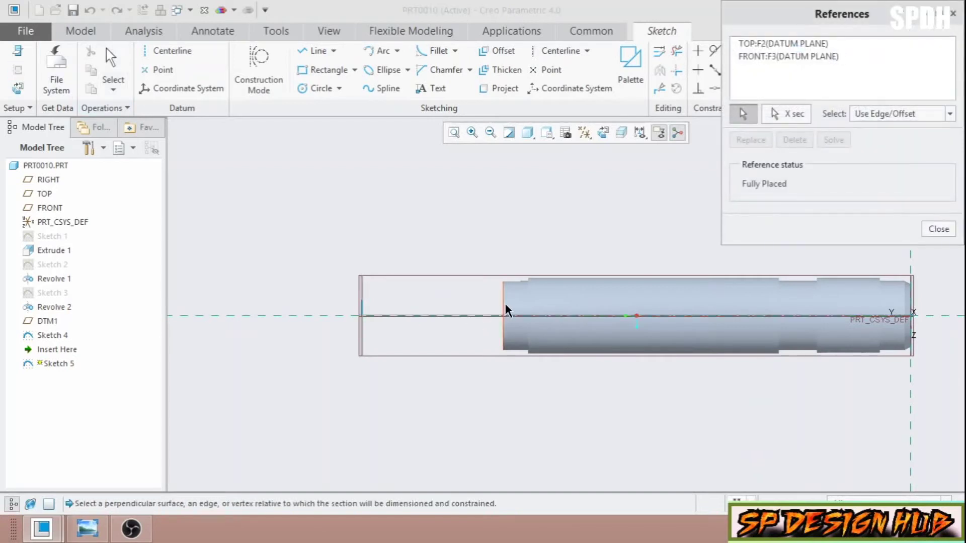
left_click(503, 316)
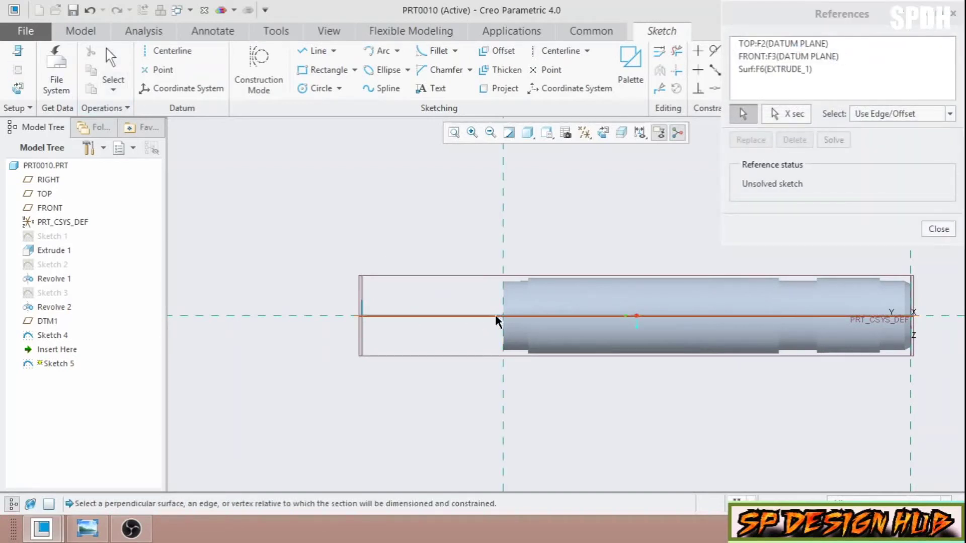
left_click(365, 309)
left_click(834, 139)
left_click(937, 230)
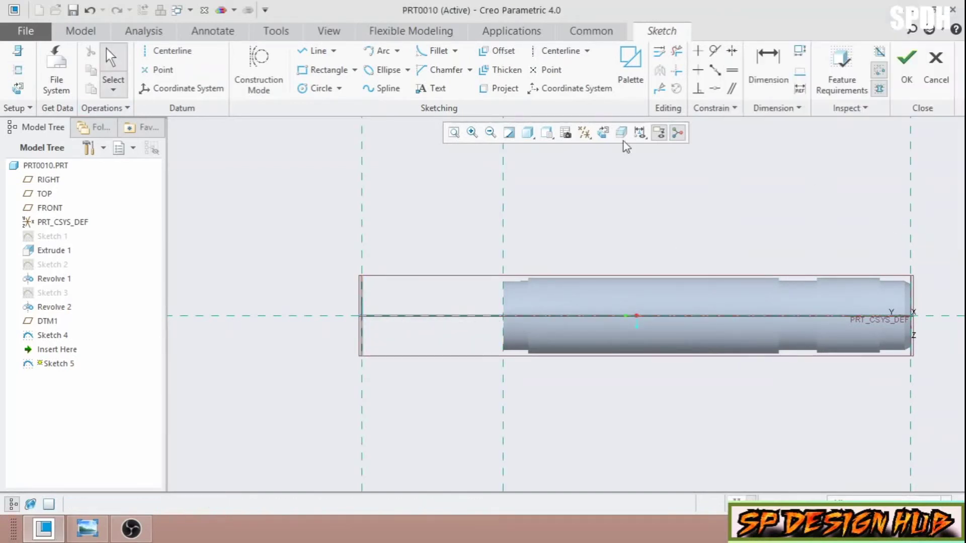
Add the 2.5 mm line on the offset datum plane as another sketch reference
left_click(312, 55)
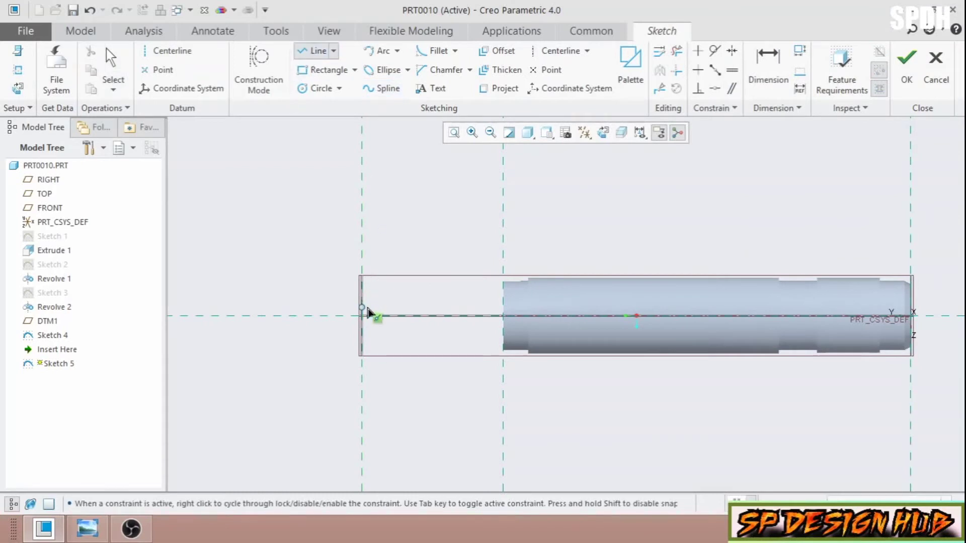
scroll(360, 312, "up", 5)
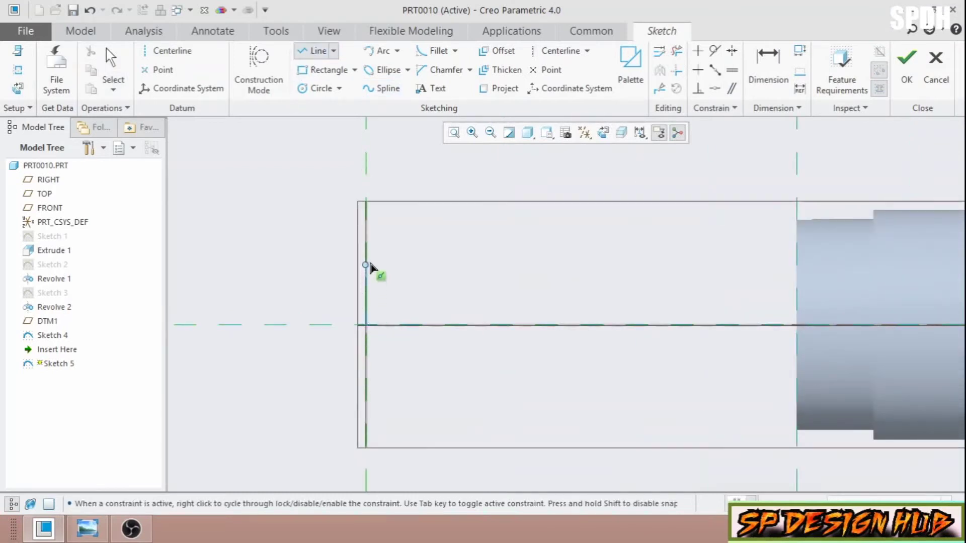
middle_click_drag(405, 268, 413, 276)
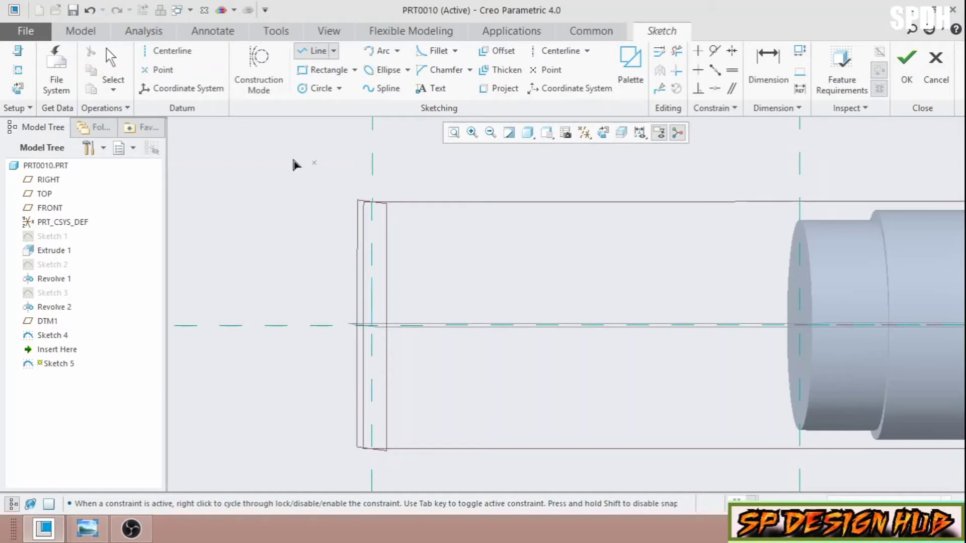
left_click(18, 70)
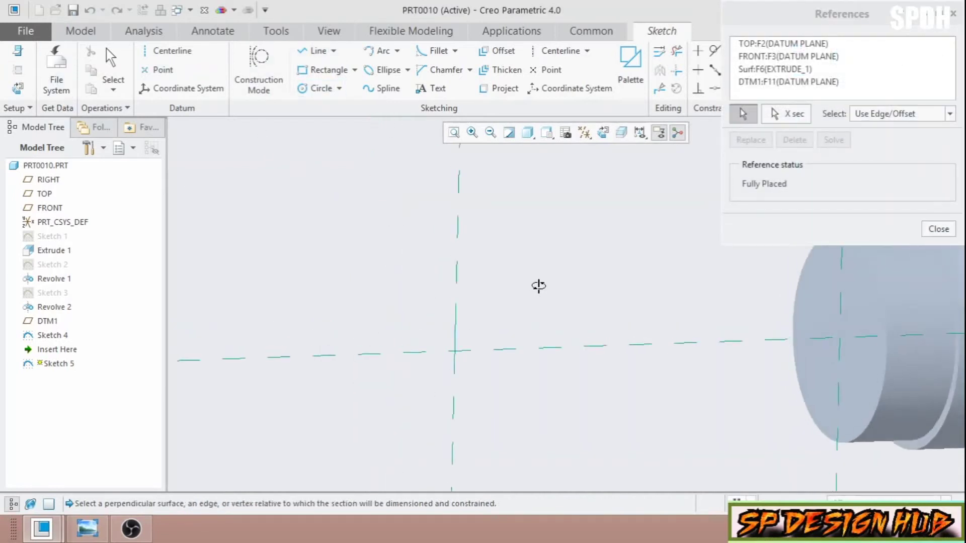
middle_click_drag(538, 286, 512, 361)
left_click(495, 372)
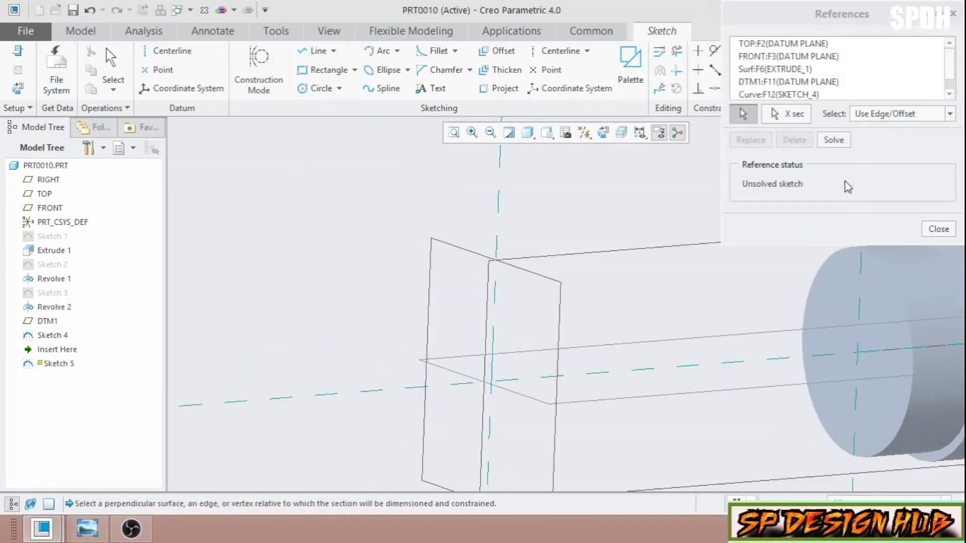
left_click(834, 140)
left_click(938, 229)
left_click(315, 50)
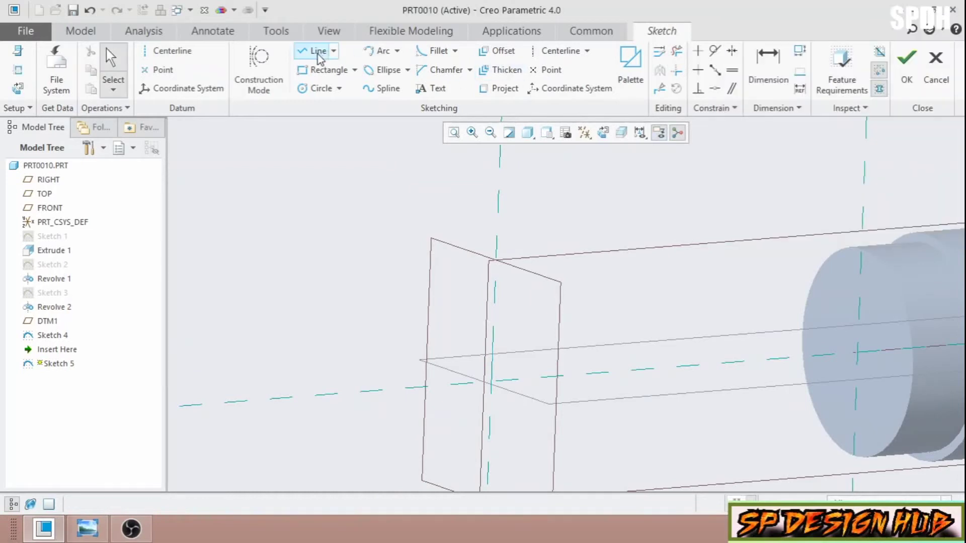
left_click(492, 358)
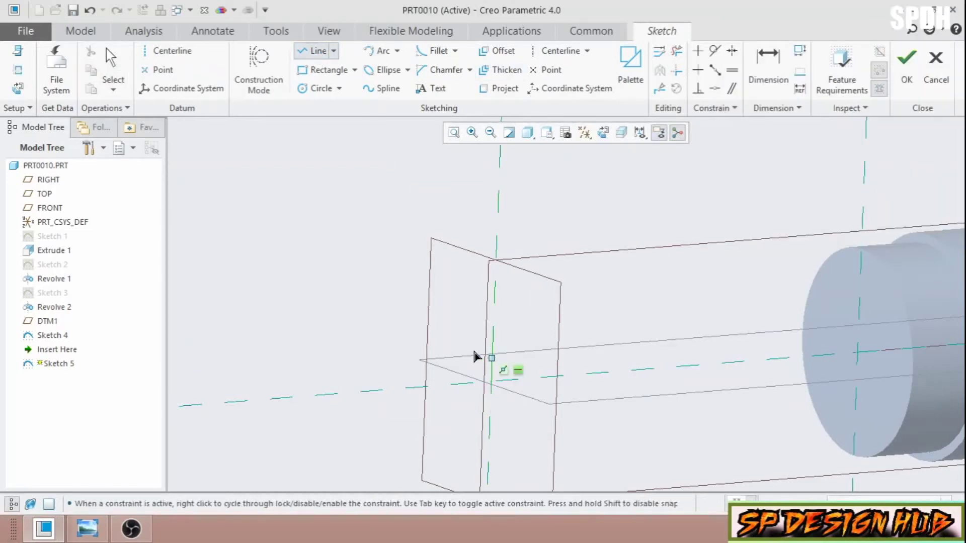
left_click(603, 133)
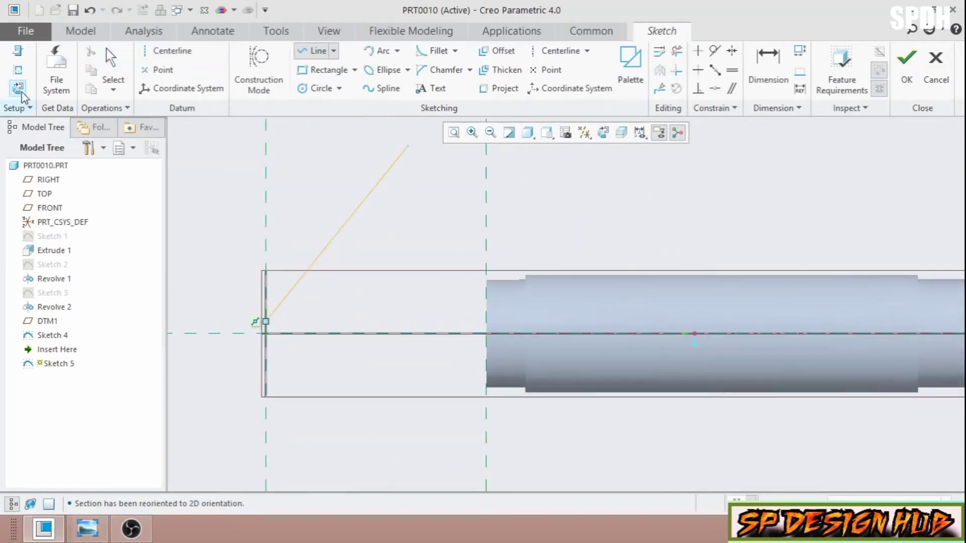
Add the cylinder's upper outline next to the unchamfered end face as a sketch reference
left_click(17, 71)
left_click(504, 281)
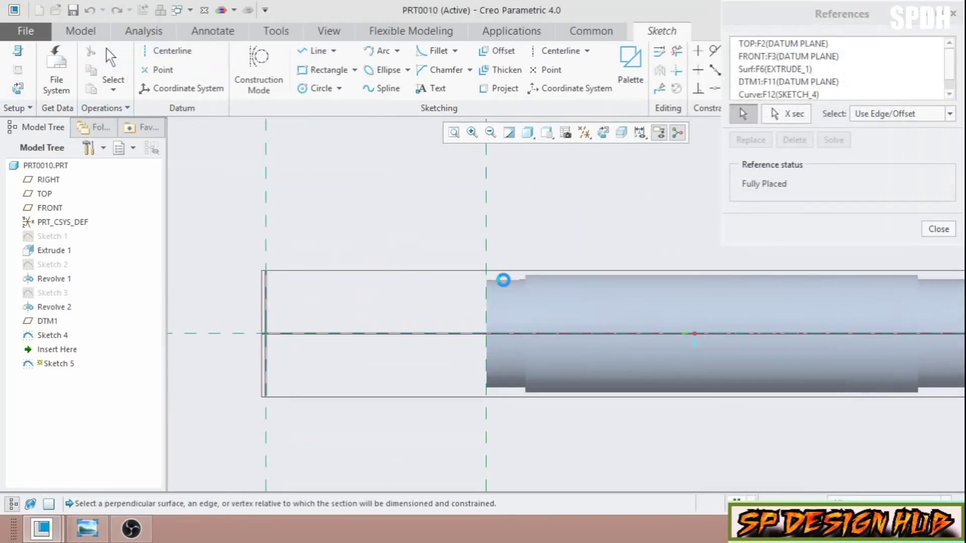
left_click(828, 145)
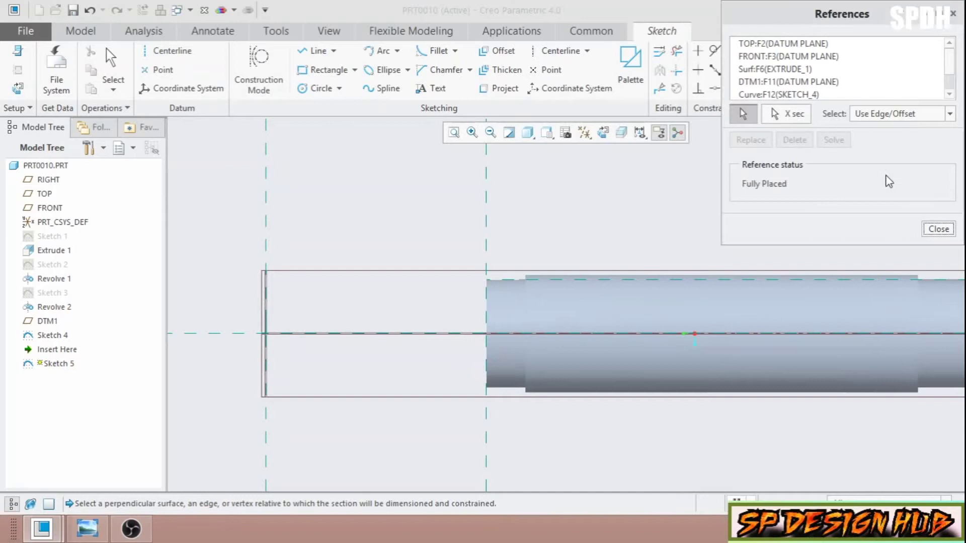
left_click(931, 229)
Draw a closed tip profile from the short line on the offset plane to the cylinder's upper corner, down to the axis and back, then finish the sketch
left_click(311, 51)
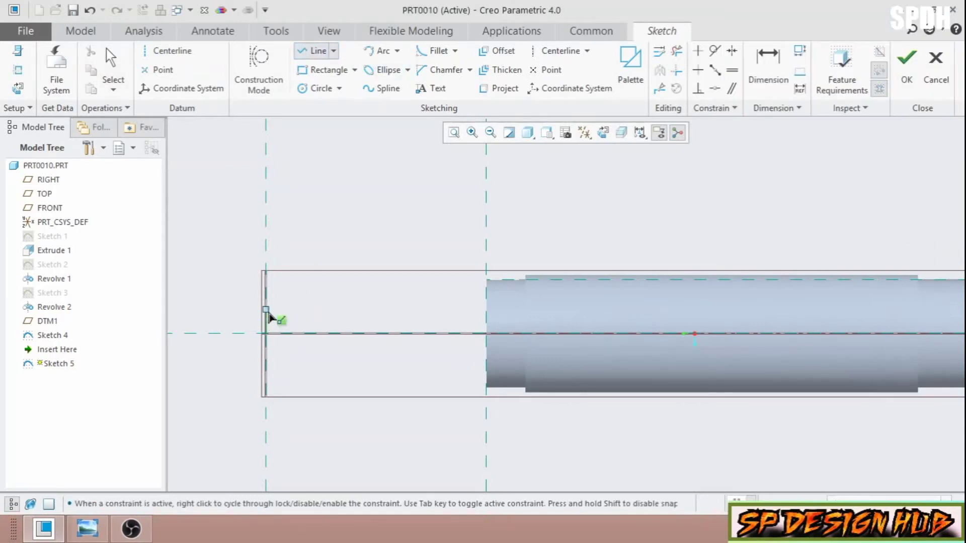
mouse_move(323, 300)
middle_mouse_down()
mouse_move(338, 296)
mouse_move(317, 330)
middle_mouse_up()
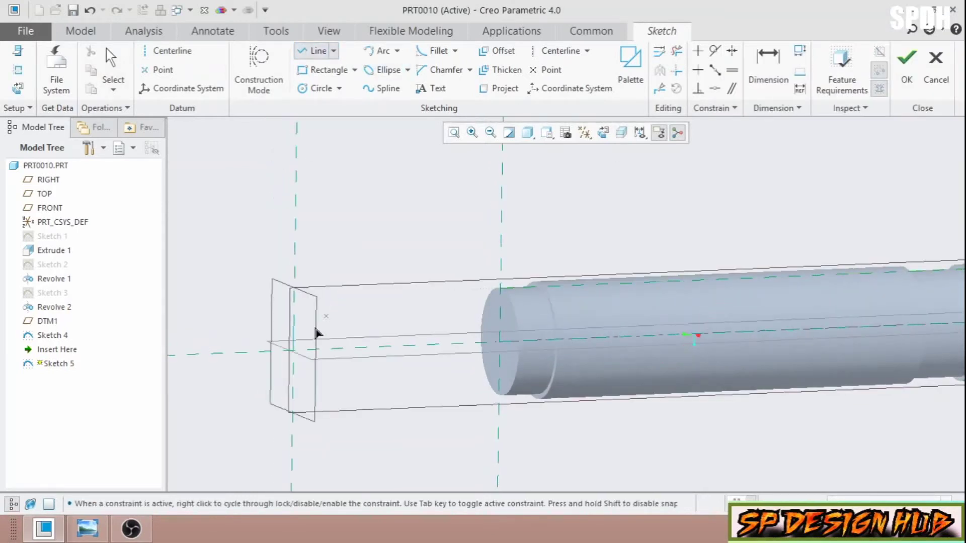
scroll(296, 347, "down", 3)
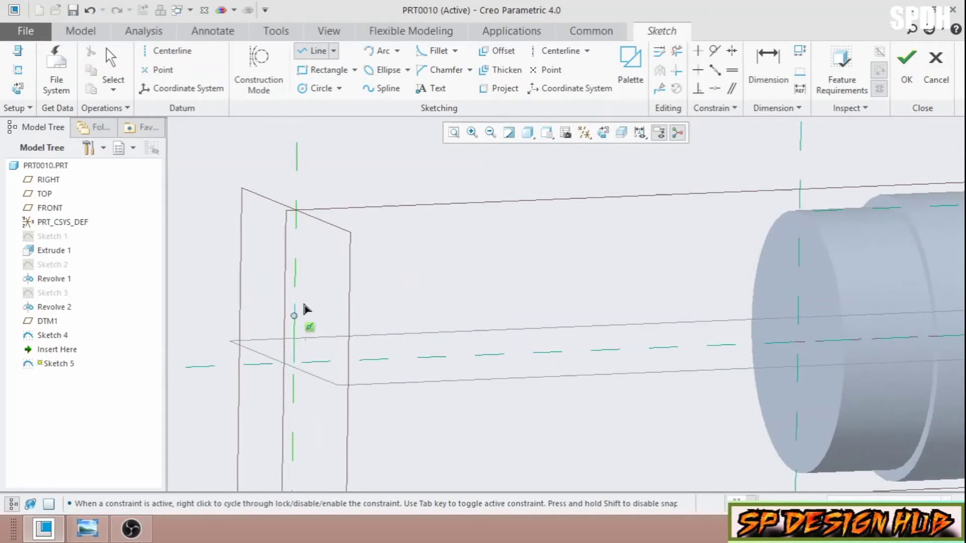
left_click(294, 335)
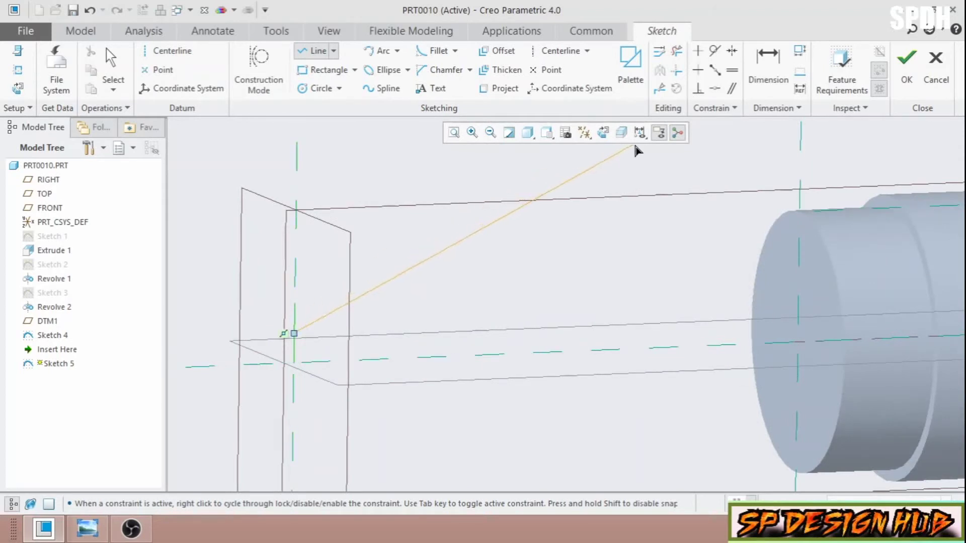
left_click(603, 132)
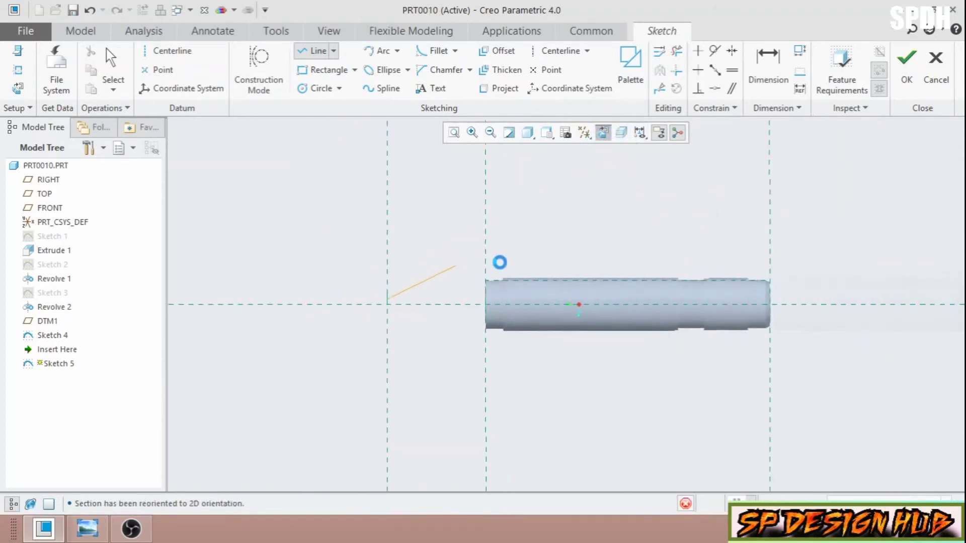
left_click(496, 276)
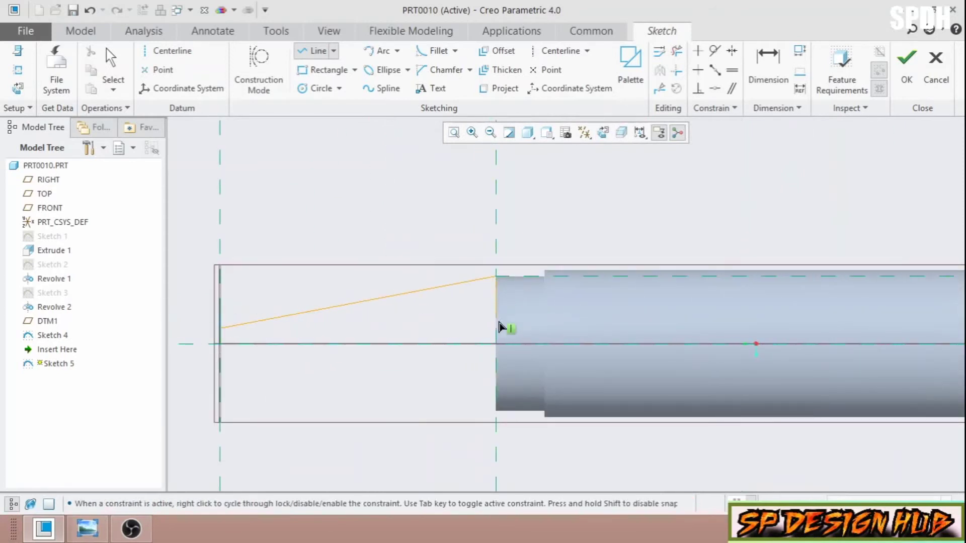
left_click(496, 344)
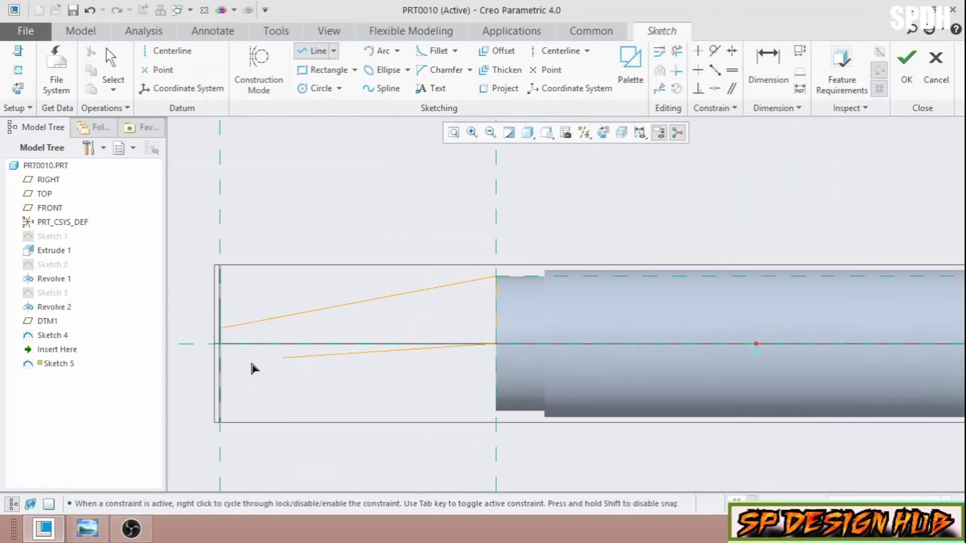
left_click(223, 335)
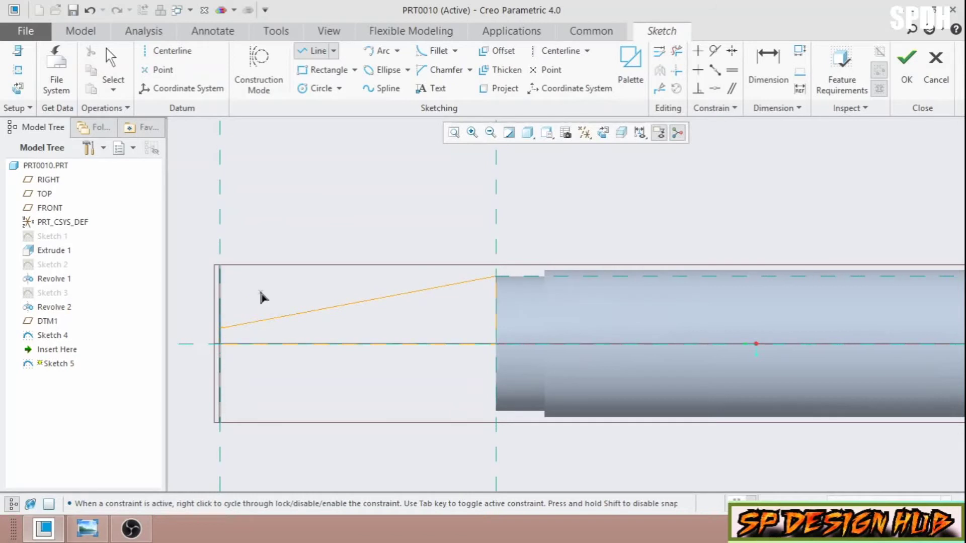
middle_click(259, 295)
left_click(907, 68)
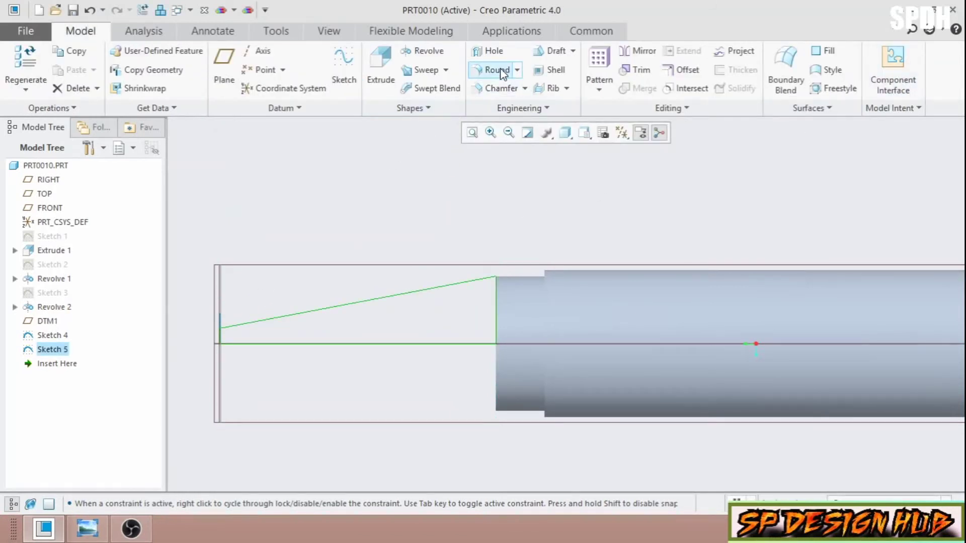
Revolve the closed tip profile 360° about the cylinder's central axis to form the tapered tip
left_click(426, 52)
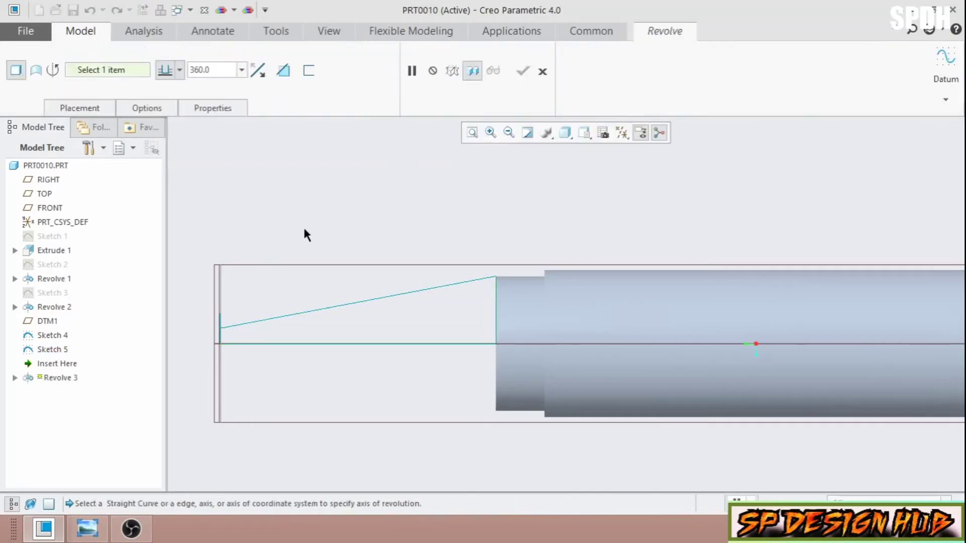
scroll(304, 230, "down", 3)
left_click(406, 288)
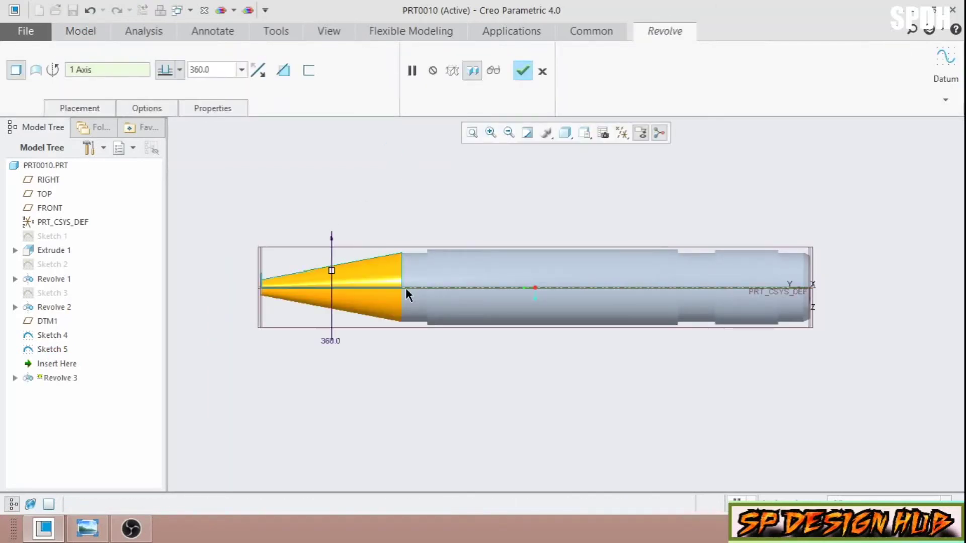
scroll(484, 281, "down", 2)
middle_click_drag(484, 280, 550, 154)
left_click(523, 71)
scroll(584, 322, "down", 2)
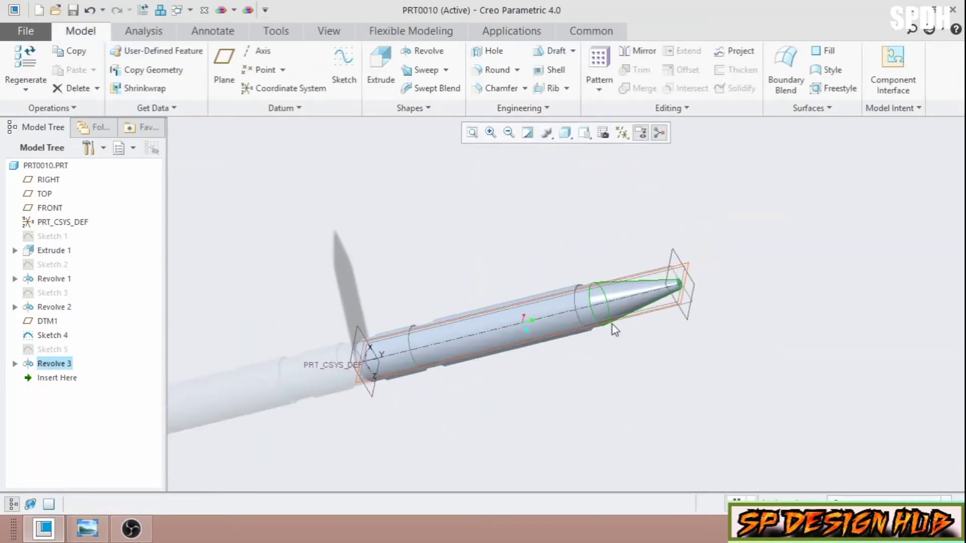
Check the point dimensions in the center punch drawing and create a datum plane offset 2.50 mm outward from DTM1 at the tip
left_click(88, 528)
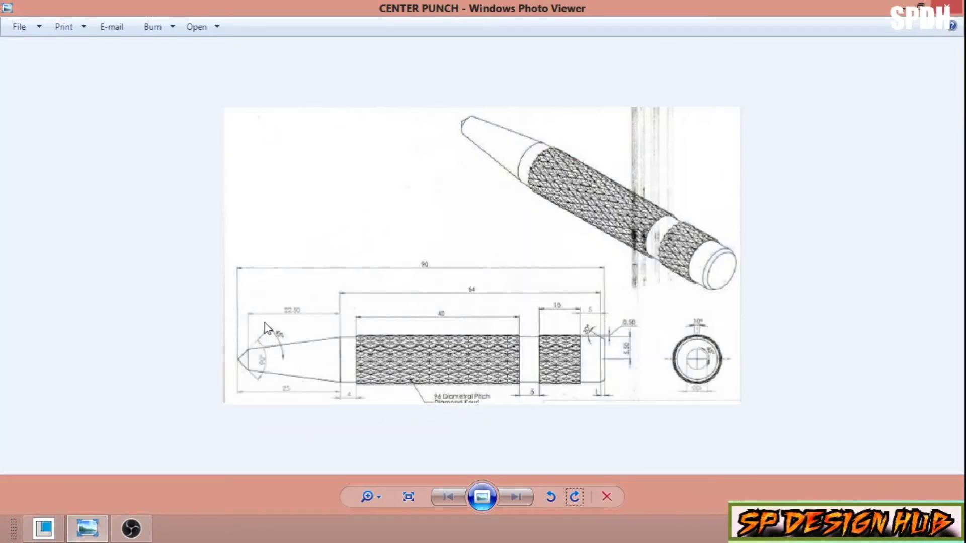
left_click(87, 529)
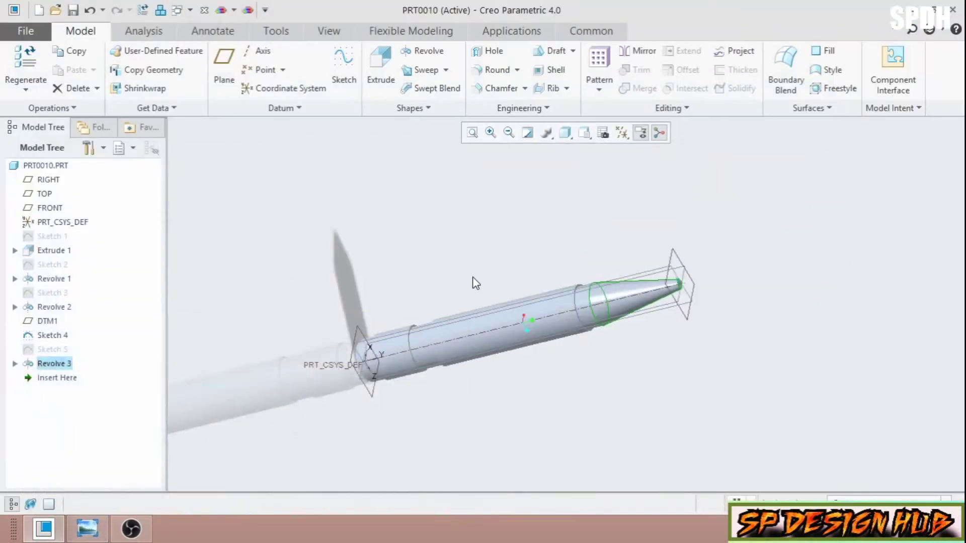
left_click(691, 302)
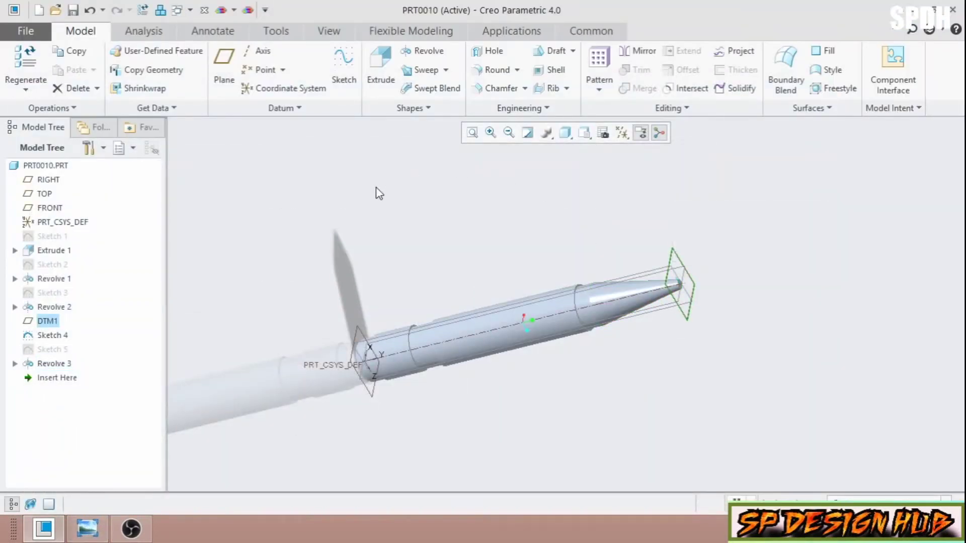
left_click(225, 68)
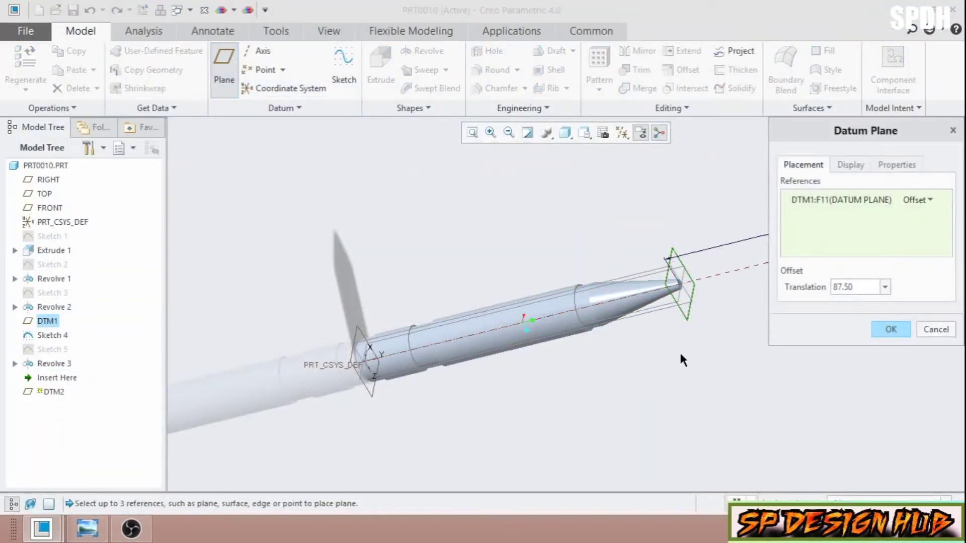
double_click(870, 291)
type("2.50")
key("Return")
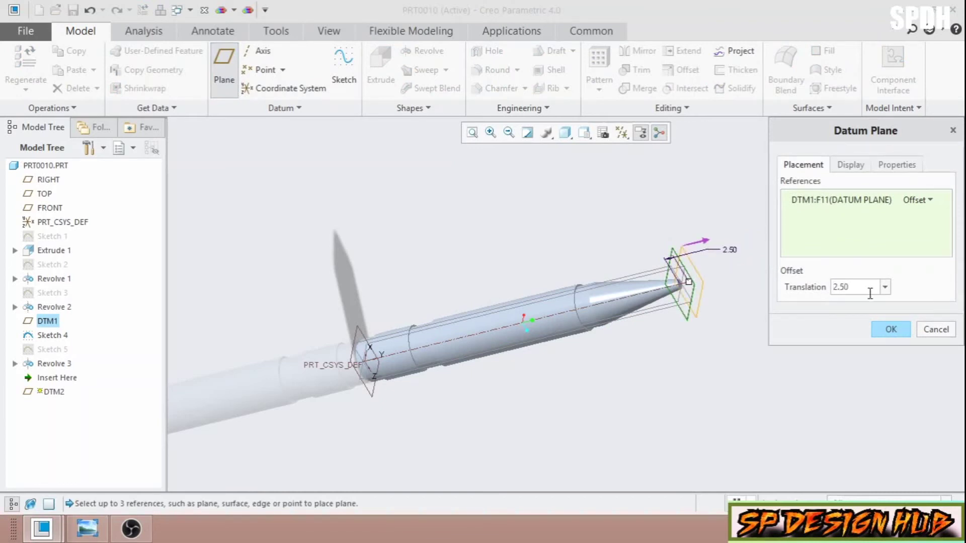
left_click(889, 330)
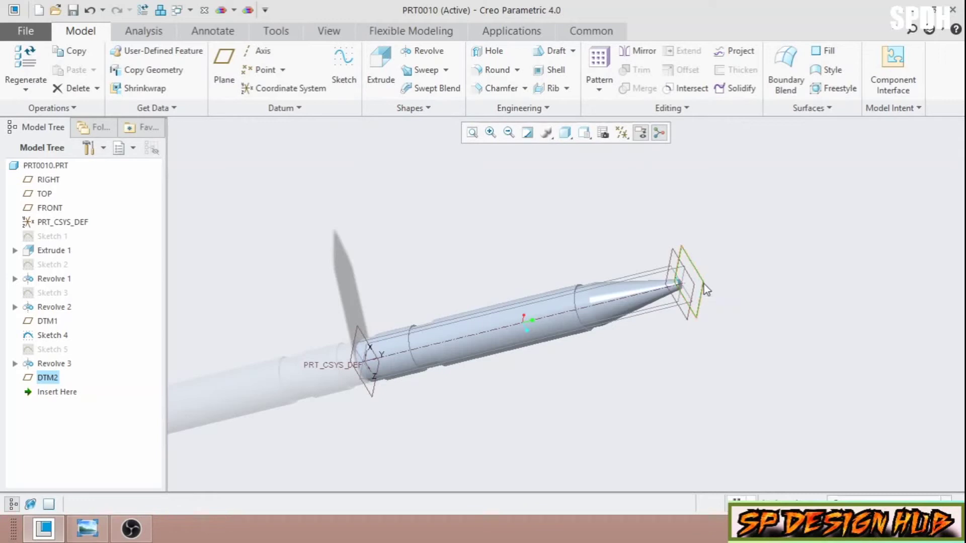
left_click(344, 65)
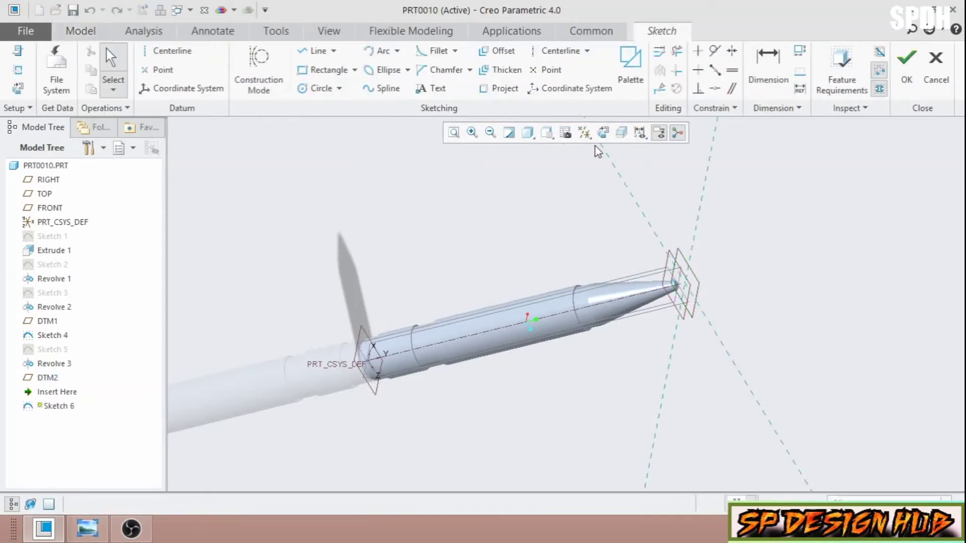
left_click(678, 132)
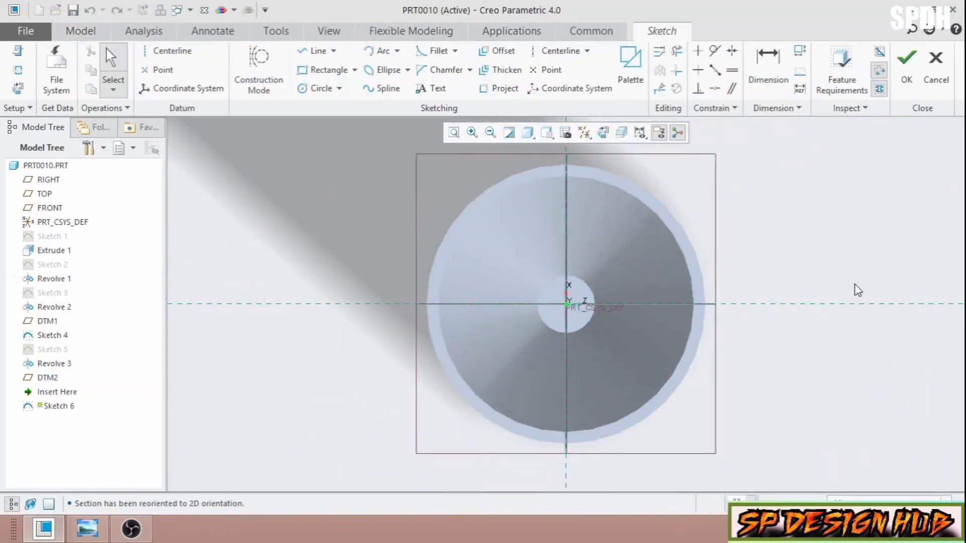
key("ctrl+d")
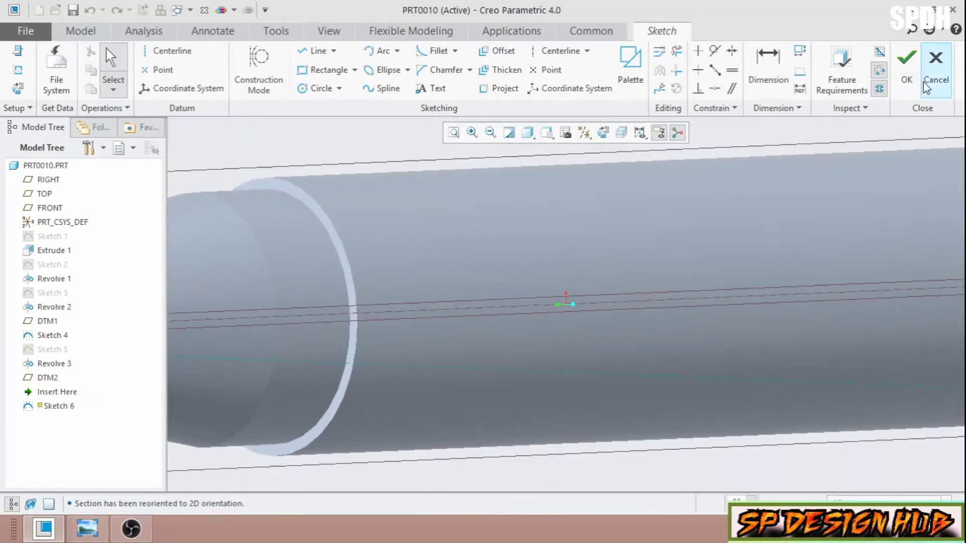
left_click(936, 70)
Start a sketch on the FRONT plane and add the outermost datum plane DTM2 and the tip's revolve axis as references
scroll(536, 275, "up", 2)
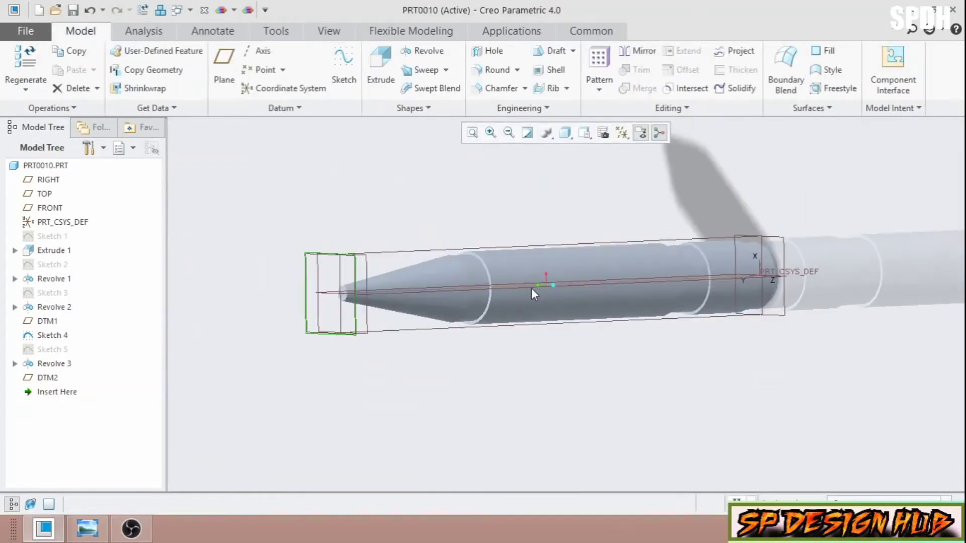
left_click(406, 256)
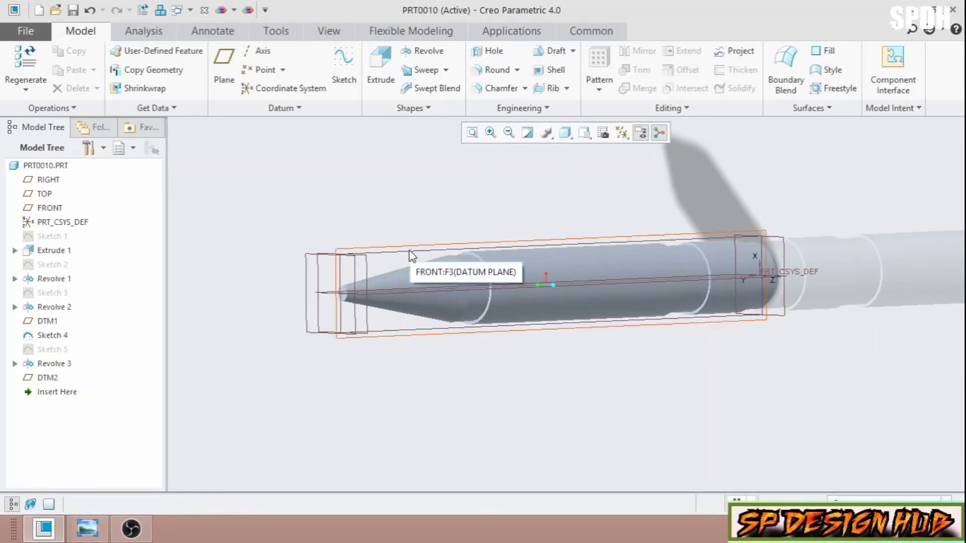
left_click(410, 250)
left_click(344, 68)
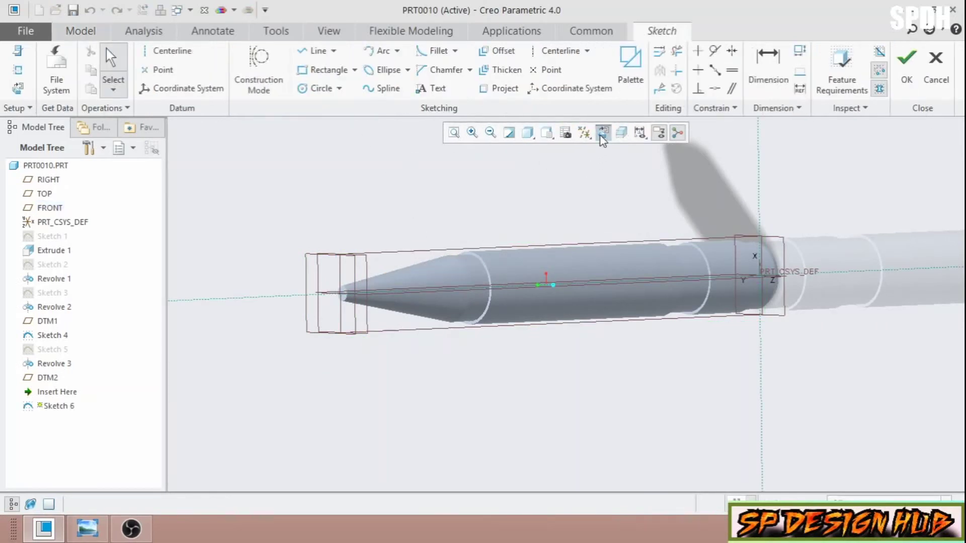
scroll(391, 304, "up", 5)
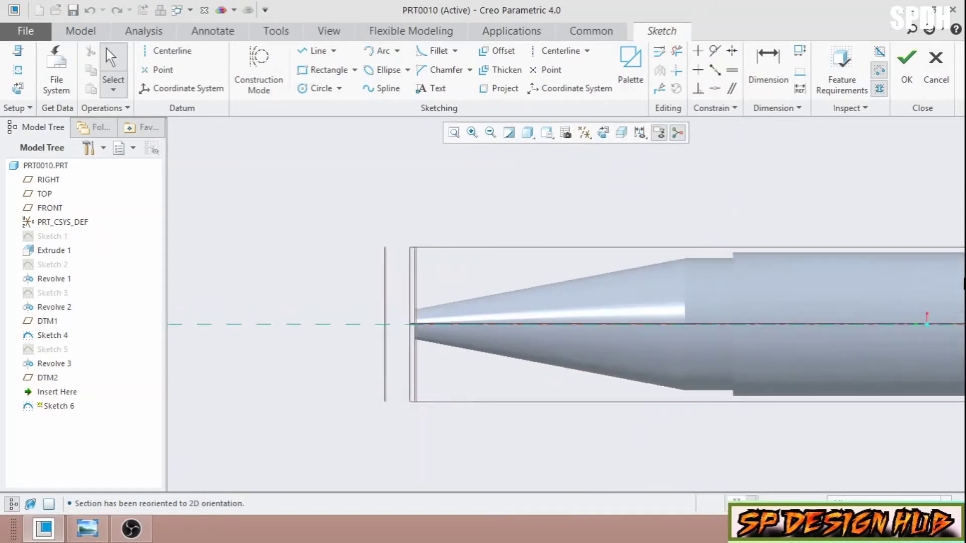
left_click(18, 70)
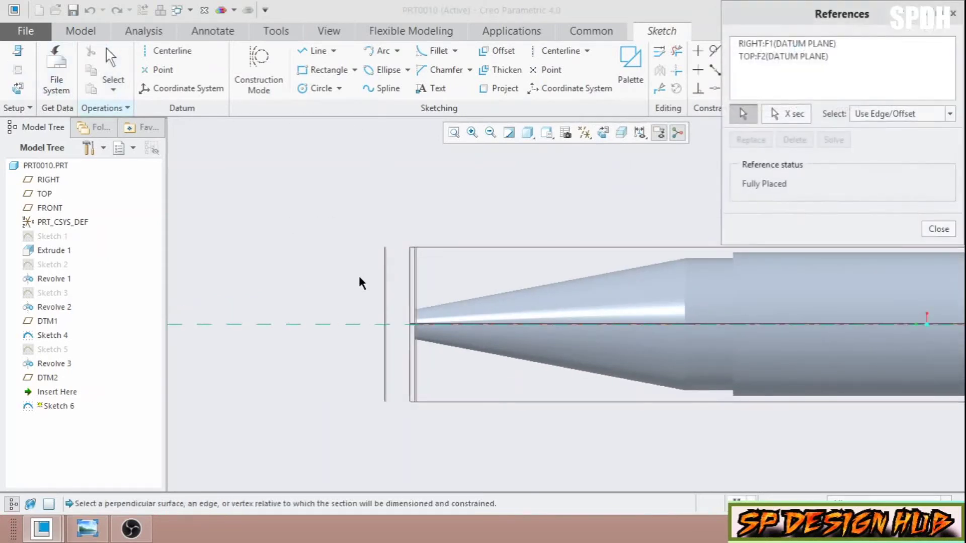
left_click(387, 318)
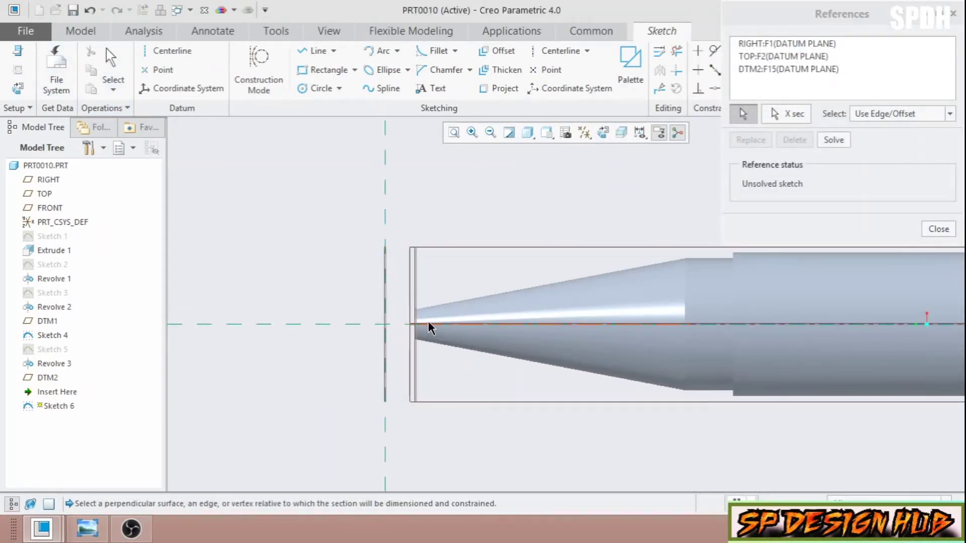
left_click(427, 322)
Add datum plane DTM1 and the cone's upper slanted outline as further sketch references and solve them
scroll(418, 316, "up", 2)
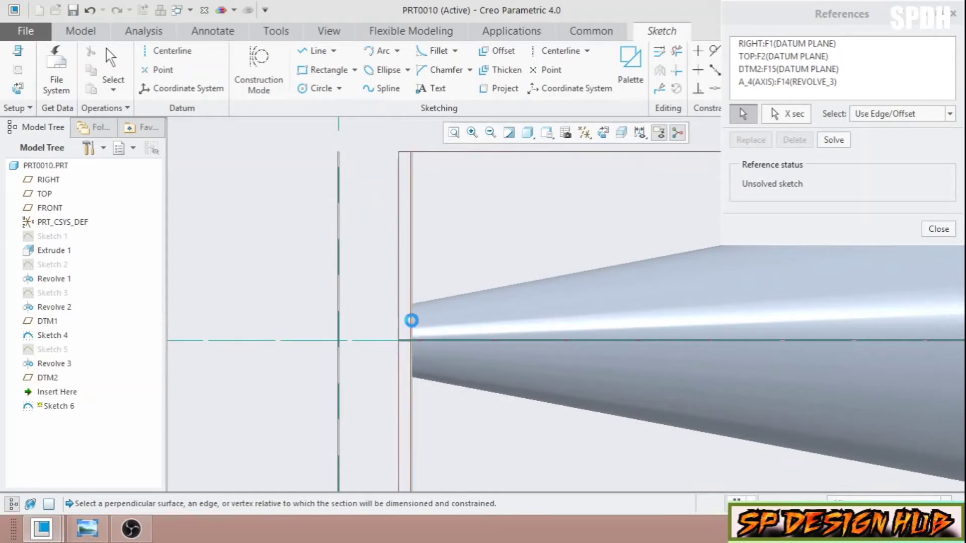
left_click(411, 320)
left_click(418, 305)
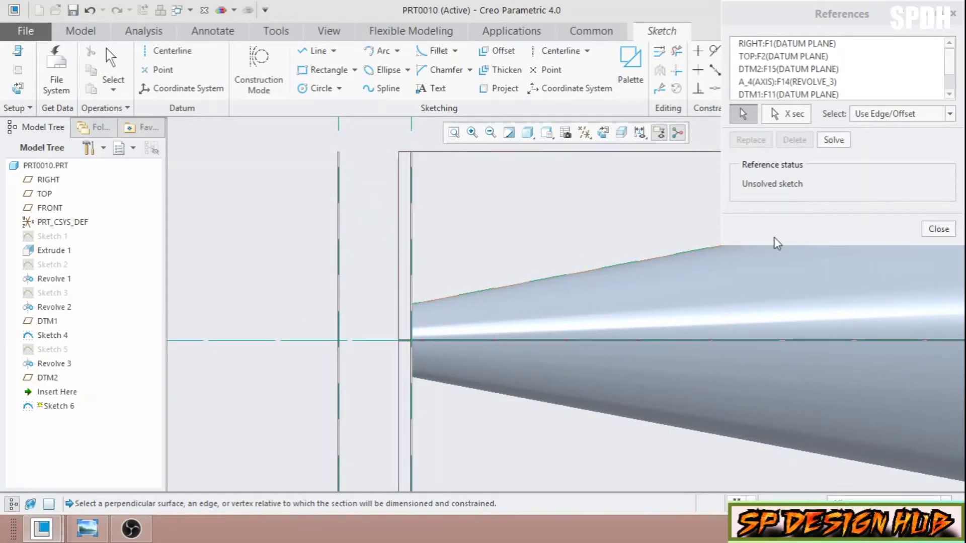
left_click(835, 140)
left_click(926, 229)
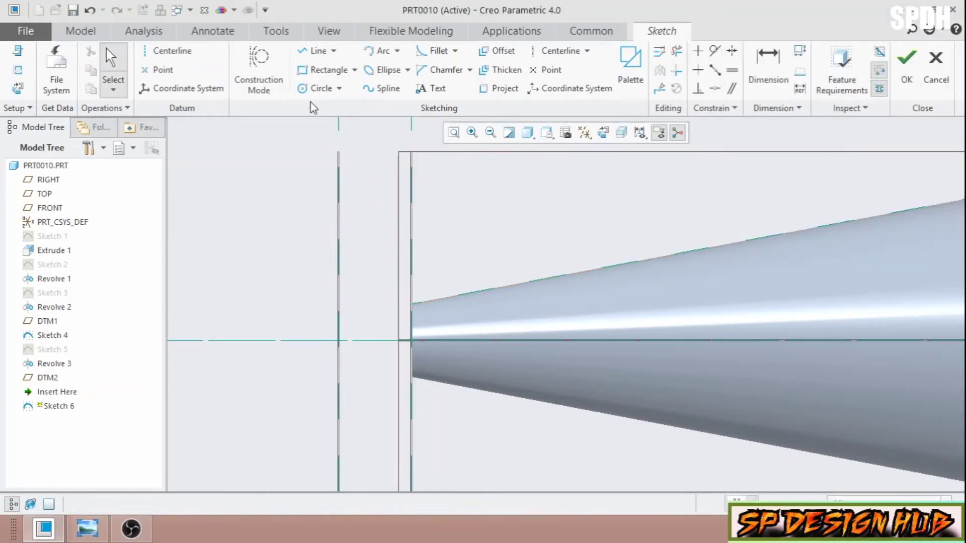
Sketch a closed triangle from the axis at DTM2 to the cone's upper corner at DTM1 and back along the axis, and finish the sketch
left_click(313, 51)
left_click(338, 340)
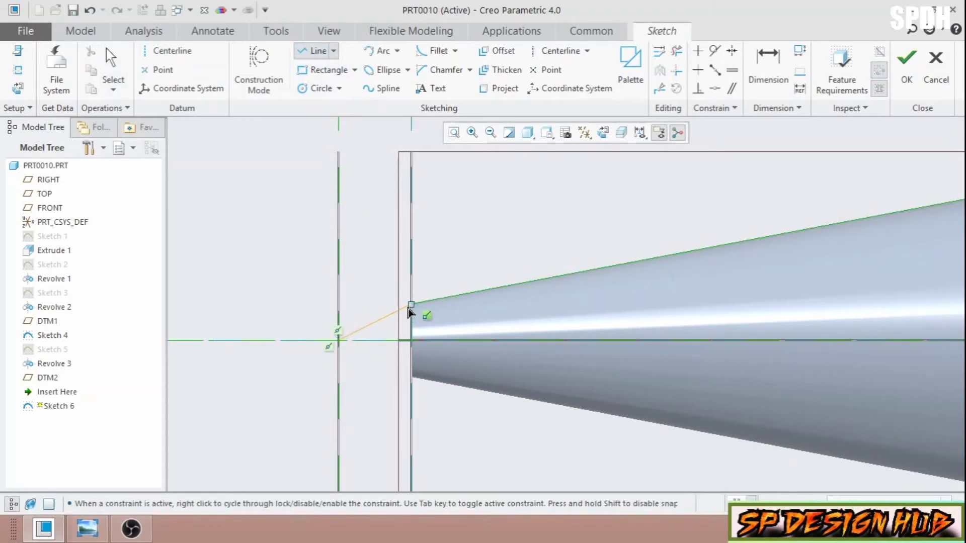
left_click(411, 305)
left_click(411, 340)
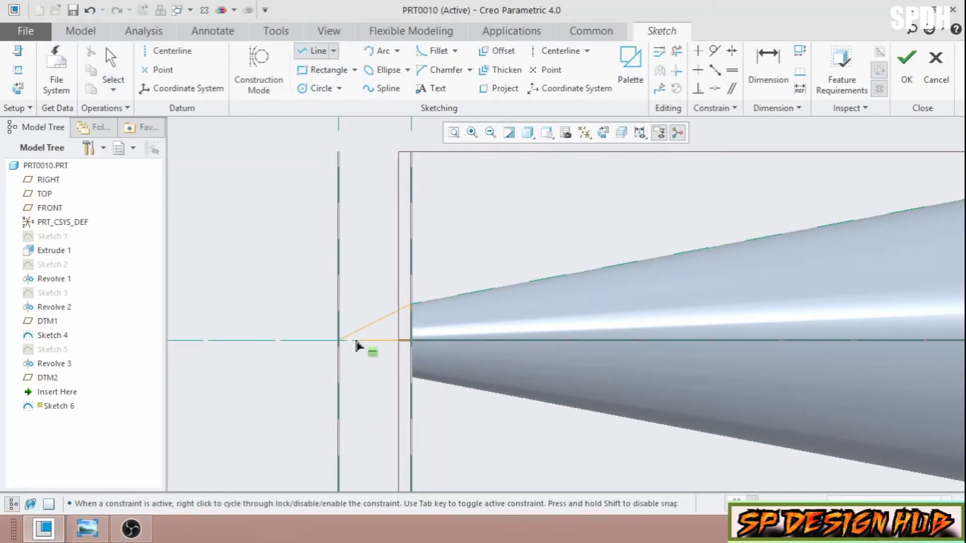
left_click(339, 340)
middle_click(298, 271)
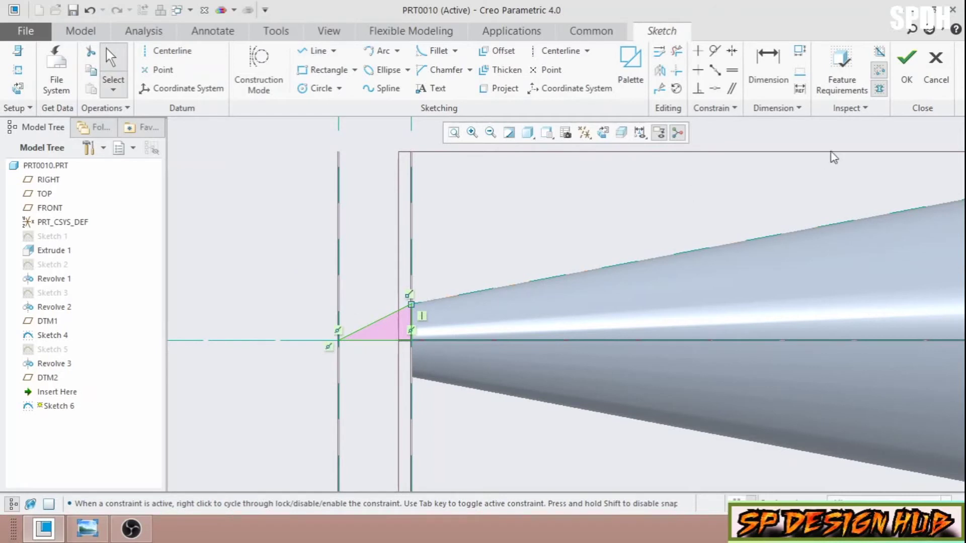
left_click(907, 66)
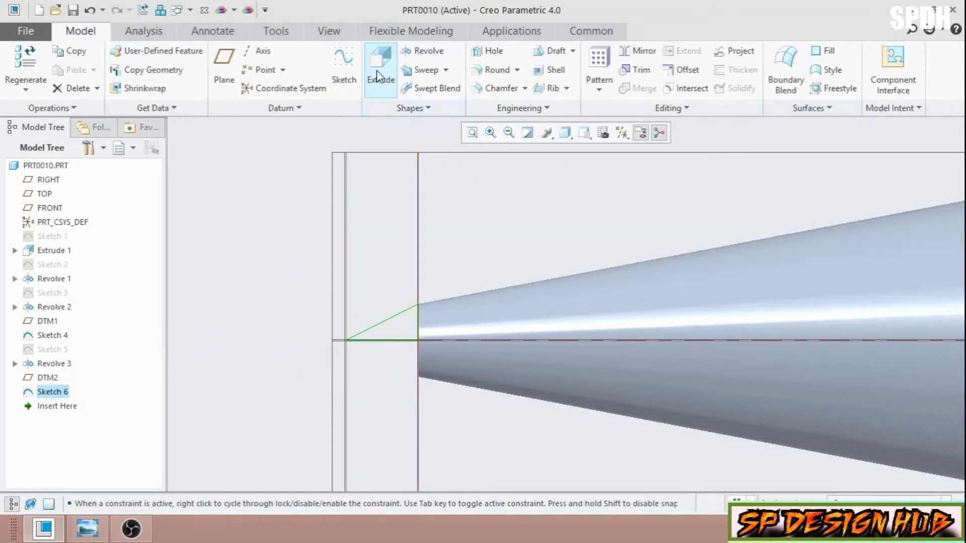
Revolve the triangular profile 360° about the punch's central axis to form the conical point
left_click(422, 51)
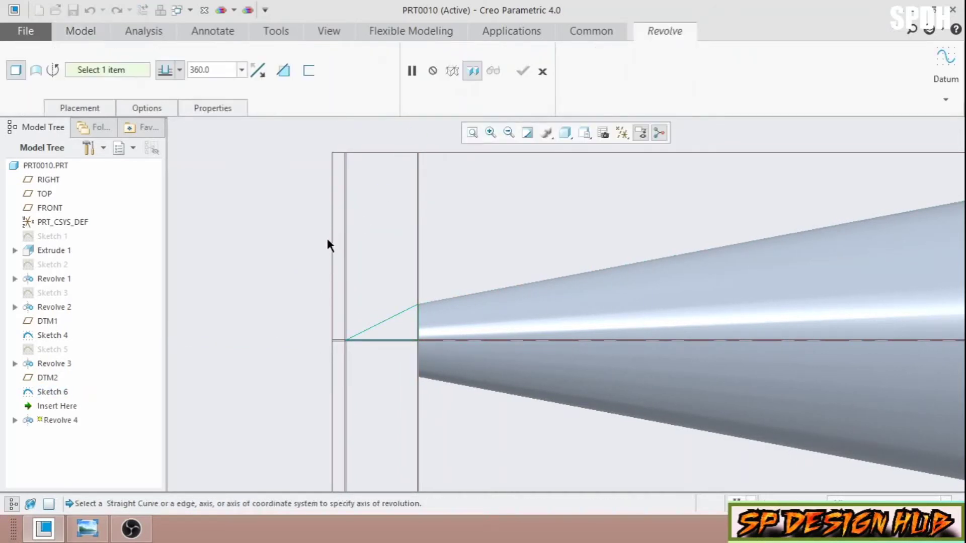
left_click(529, 341)
left_click(523, 72)
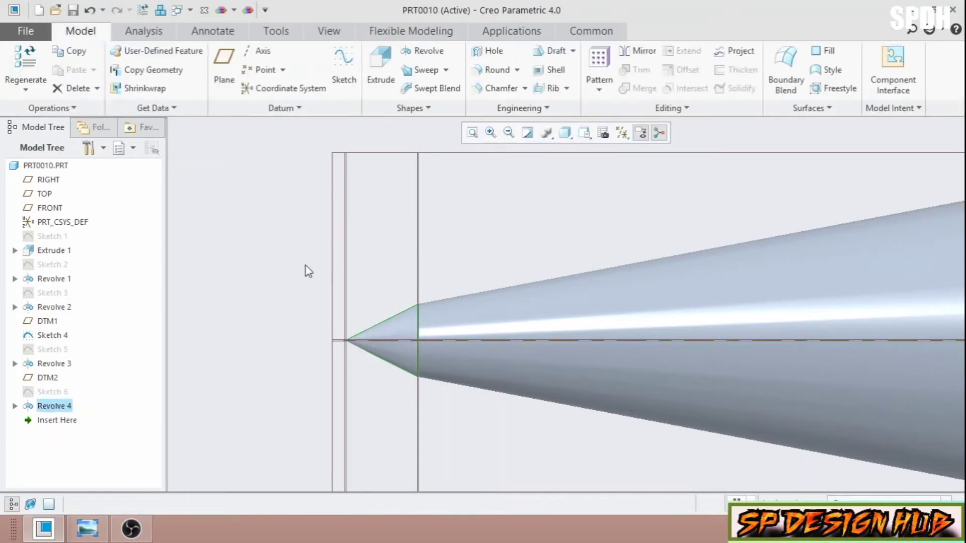
scroll(304, 269, "down", 5)
middle_click_drag(443, 333, 466, 399)
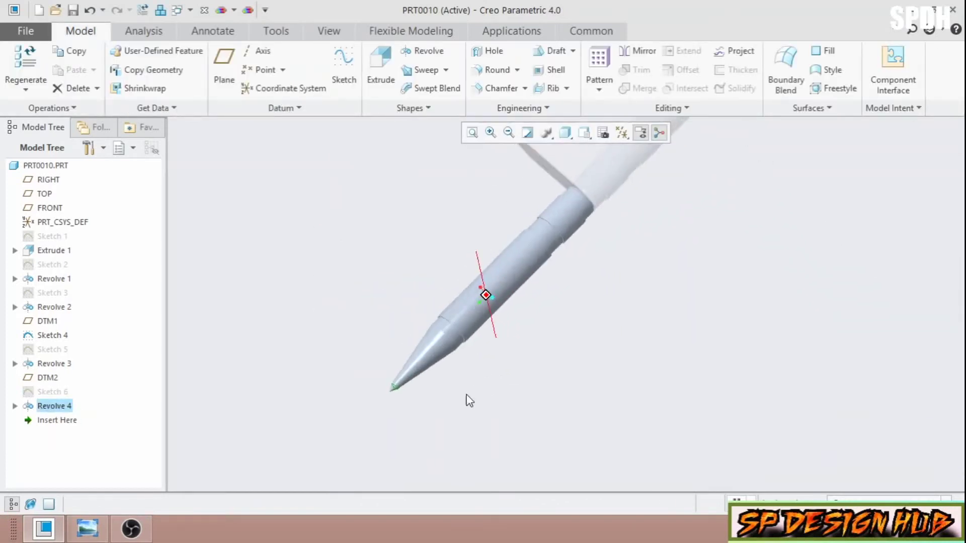
scroll(418, 393, "up", 3)
Set the model's display style to Shading and clear the selection
left_click(329, 31)
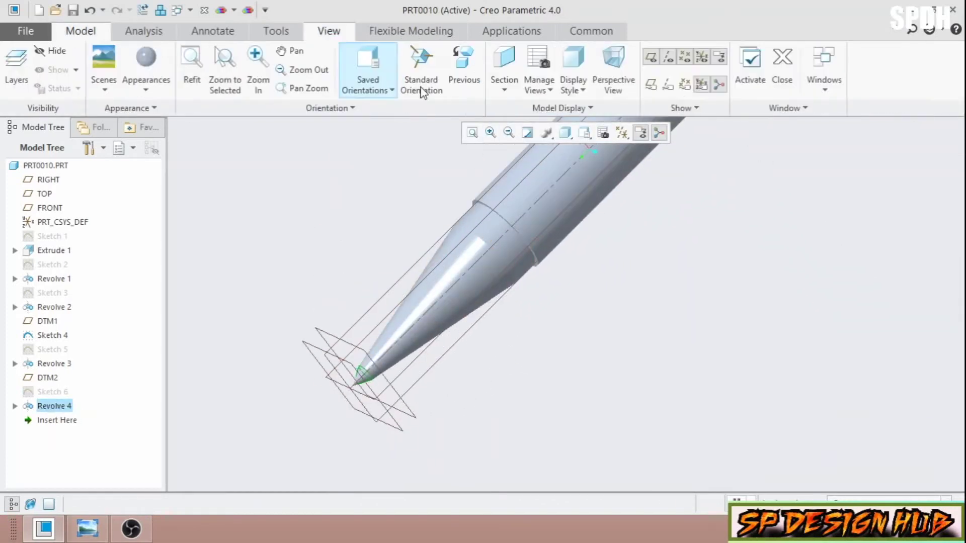
left_click(574, 85)
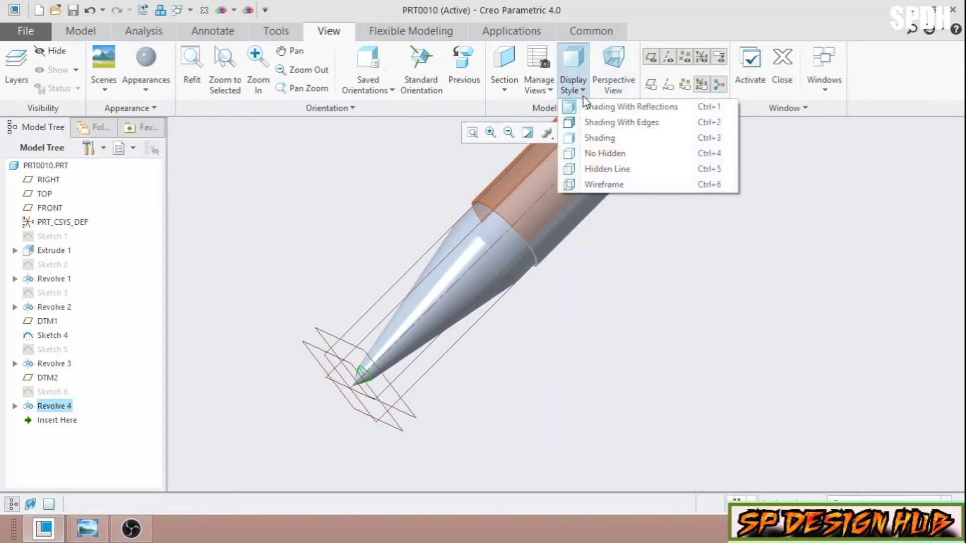
left_click(599, 137)
left_click(323, 243)
scroll(479, 313, "down", 2)
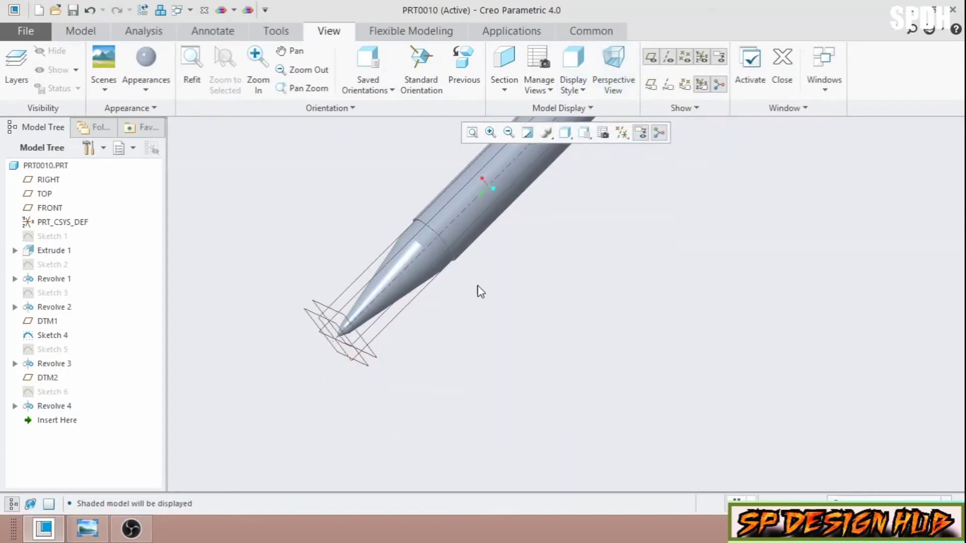
Inspect the whole punch body and check the diamond knurl bands in the center punch reference drawing
left_click(74, 33)
middle_click_drag(539, 403, 537, 344)
scroll(435, 369, "down", 3)
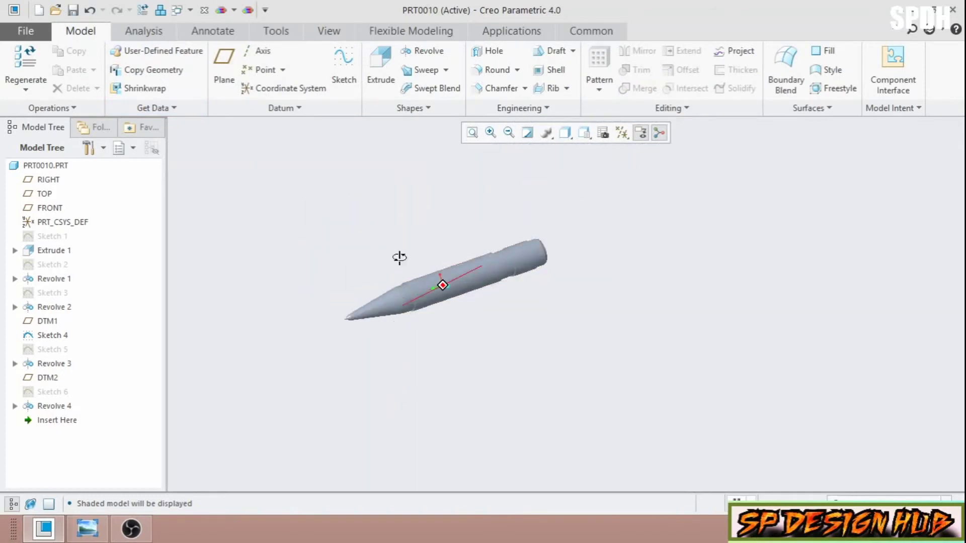
middle_click_drag(399, 258, 418, 302)
scroll(416, 325, "up", 4)
scroll(421, 371, "down", 3)
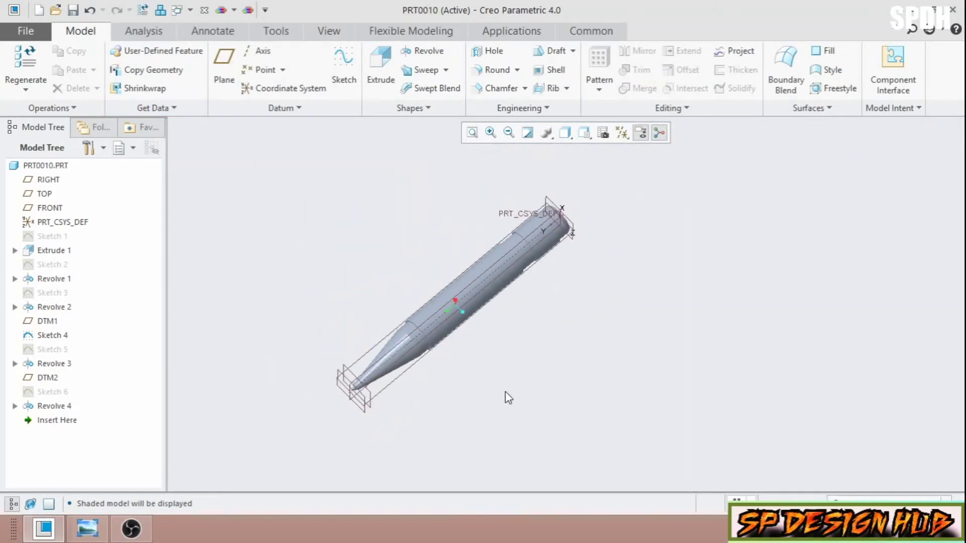
left_click(88, 528)
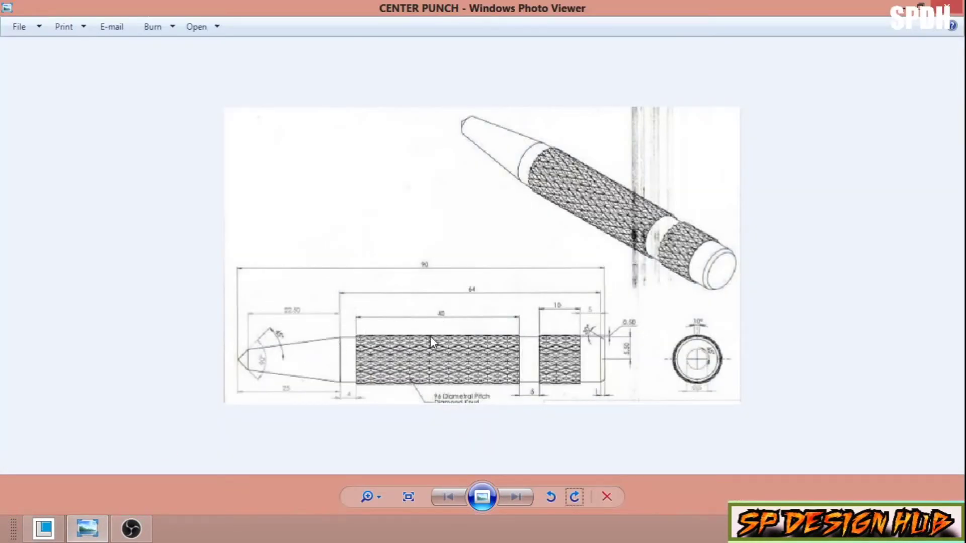
left_click(84, 519)
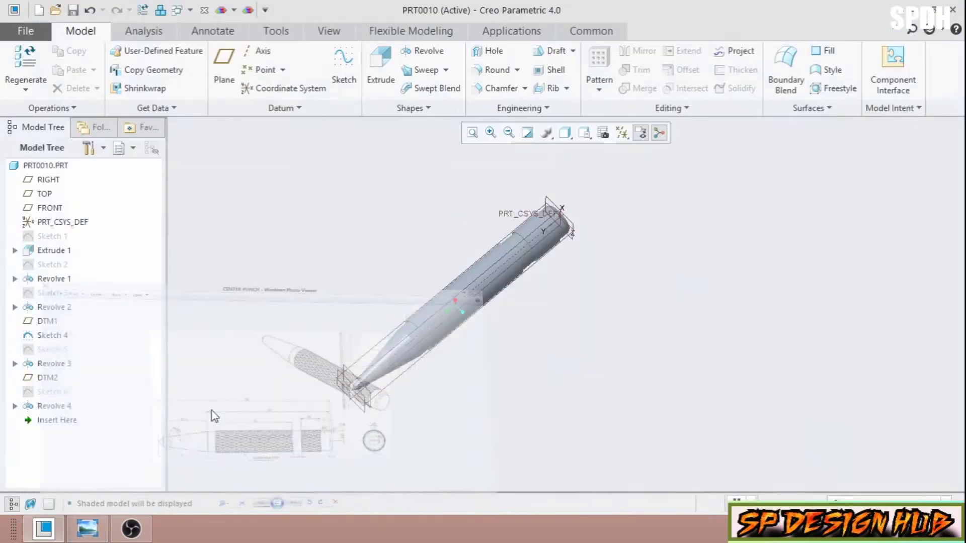
Start a sketch on the RIGHT plane and add the silhouette edge of the short raised band near the chamfered end as a reference
middle_click_drag(213, 412, 520, 288)
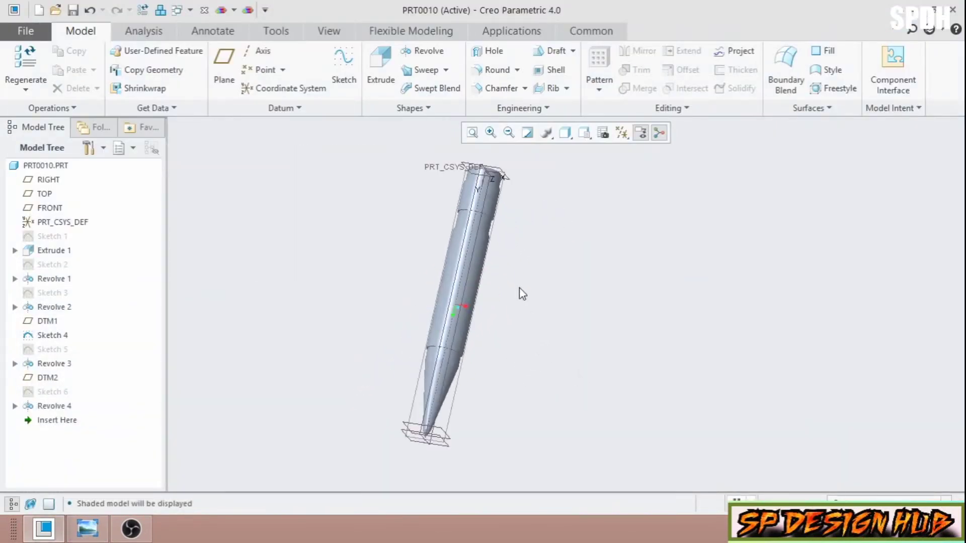
scroll(493, 212, "up", 4)
left_click(481, 208)
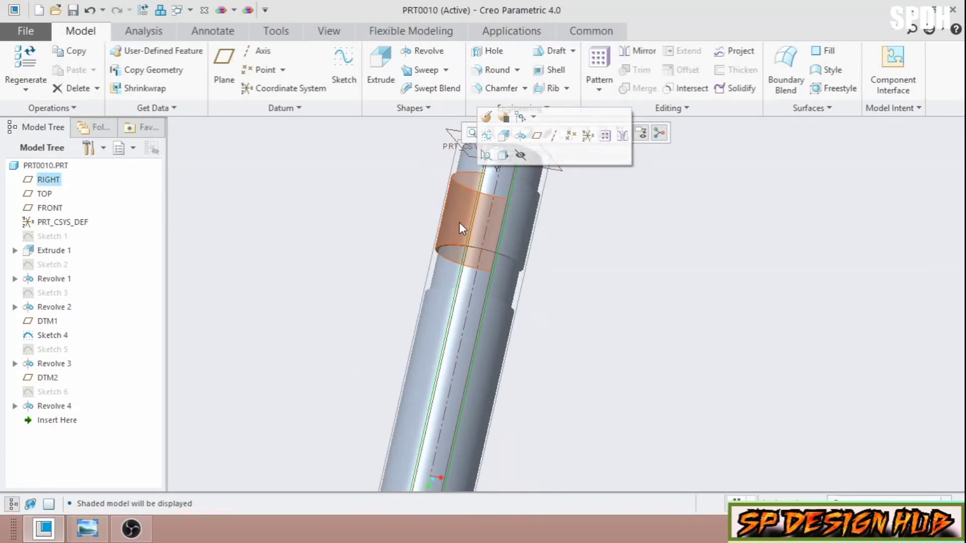
left_click(351, 98)
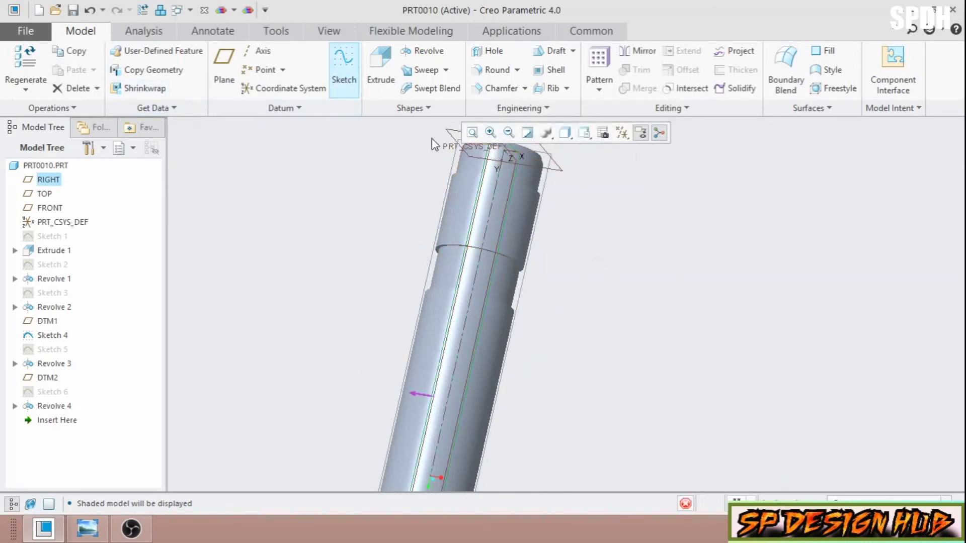
left_click(601, 134)
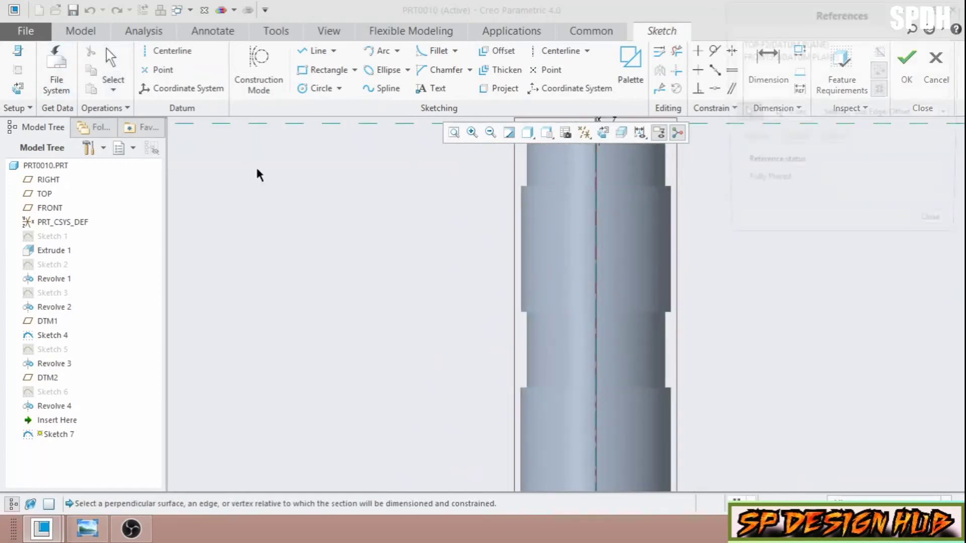
left_click(520, 227)
left_click(834, 140)
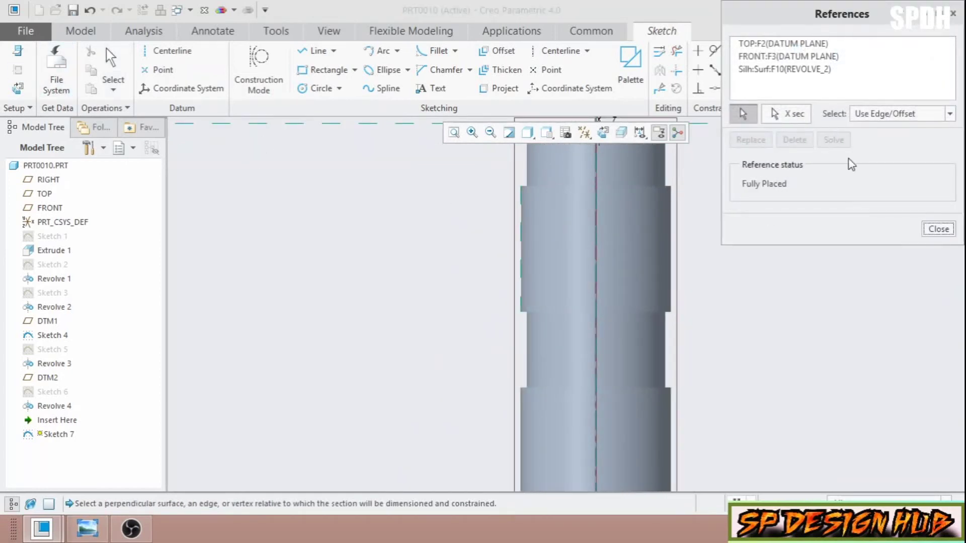
left_click(938, 229)
Draw a vertical line along the full length of the short raised band's silhouette edge
left_click(313, 52)
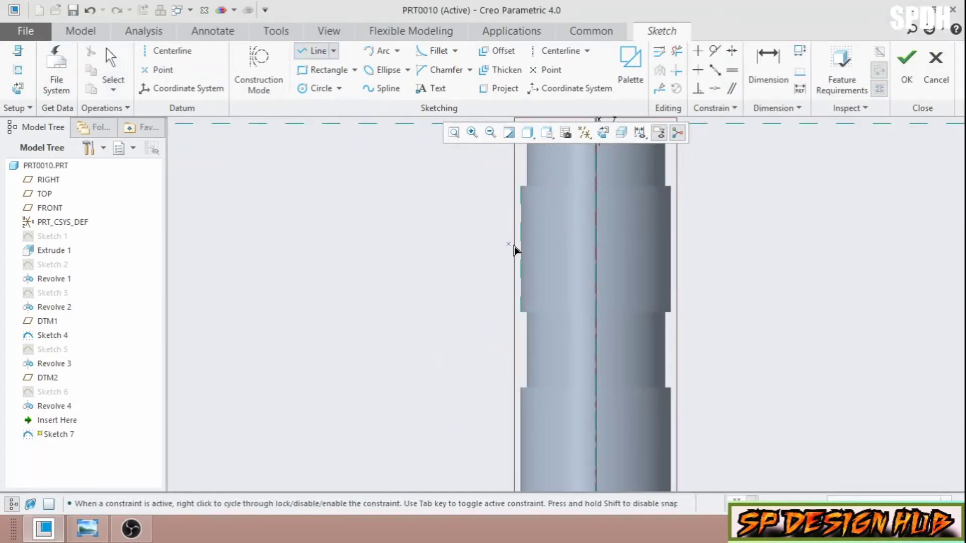
left_click(521, 310)
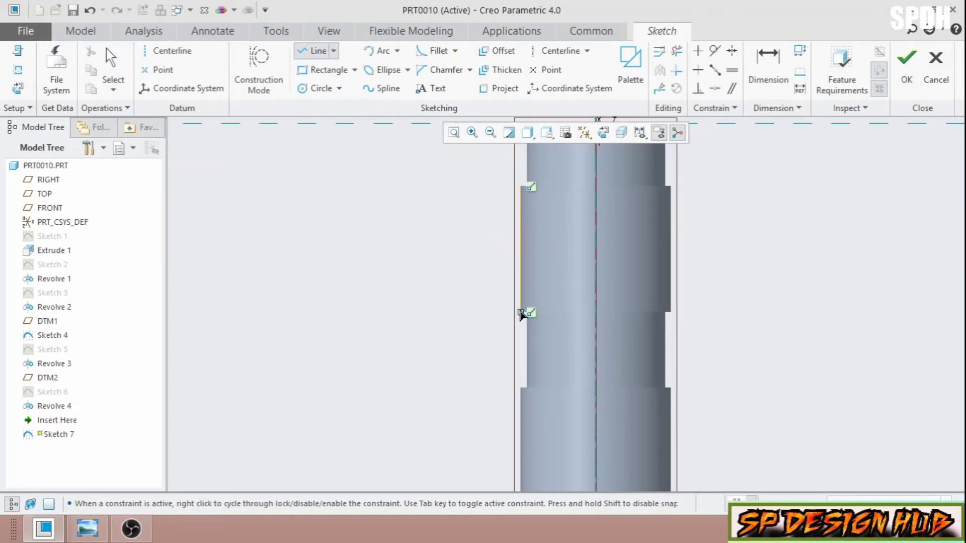
middle_click(443, 262)
scroll(332, 277, "down", 3)
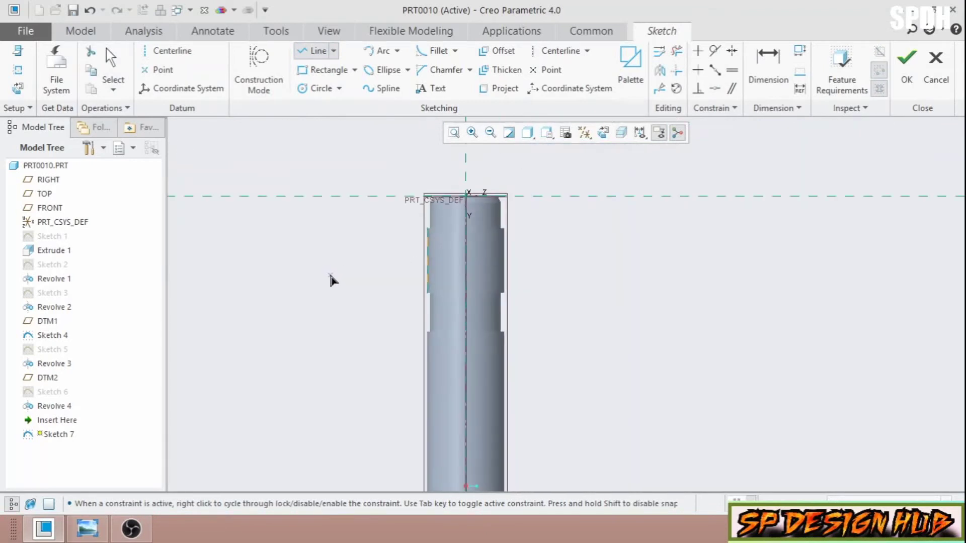
middle_click(332, 315)
scroll(332, 314, "up", 1)
Add a vertical centerline along the punch's central axis and finish the sketch
left_click(564, 50)
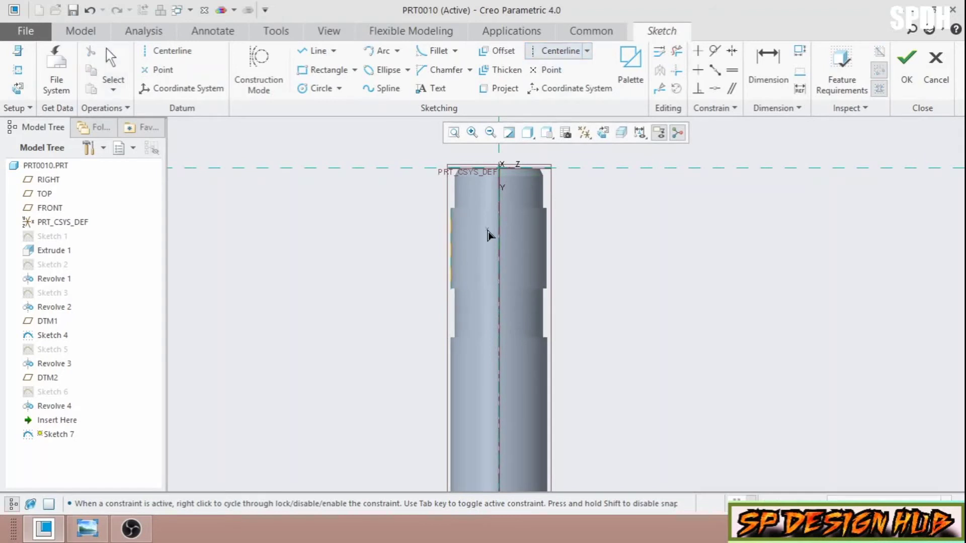
left_click(497, 222)
left_click(499, 249)
middle_click(685, 218)
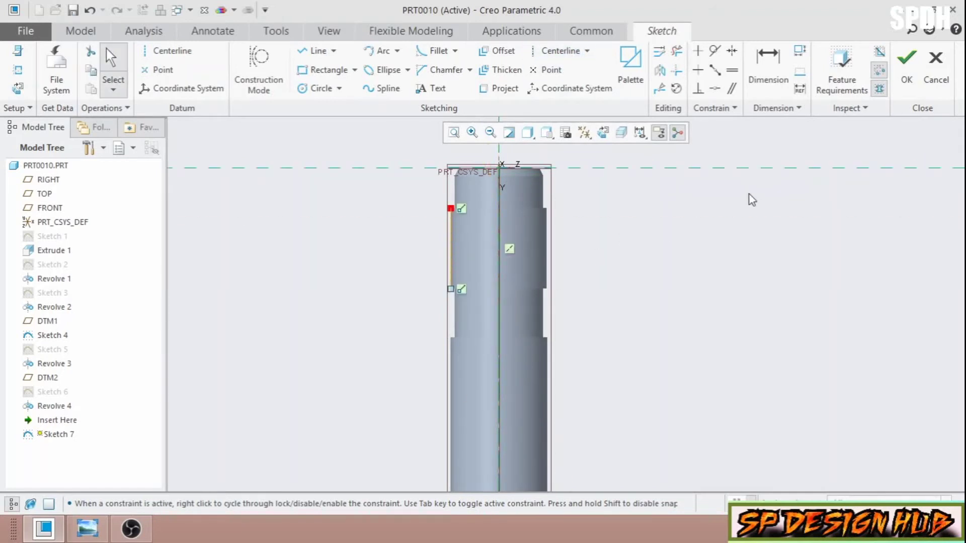
left_click(906, 92)
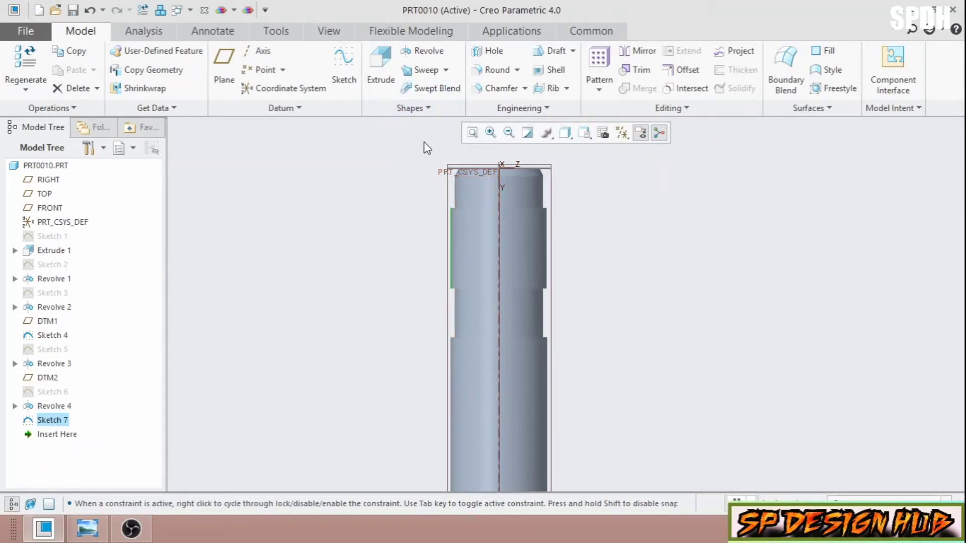
Start a helical sweep using the band-edge sketch as its profile and open its cross-section for sketching
left_click(446, 70)
left_click(439, 99)
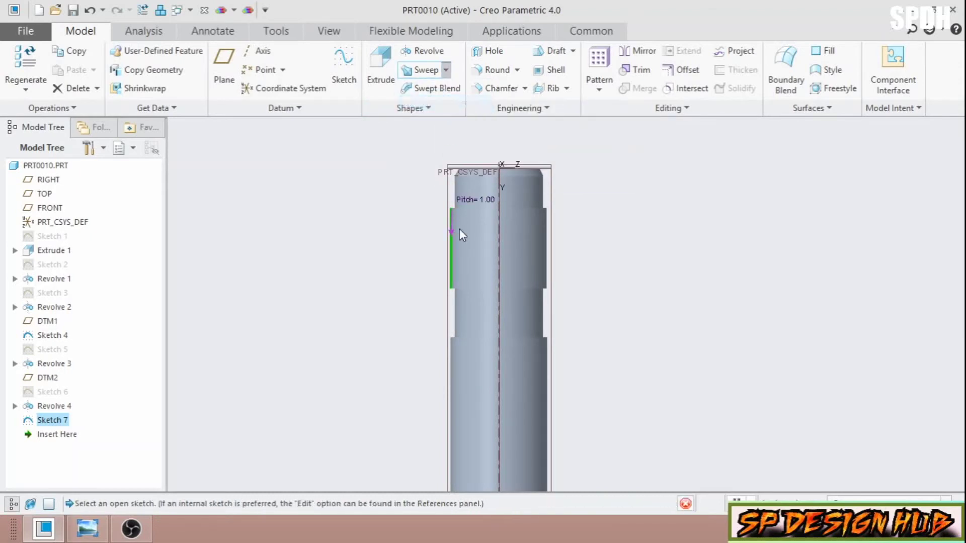
scroll(452, 214, "up", 3)
scroll(340, 240, "down", 2)
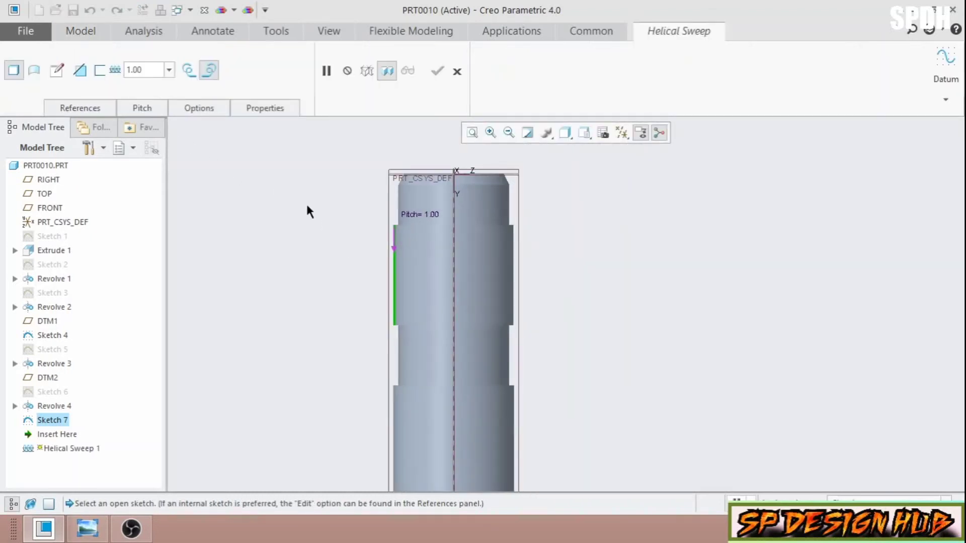
left_click(58, 71)
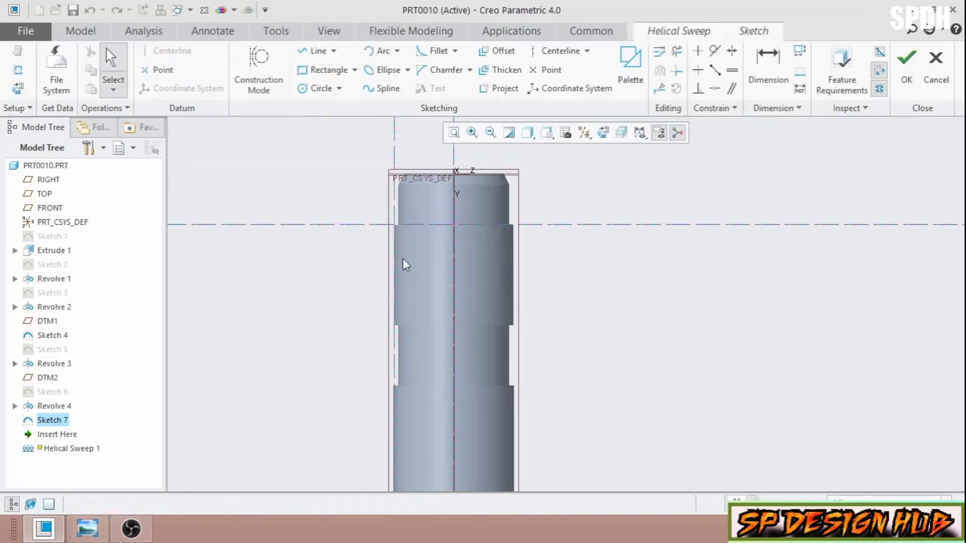
Sketch a closed triangular section about 2.3 mm wide along the band's edge, starting at the helix start point and pointing into the body
left_click(317, 51)
scroll(400, 230, "up", 4)
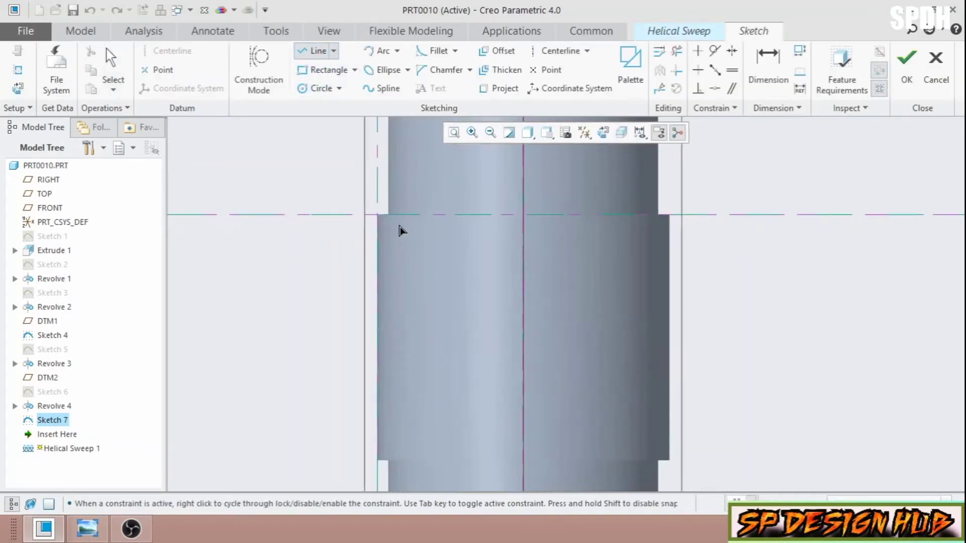
left_click(377, 215)
left_click(419, 244)
left_click(377, 272)
left_click(377, 216)
middle_click(304, 258)
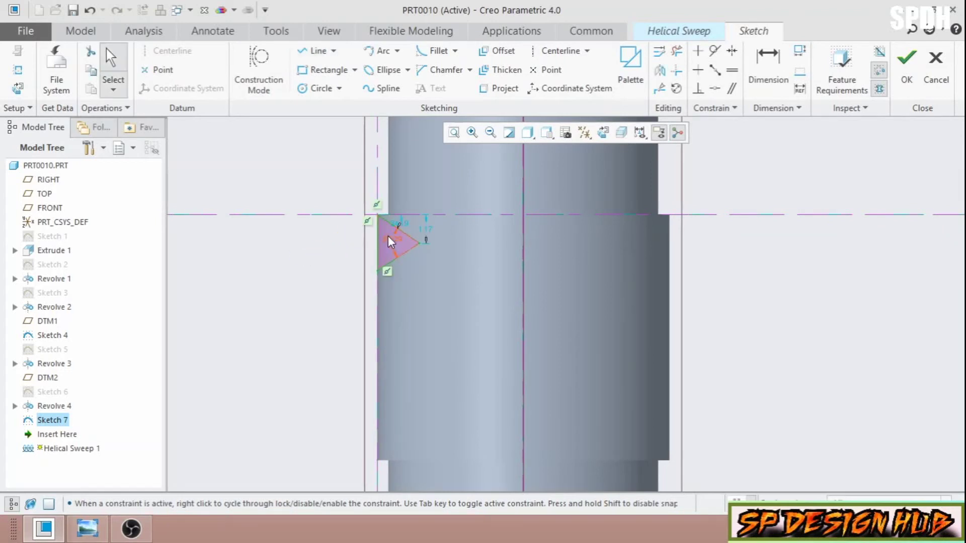
Dimension the triangle's vertical side on the band's edge and set it to 0.5 mm
left_click(768, 68)
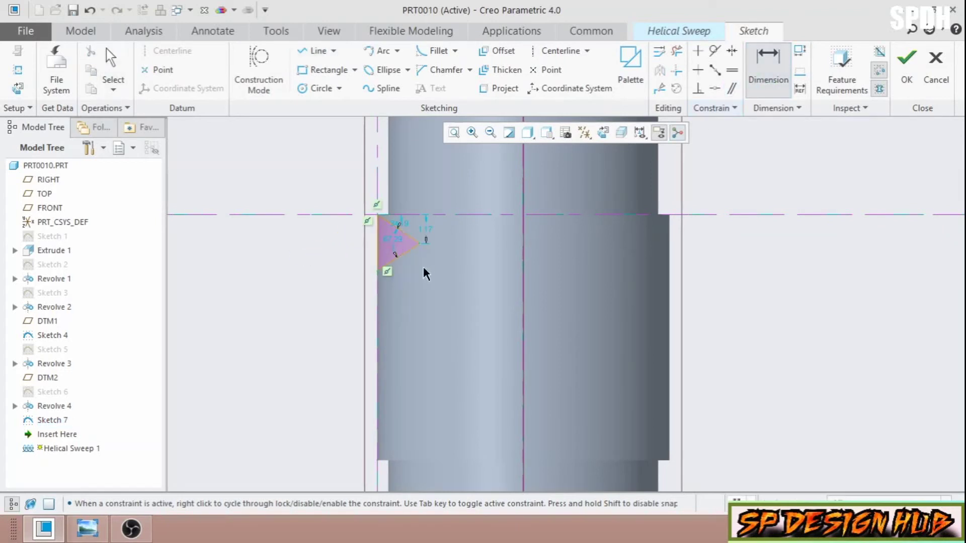
left_click(378, 270)
left_click(371, 220)
middle_click(311, 251)
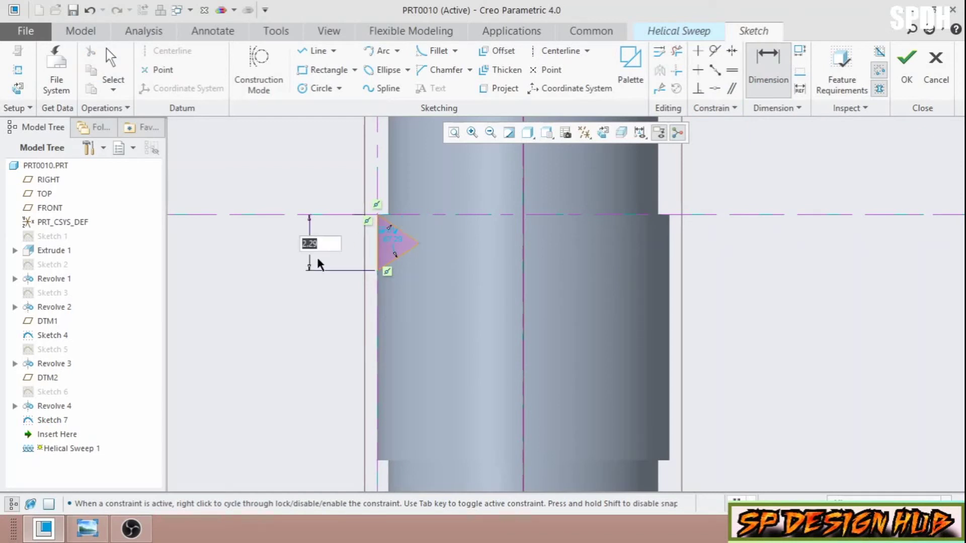
type("0.5")
key("Return")
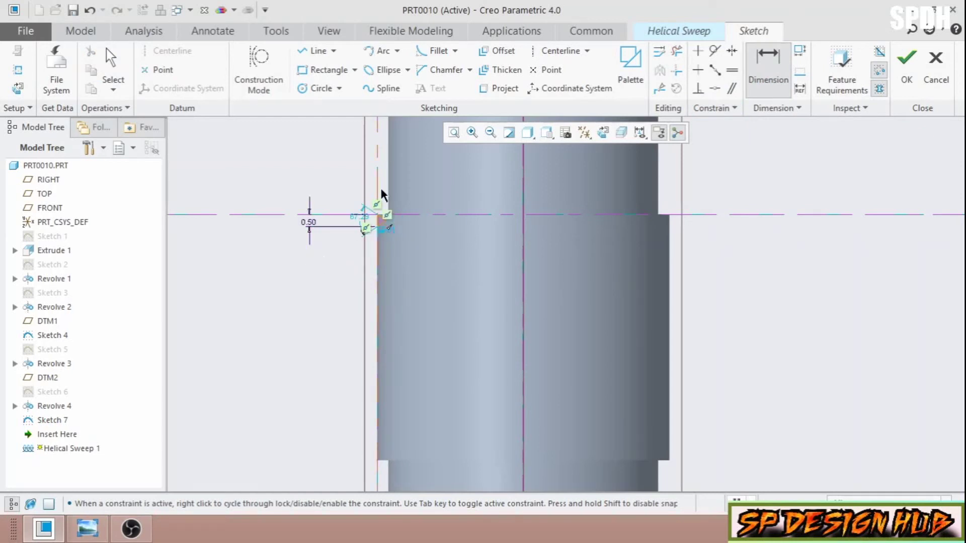
Constrain all three sides of the triangular section to equal length and finish the section sketch
scroll(382, 206, "down", 3)
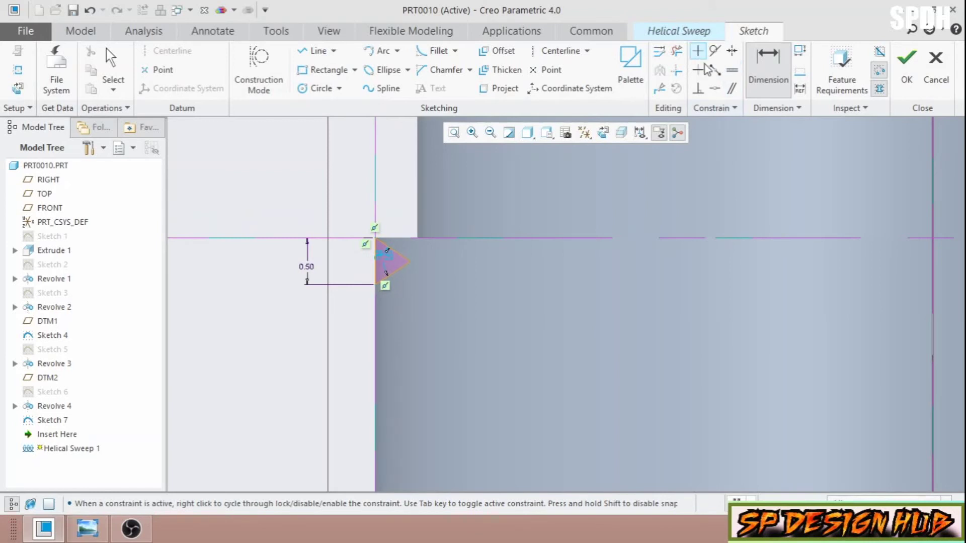
left_click(733, 71)
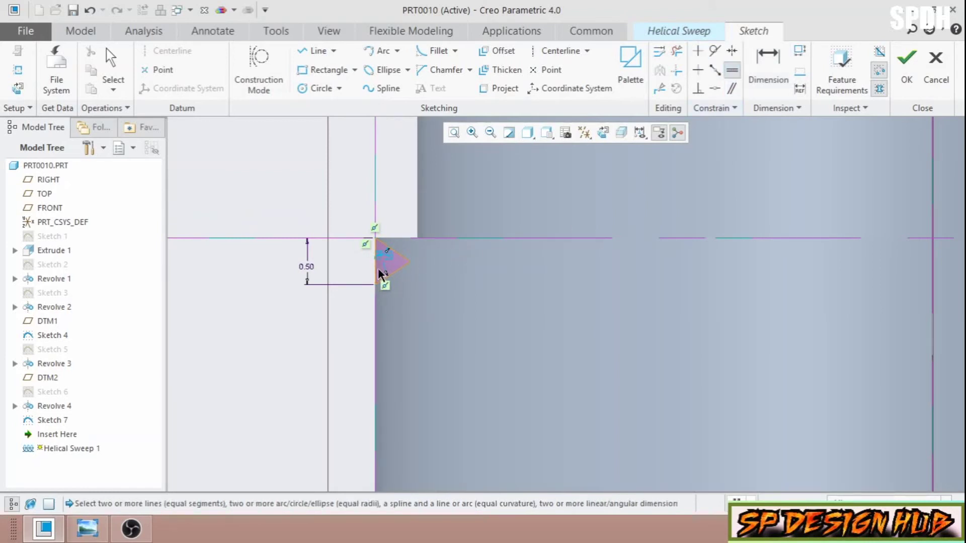
left_click(381, 273)
left_click(395, 272)
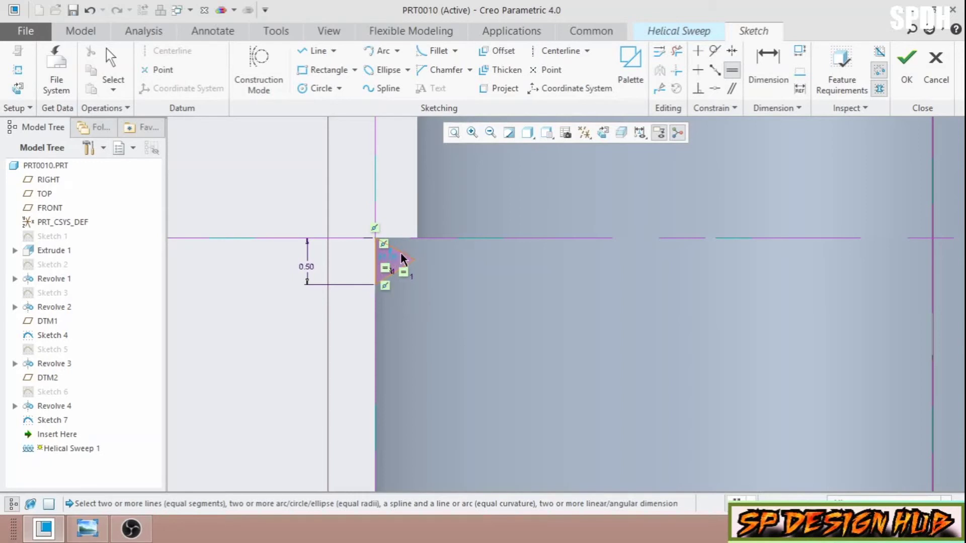
left_click(907, 65)
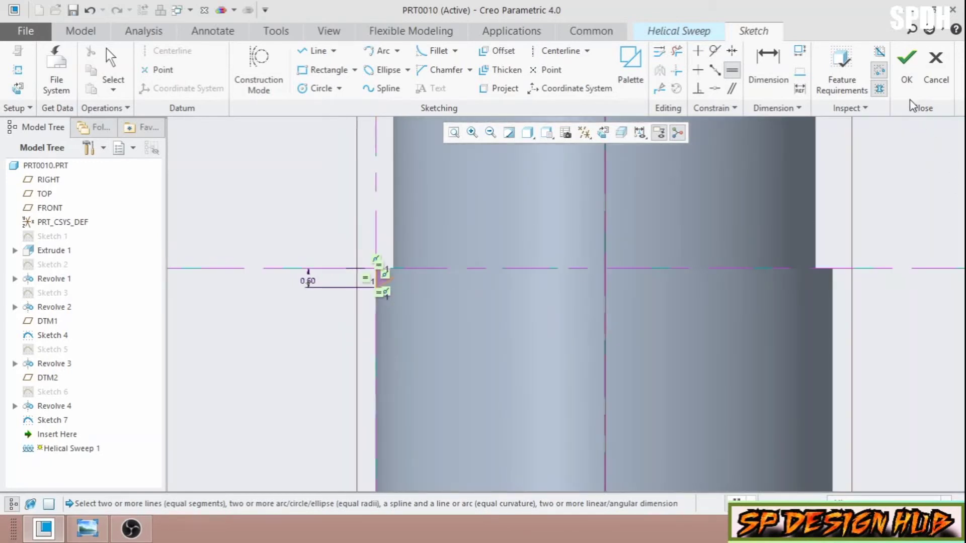
scroll(412, 272, "up", 6)
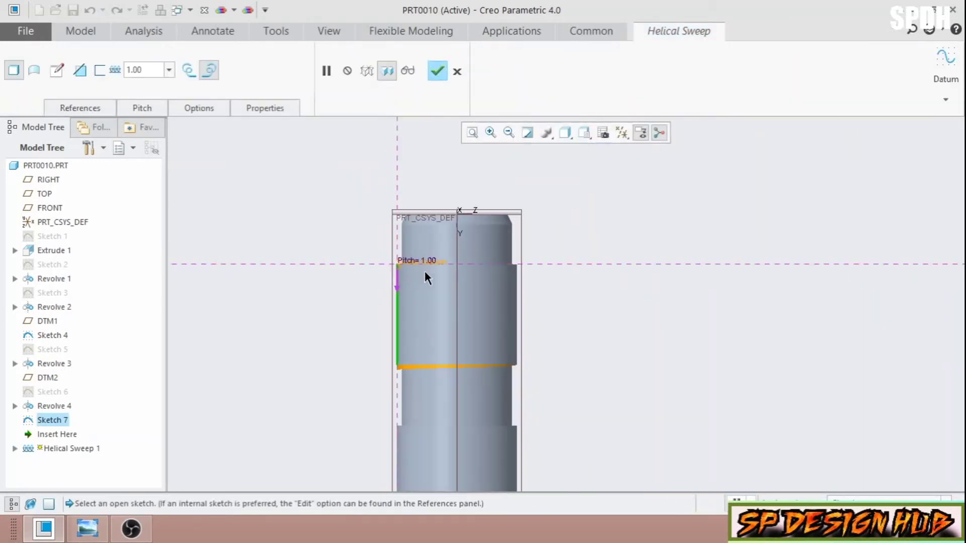
Set the helical sweep to remove material with a pitch of 96, check the knurl note in the reference drawing, and complete the feature
left_click(80, 70)
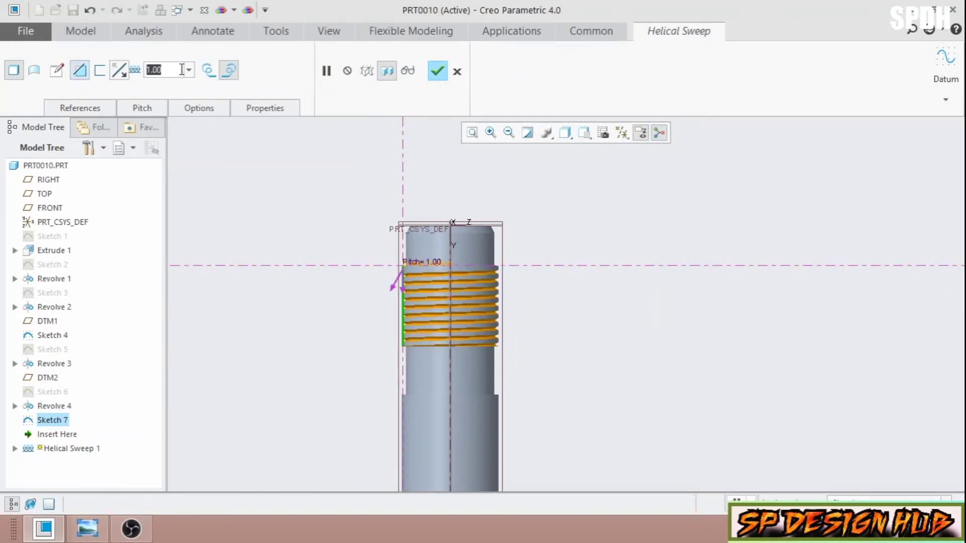
type("96")
key("Return")
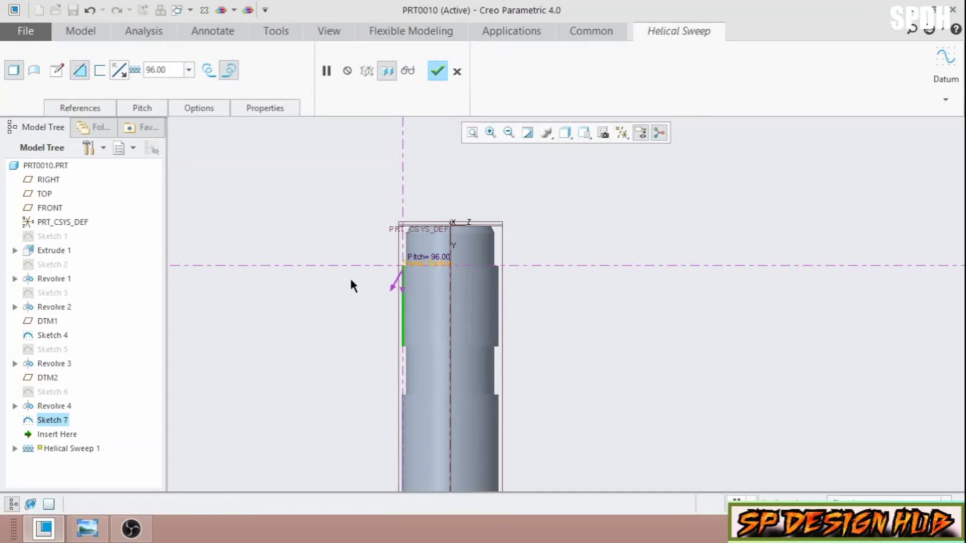
mouse_move(563, 322)
middle_mouse_down()
mouse_move(664, 317)
mouse_move(556, 322)
middle_mouse_up()
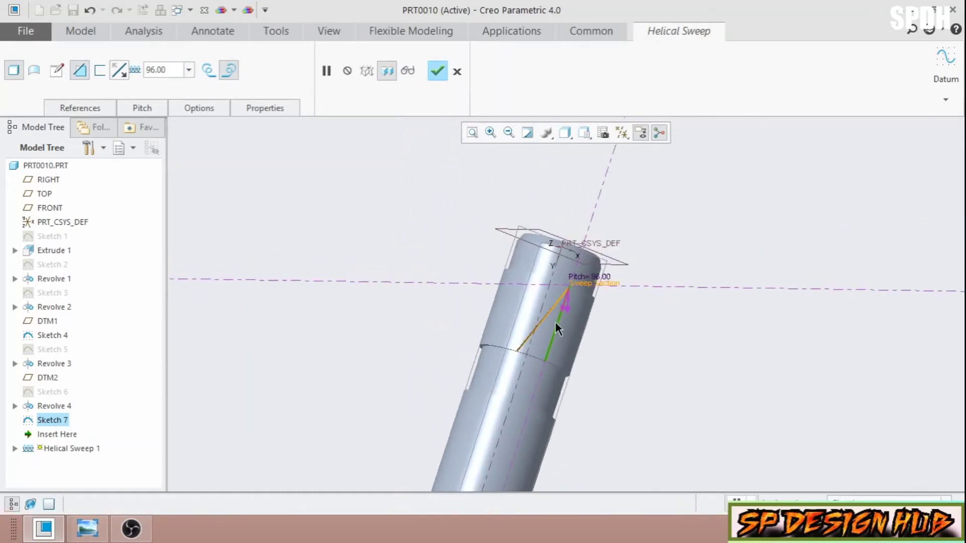
scroll(556, 322, "down", 5)
scroll(519, 290, "up", 3)
left_click(87, 528)
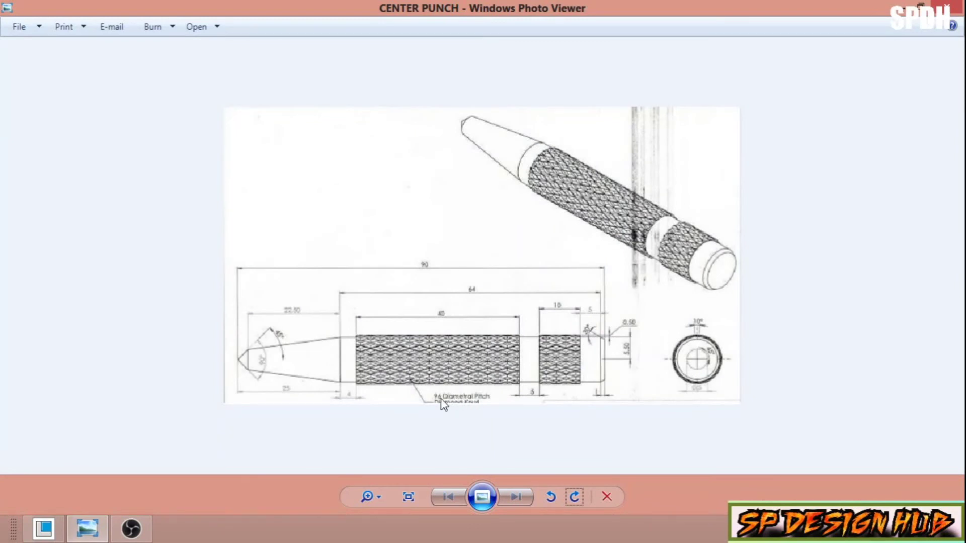
left_click(88, 526)
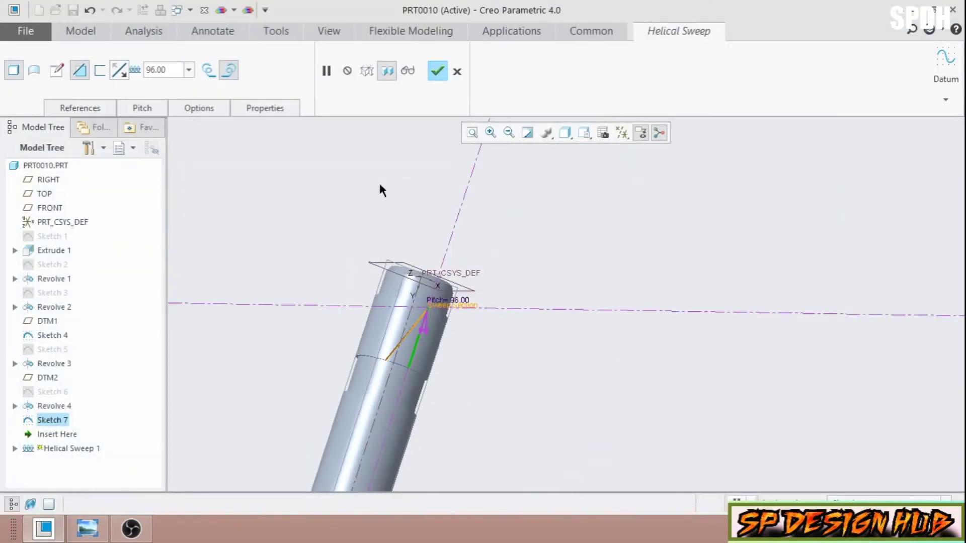
left_click(437, 72)
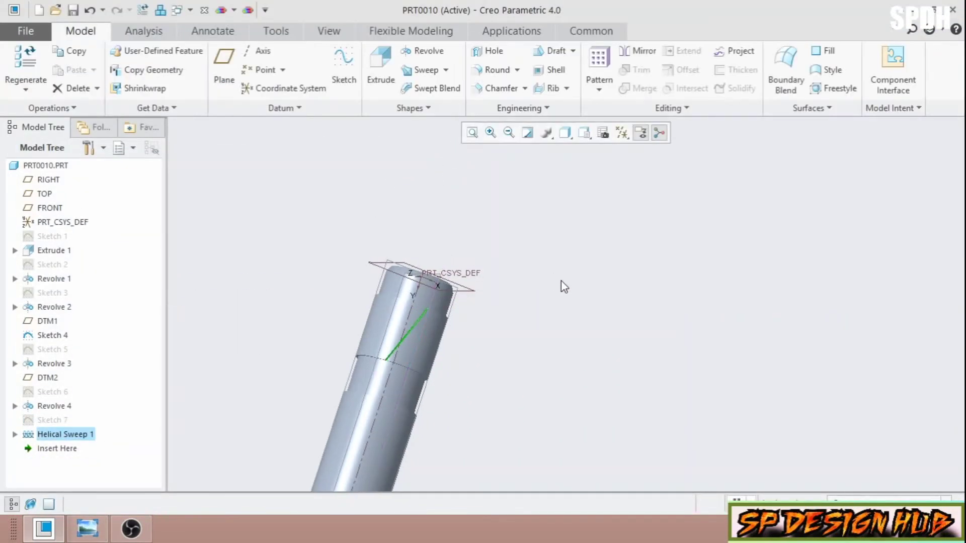
Try mirroring the helical sweep cut about the RIGHT plane, and undo the mirror
middle_click_drag(597, 317, 566, 308)
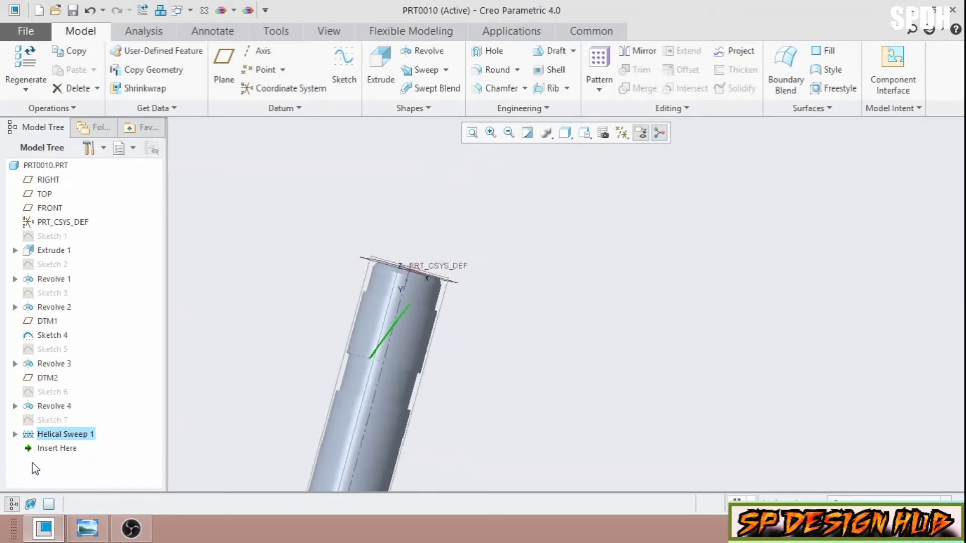
right_click(69, 436)
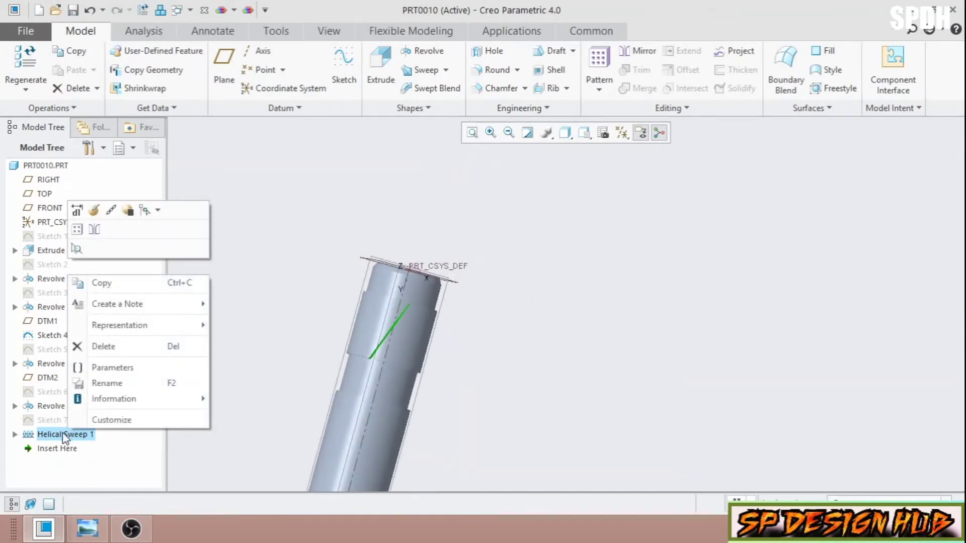
left_click(94, 229)
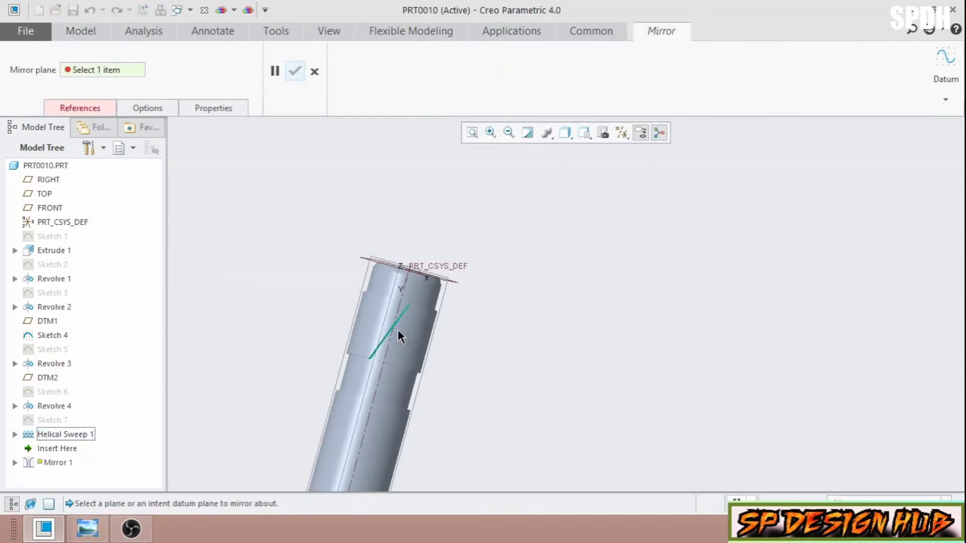
left_click(383, 322)
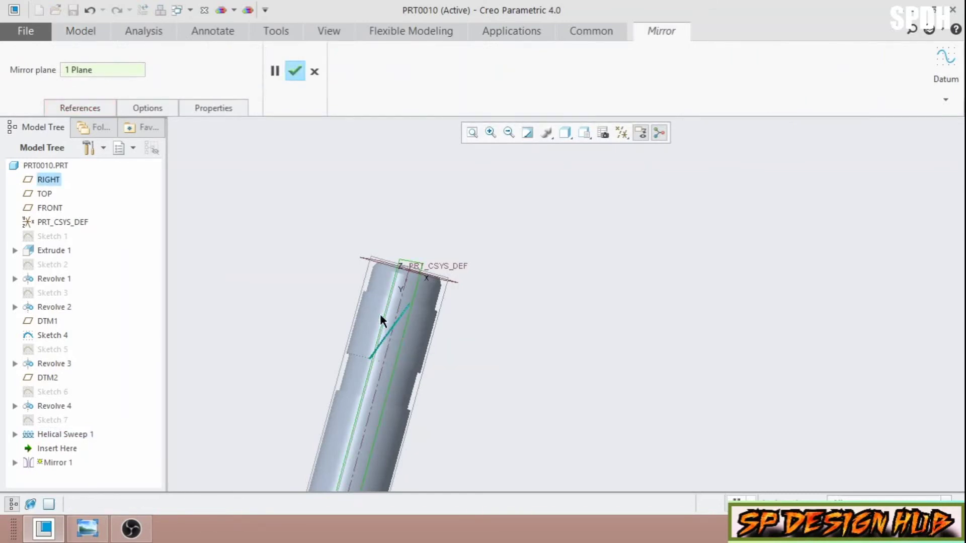
left_click(296, 79)
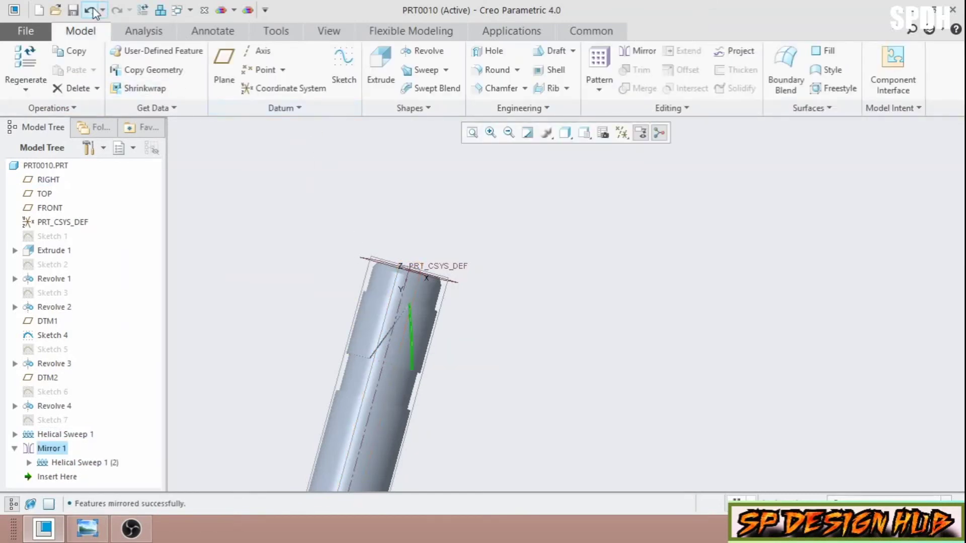
left_click(91, 10)
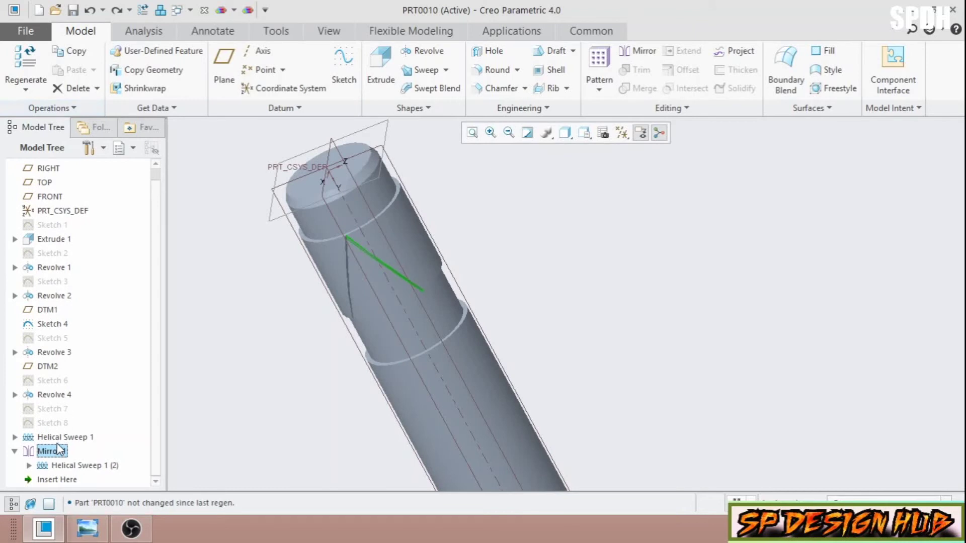
Start a geometry pattern of the helical sweep cut and its mirrored copy, as an axis pattern around the punch's central axis
left_click(71, 434, "ctrl")
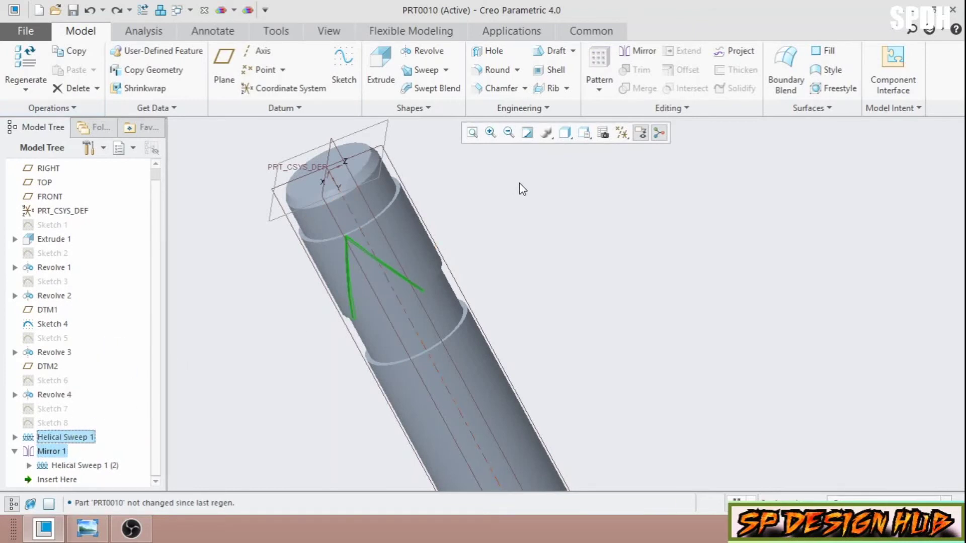
left_click(600, 88)
left_click(611, 123)
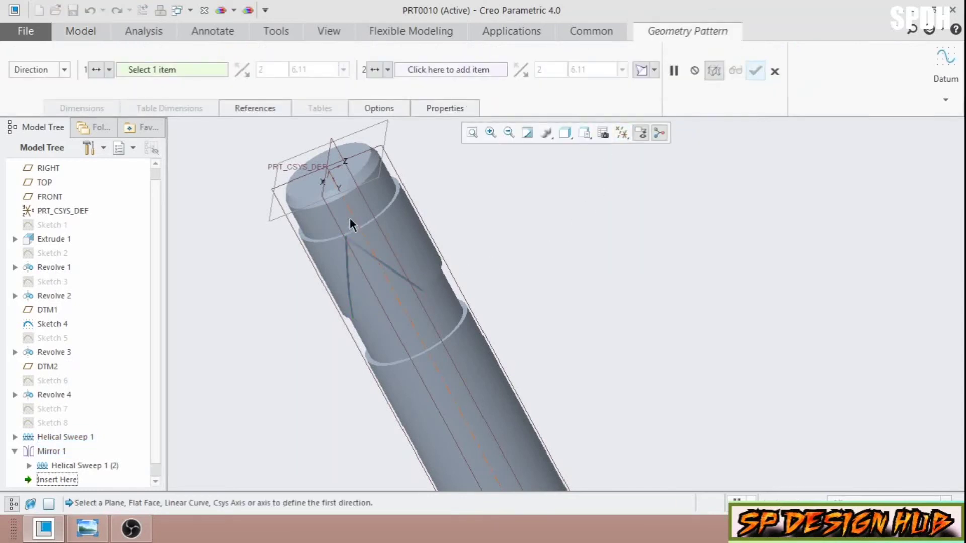
left_click(65, 69)
left_click(50, 109)
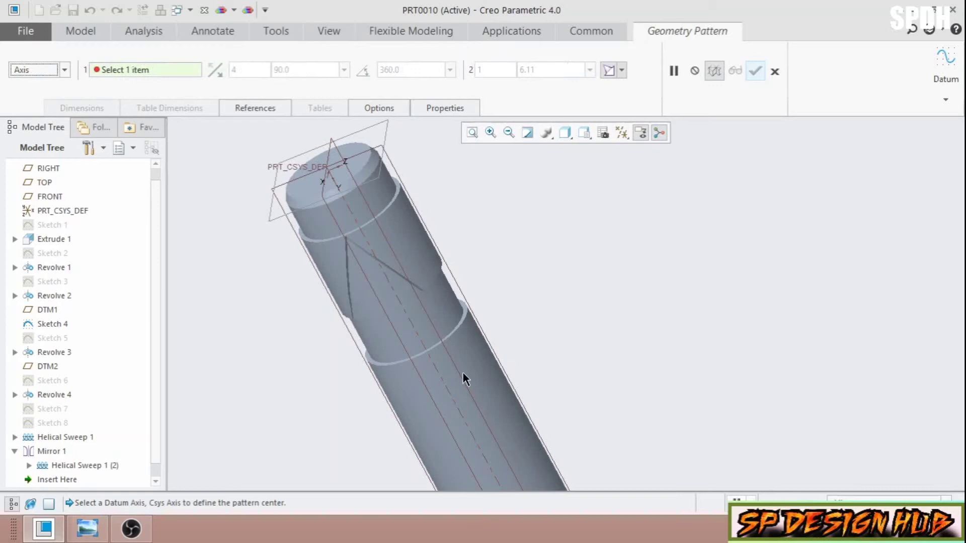
left_click(413, 331)
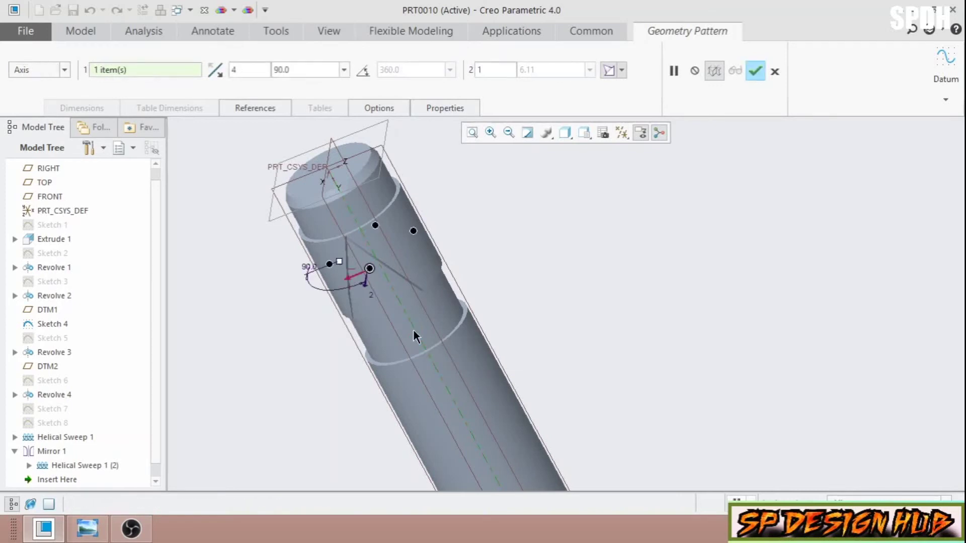
Set the axis pattern to 30 instances spread over 360° and complete it
double_click(243, 70)
type("30")
left_click(362, 70)
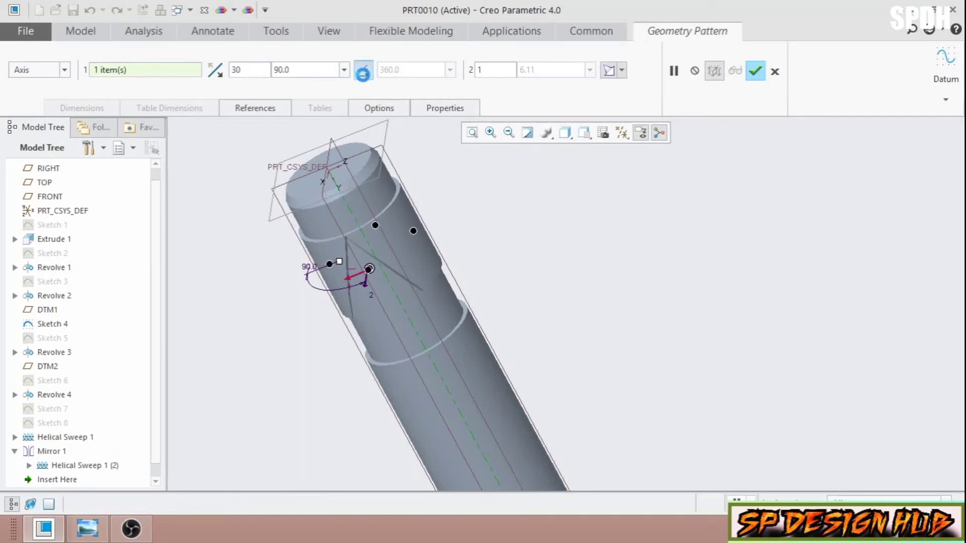
middle_click_drag(494, 241, 613, 237)
scroll(571, 217, "down", 3)
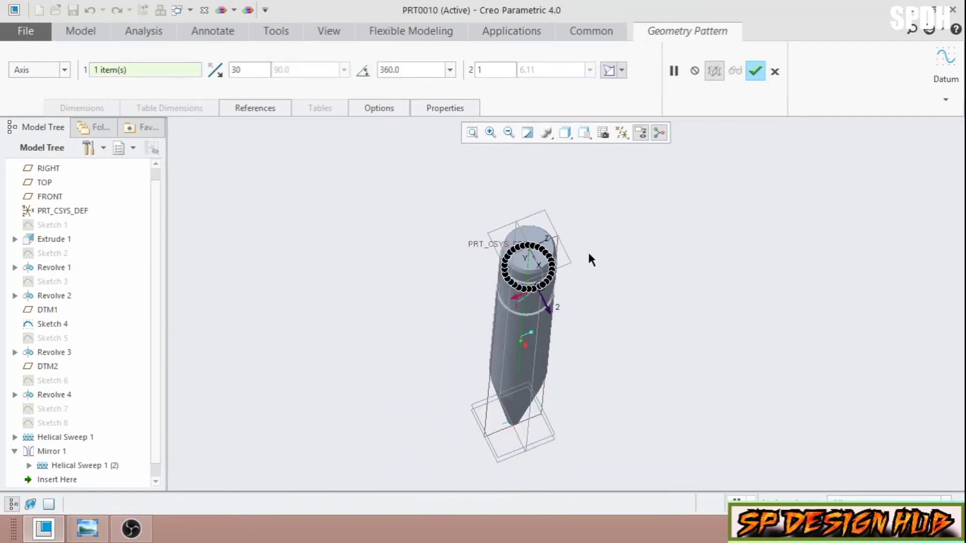
scroll(588, 251, "up", 3)
left_click(754, 75)
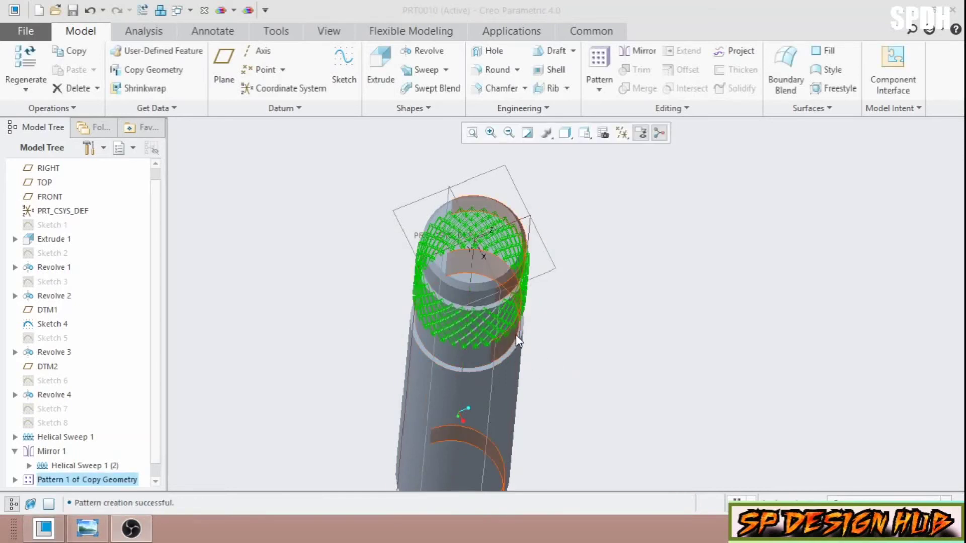
Start a new sketch on the RIGHT plane and orient the view parallel to the sketch plane
left_click(524, 282)
middle_click_drag(620, 351, 564, 364)
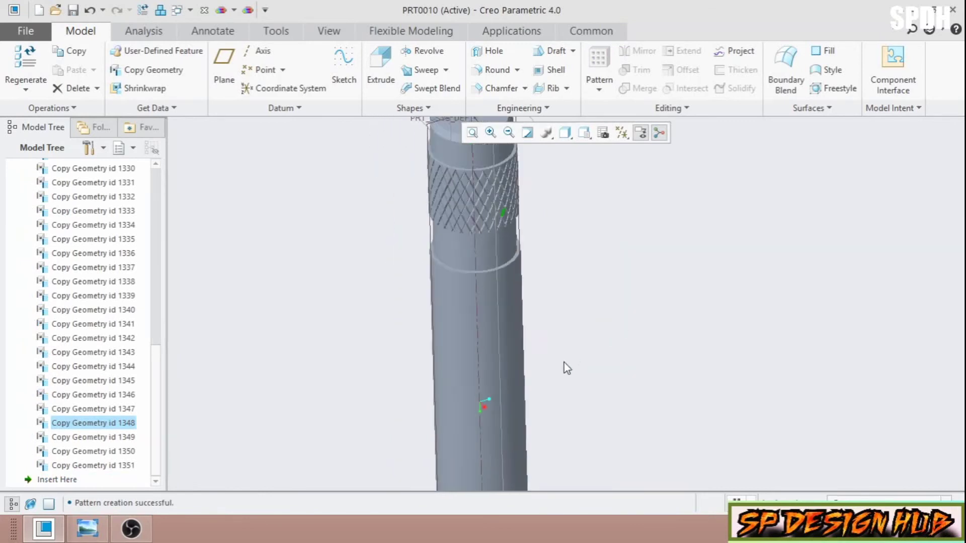
scroll(563, 363, "down", 5)
scroll(623, 308, "up", 4)
left_click(594, 317)
scroll(594, 317, "down", 3)
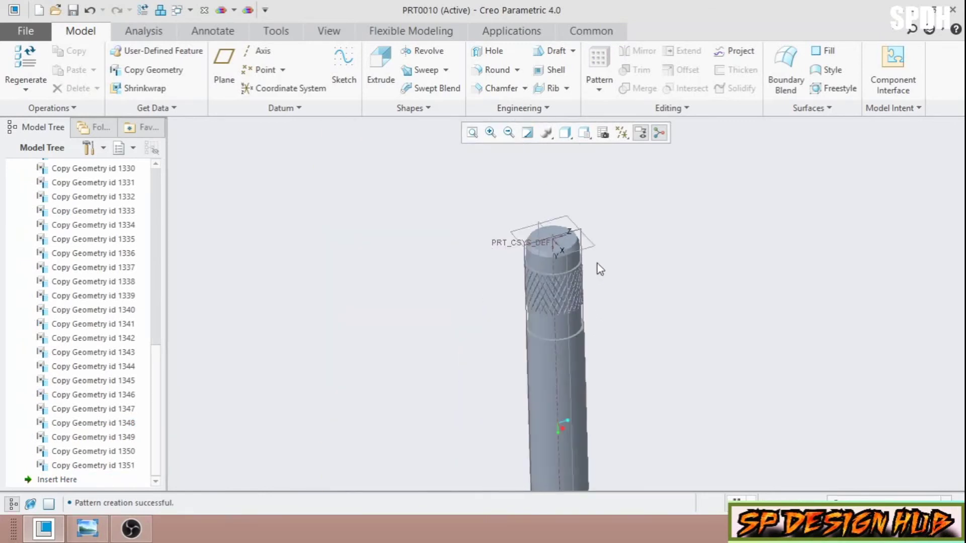
left_click(593, 359)
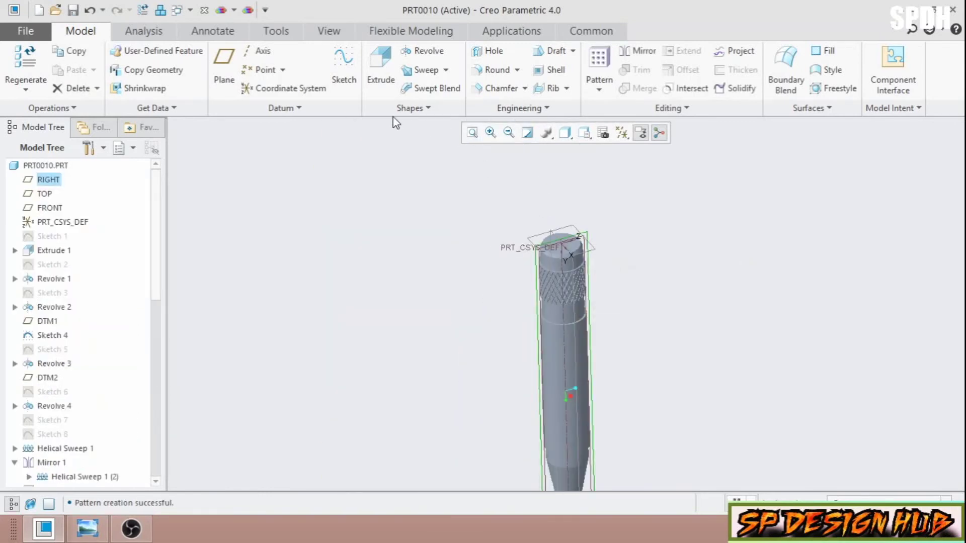
left_click(344, 70)
left_click(604, 132)
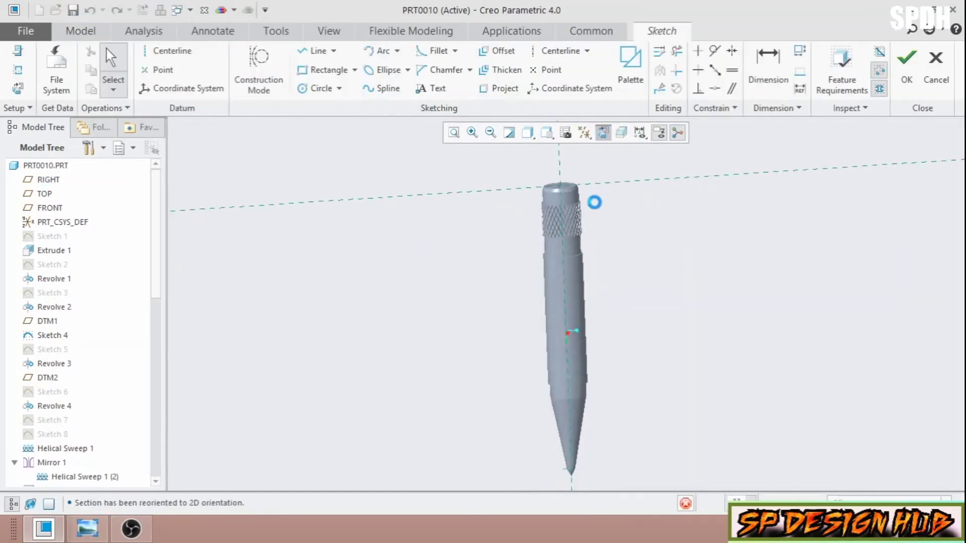
Add the outer silhouette edge of the long raised band as a sketch reference and solve the references
left_click(316, 51)
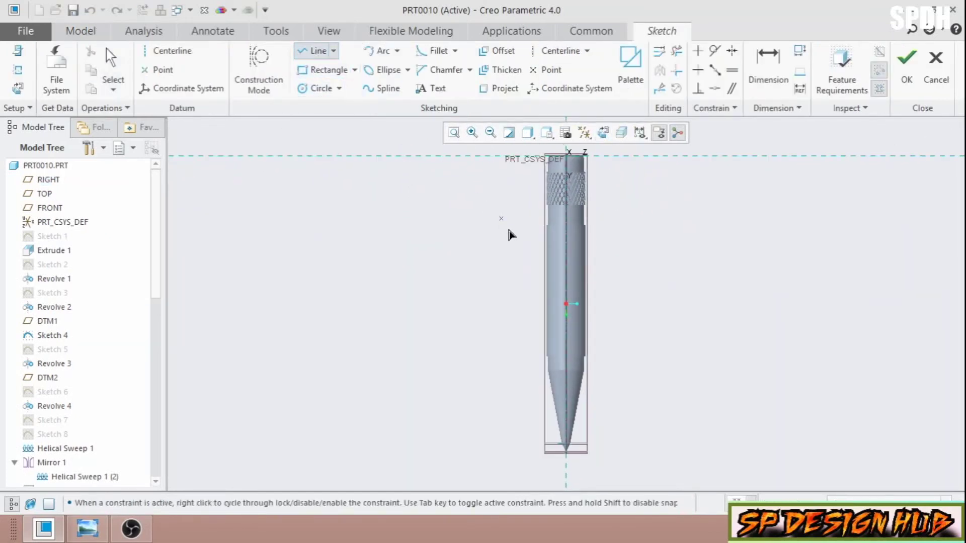
left_click(17, 69)
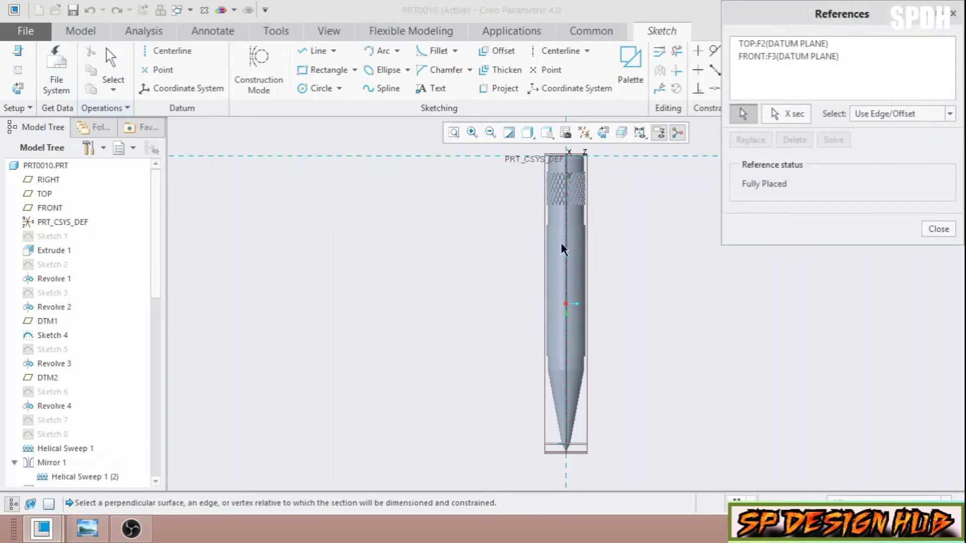
scroll(561, 242, "up", 5)
left_click(527, 226)
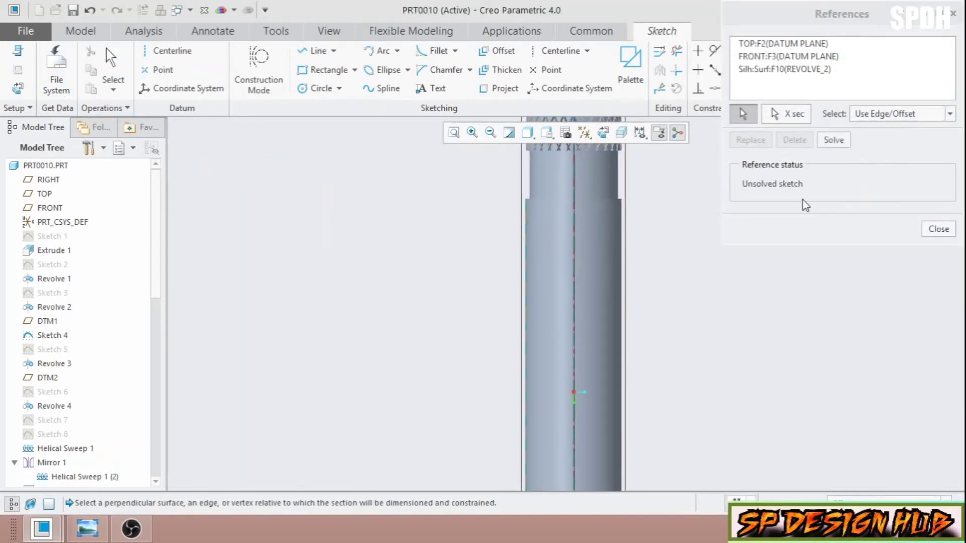
left_click(834, 141)
left_click(939, 228)
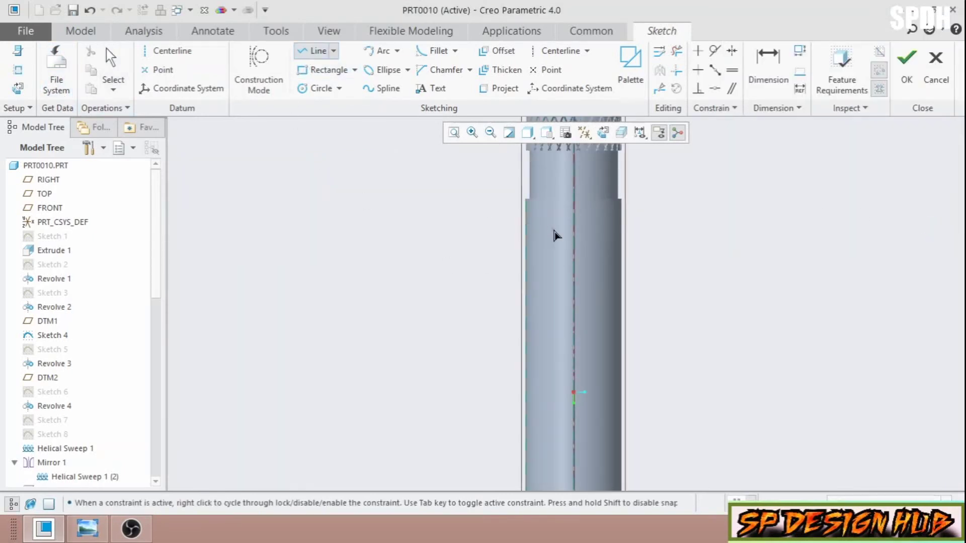
Draw a vertical line along the long band's outer edge, ending at the band's tip-side corner
scroll(528, 211, "down", 4)
scroll(531, 327, "up", 3)
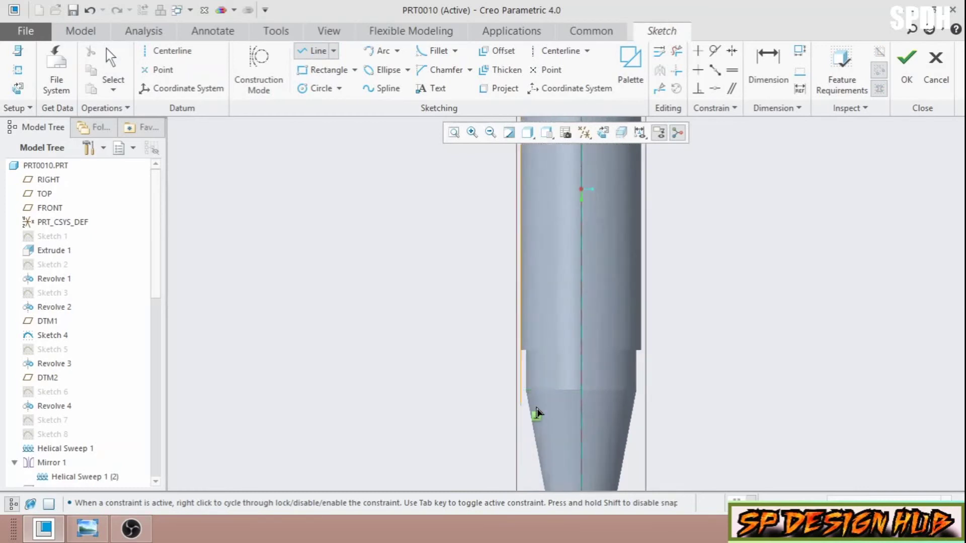
left_click(522, 350)
middle_click(411, 361)
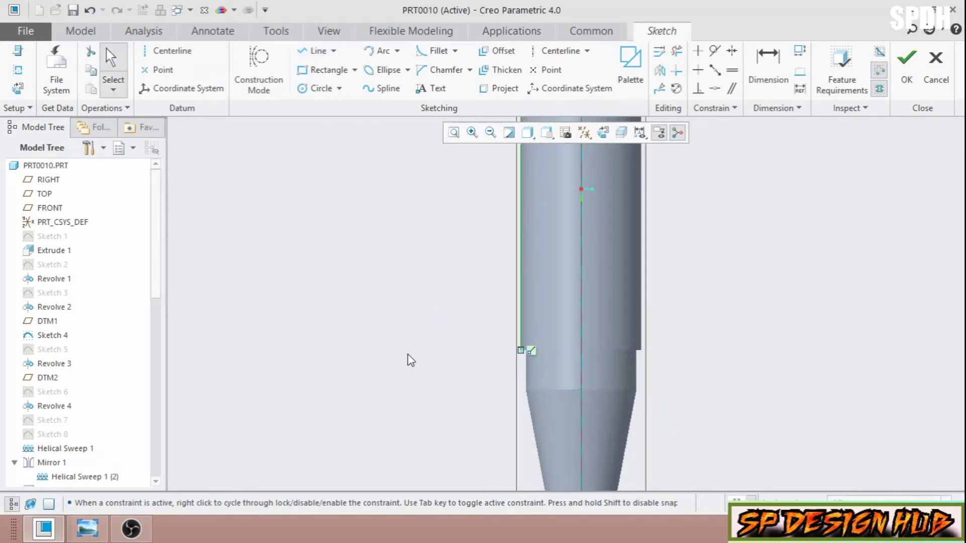
Add a vertical centerline along the punch's axis and finish the sketch
key("ctrl+d")
left_click(561, 50)
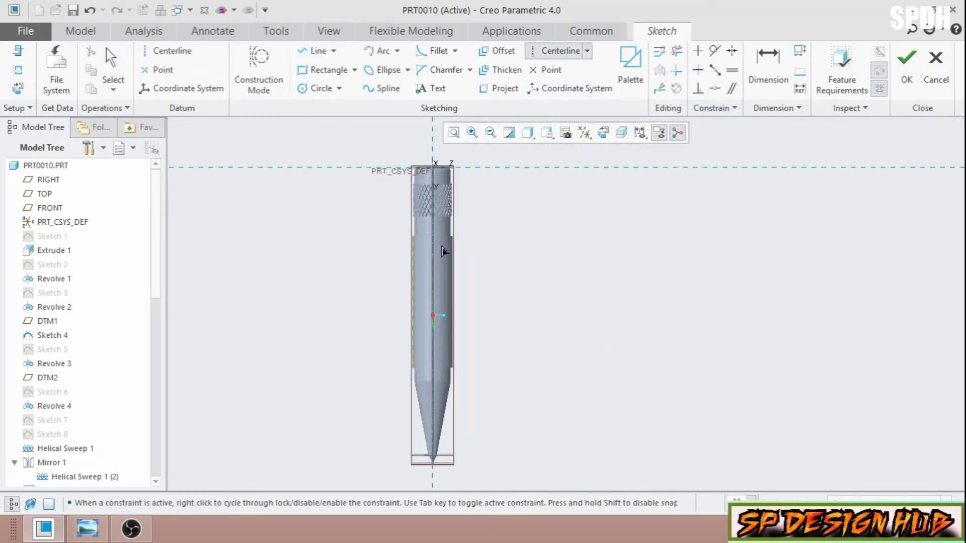
left_click(442, 249)
left_click(447, 261)
middle_click(533, 280)
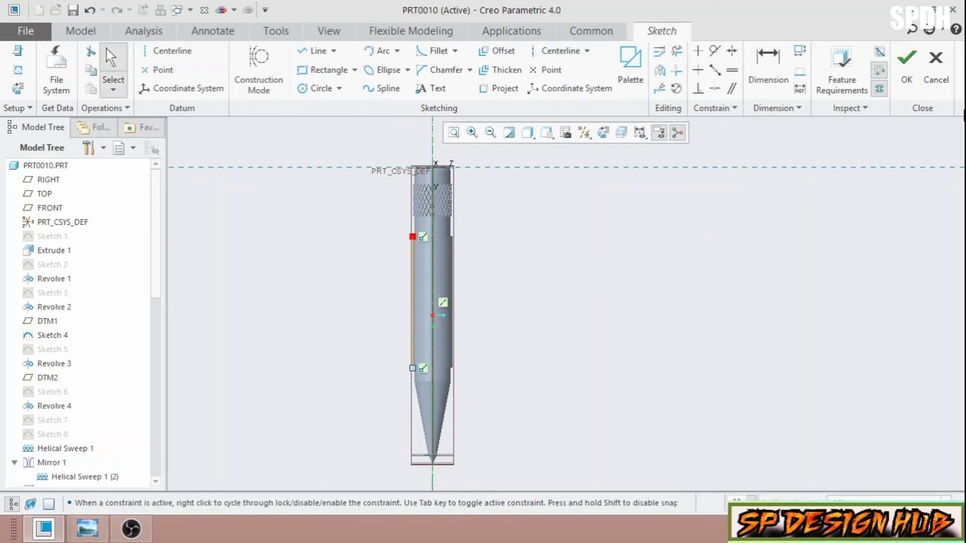
left_click(907, 66)
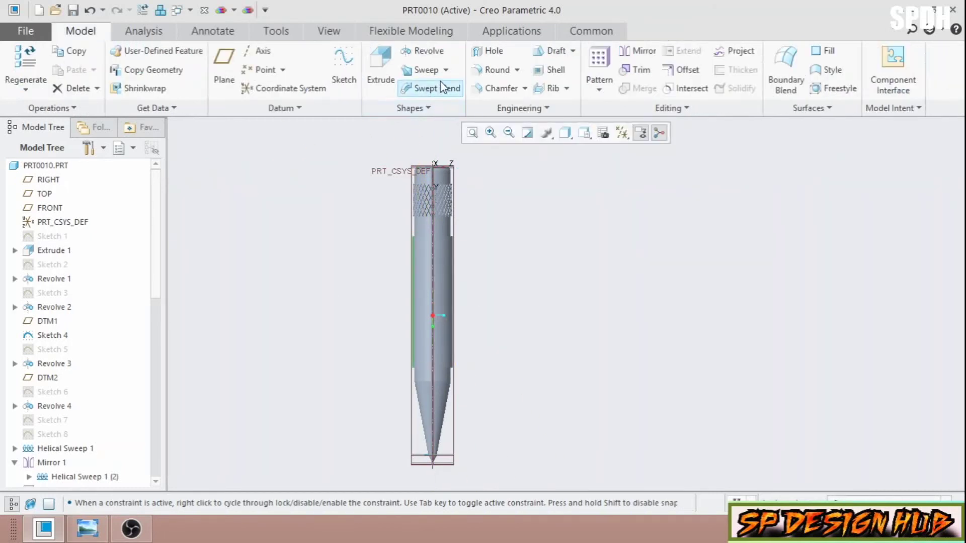
Start a helical sweep on the sketched profile and draw a triangular section about 0.91 tall at the long band's head-side corner
left_click(446, 69)
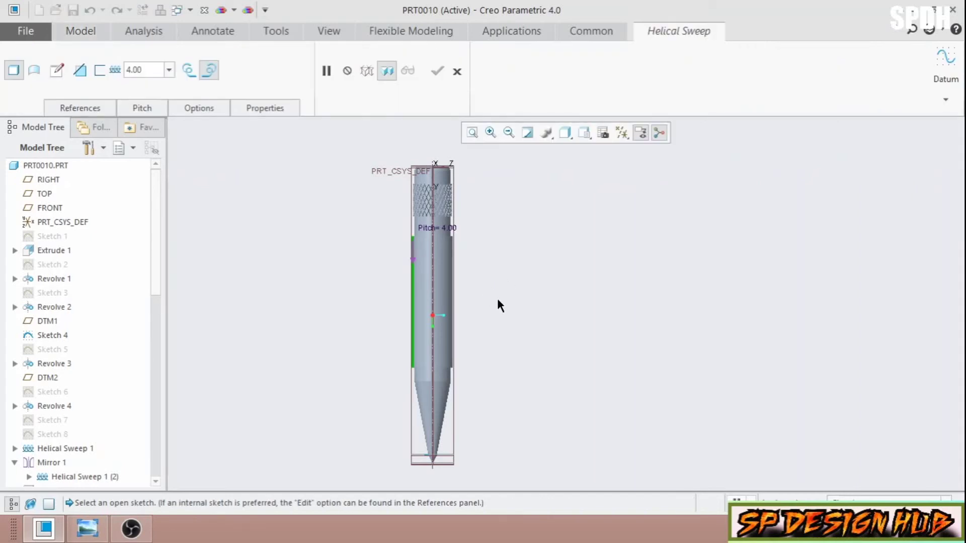
left_click(57, 69)
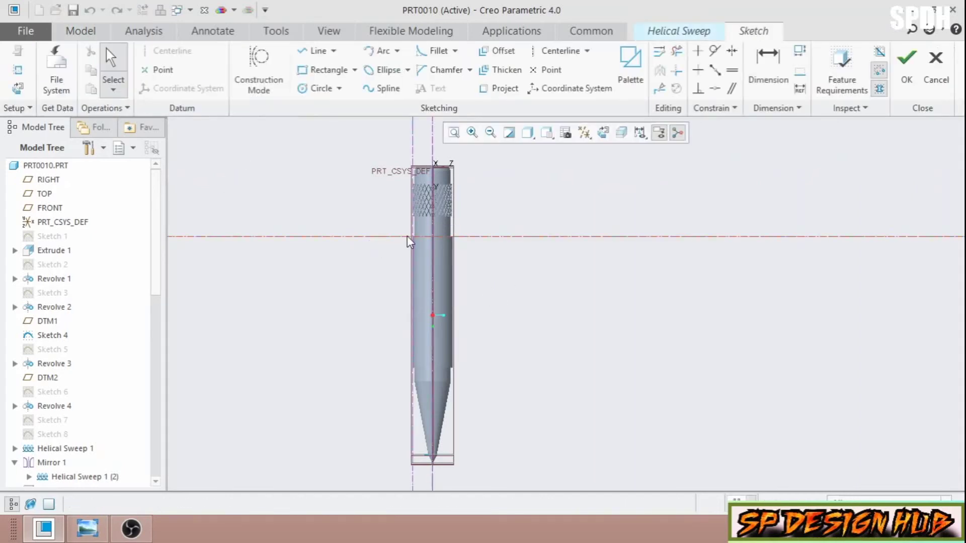
left_click(317, 51)
scroll(436, 260, "down", 5)
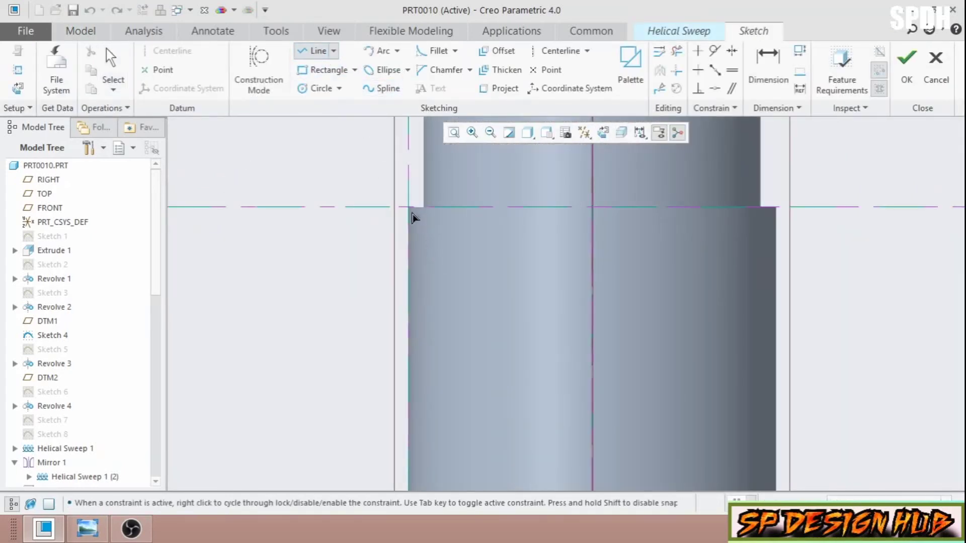
left_click(408, 207)
middle_click(364, 234)
scroll(406, 239, "down", 3)
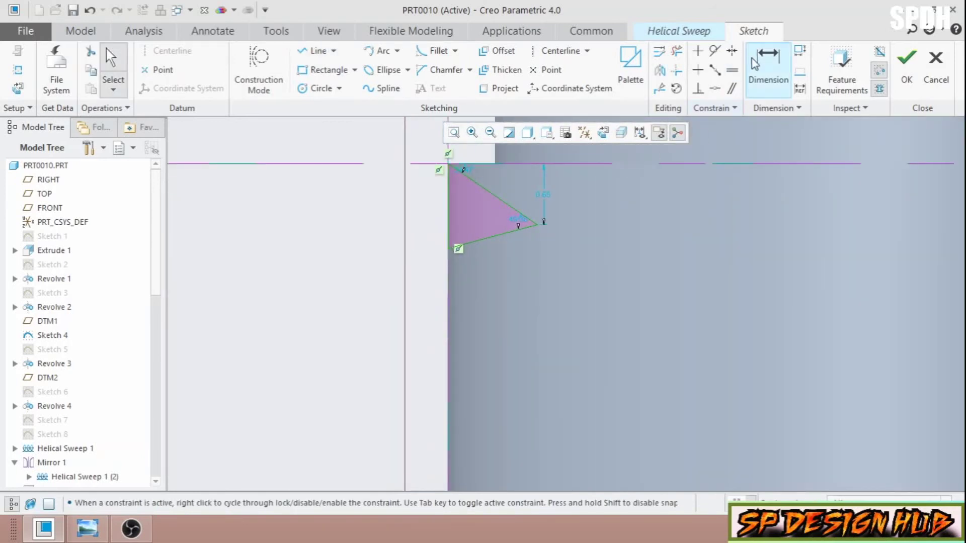
Dimension the triangle's vertical side and set its length to 0.5
left_click(768, 65)
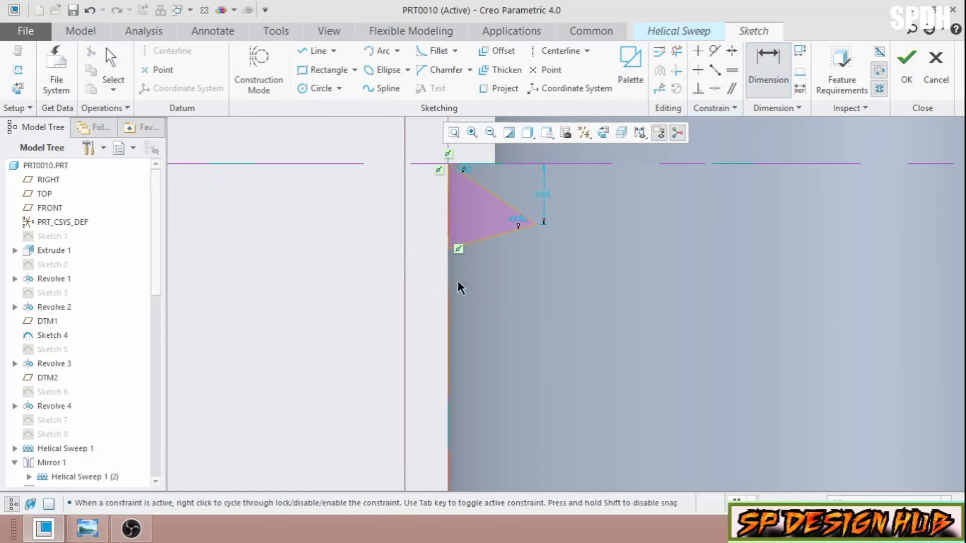
left_click(449, 183)
middle_click(413, 229)
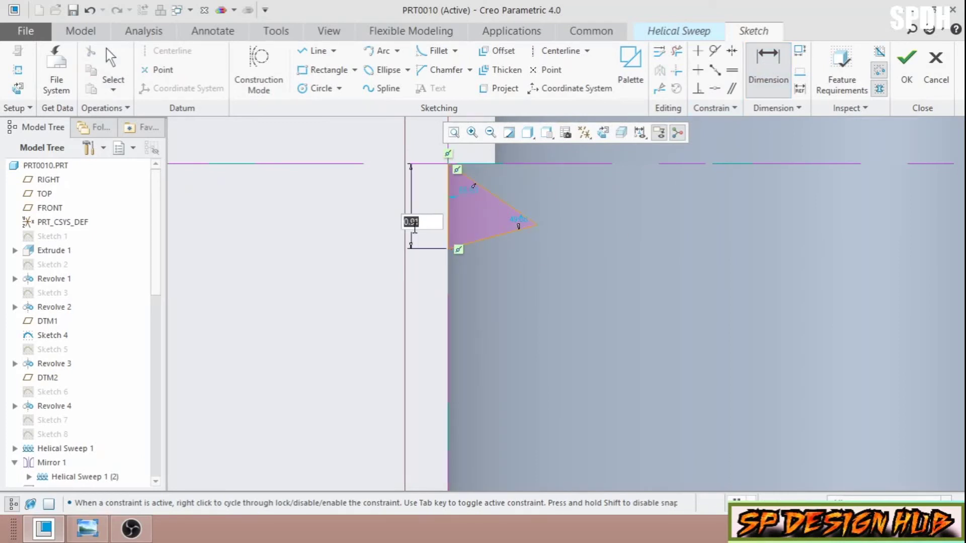
type("0.5")
key("Return")
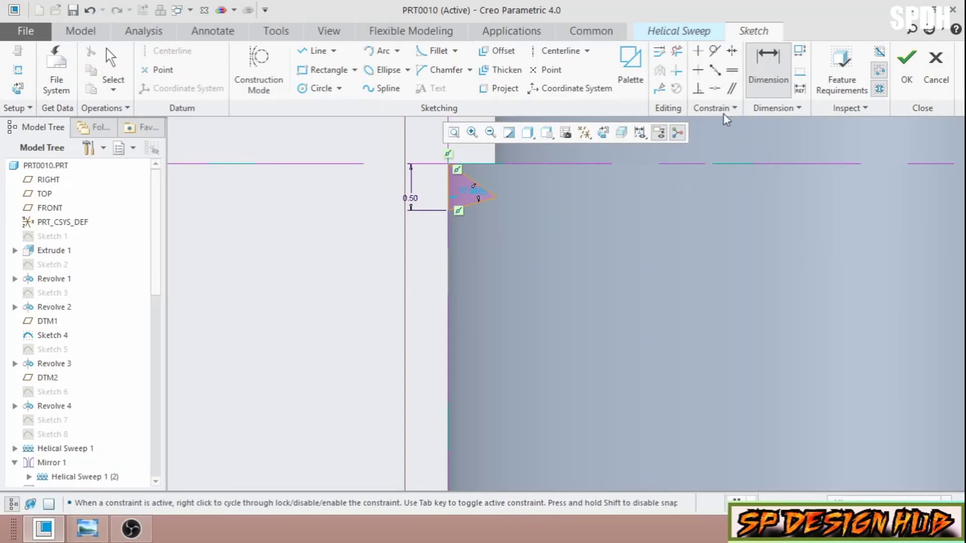
Constrain all three sides of the triangle to equal length and finish the section sketch
left_click(732, 70)
scroll(460, 184, "up", 4)
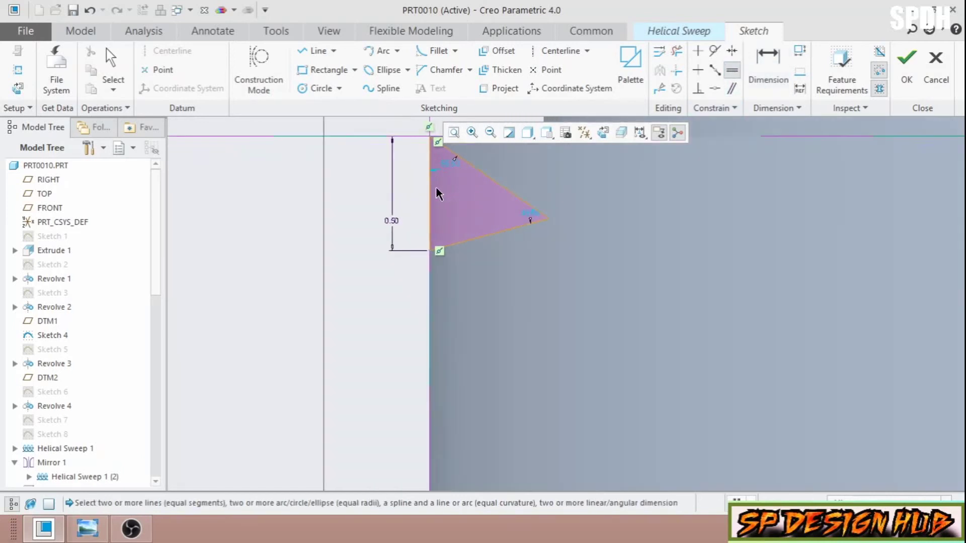
left_click(433, 196)
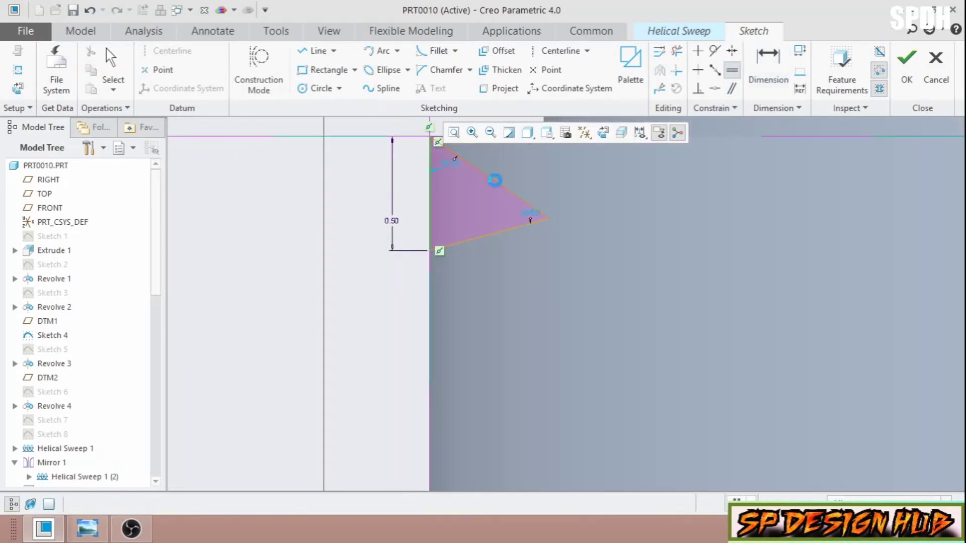
left_click(497, 182)
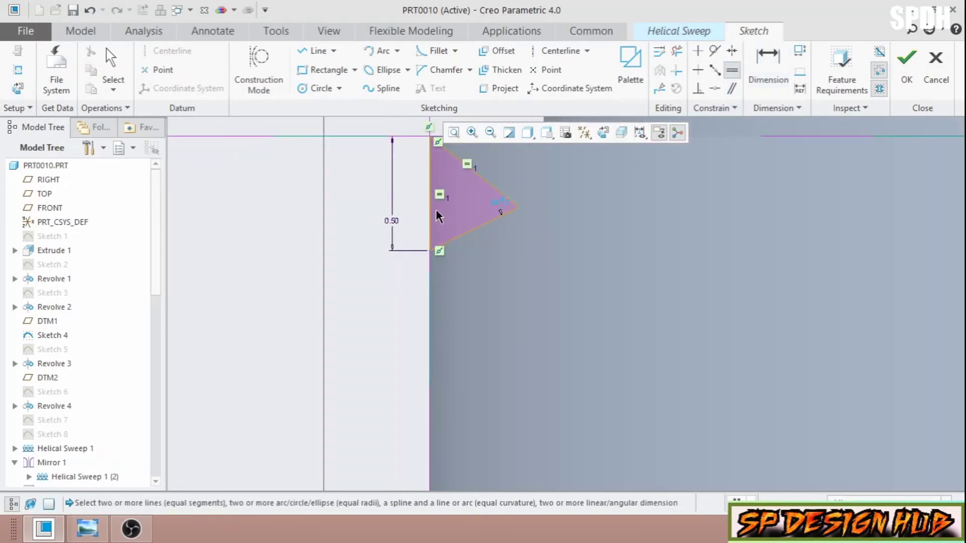
left_click(473, 234)
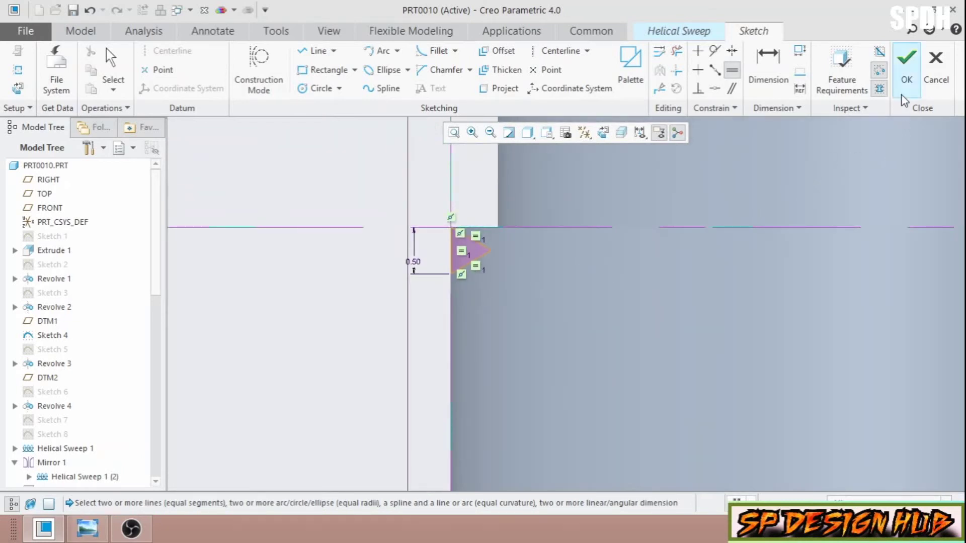
left_click(906, 80)
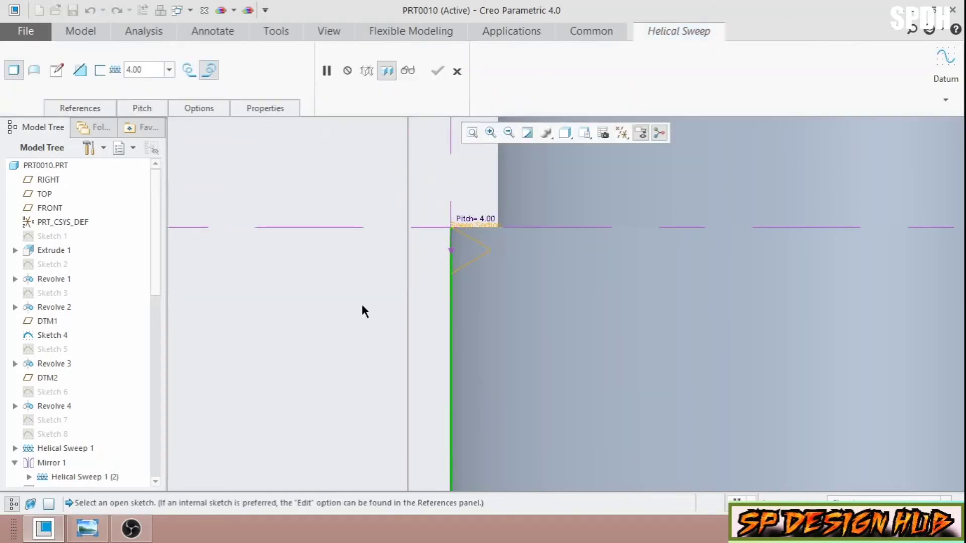
Set the helical sweep to remove material with a pitch of 96 and complete it
scroll(368, 236, "up", 5)
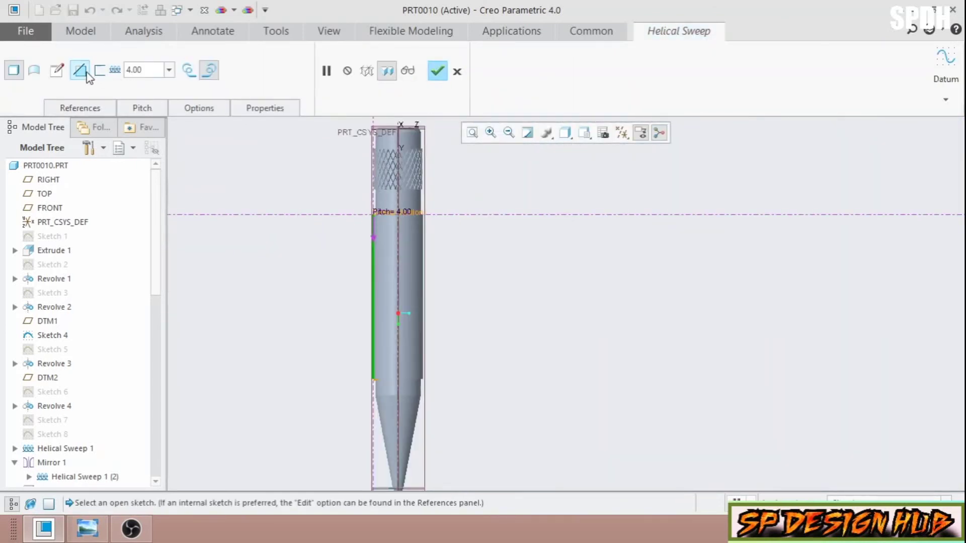
left_click(81, 70)
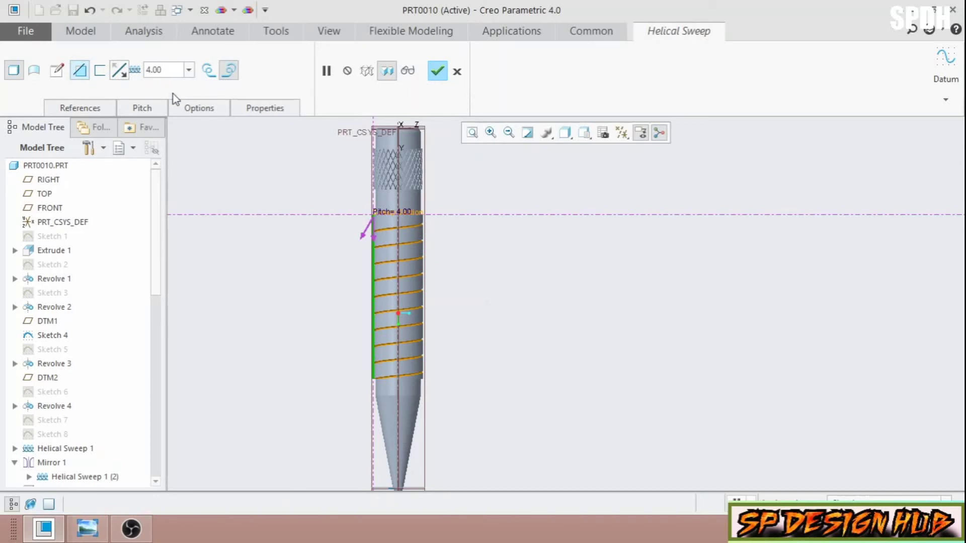
left_click(167, 69)
type("96")
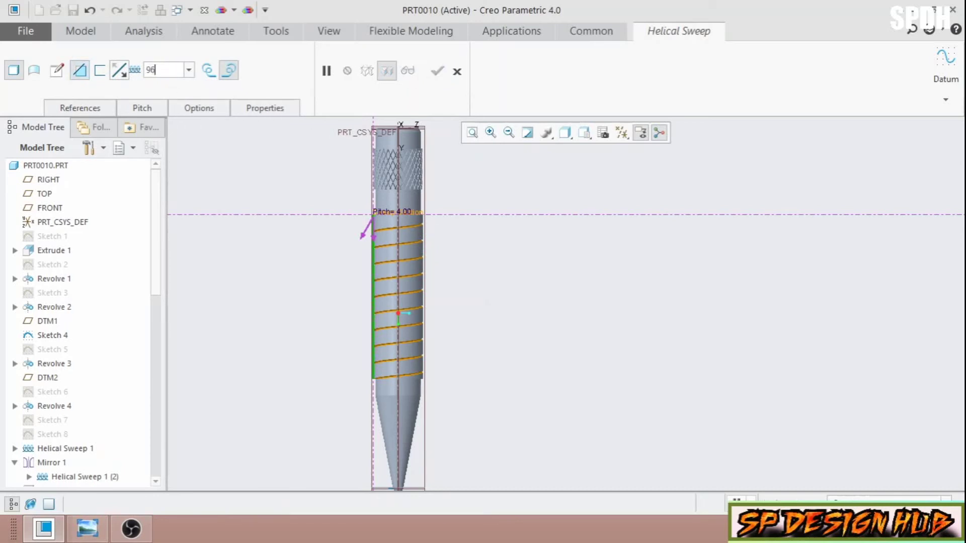
key("Return")
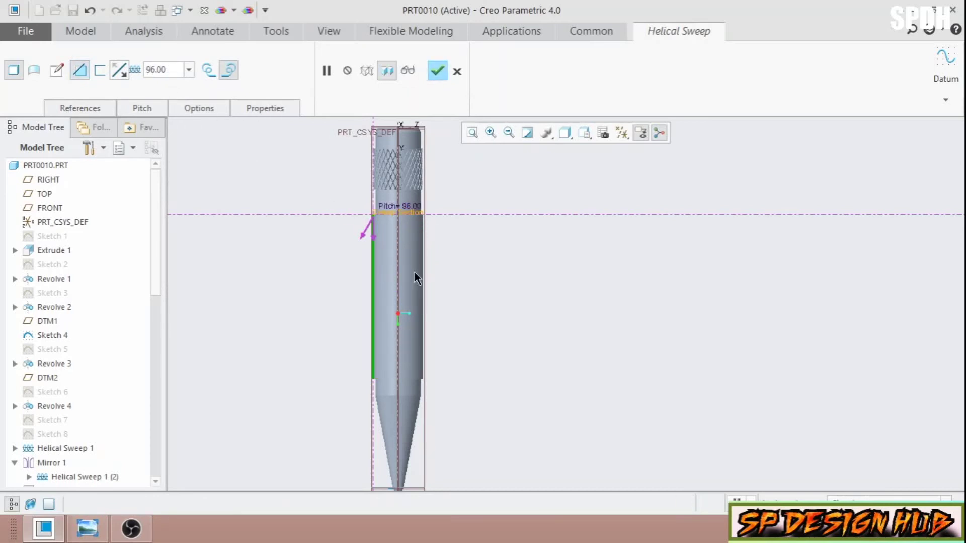
mouse_move(475, 271)
middle_mouse_down()
mouse_move(574, 258)
mouse_move(620, 235)
mouse_move(589, 244)
middle_mouse_up()
scroll(403, 272, "up", 5)
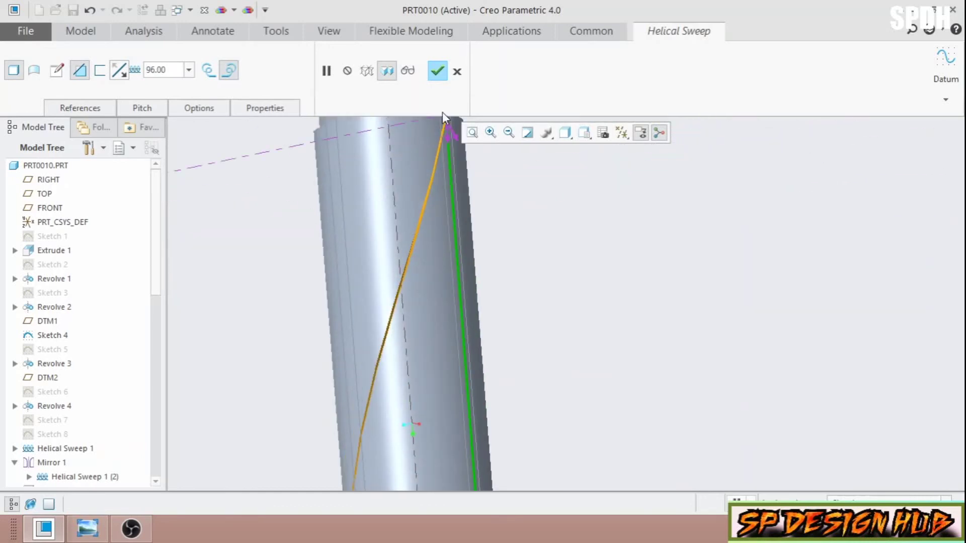
left_click(438, 71)
scroll(409, 219, "down", 3)
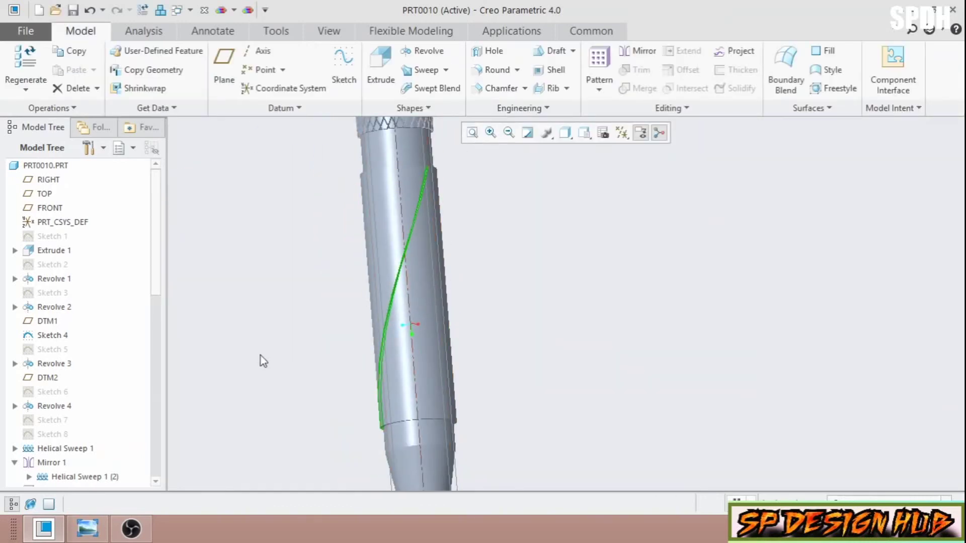
Mirror the long band's helical sweep cut about the datum plane running lengthwise through the punch's axis
left_click_drag(156, 297, 147, 483)
right_click(79, 467)
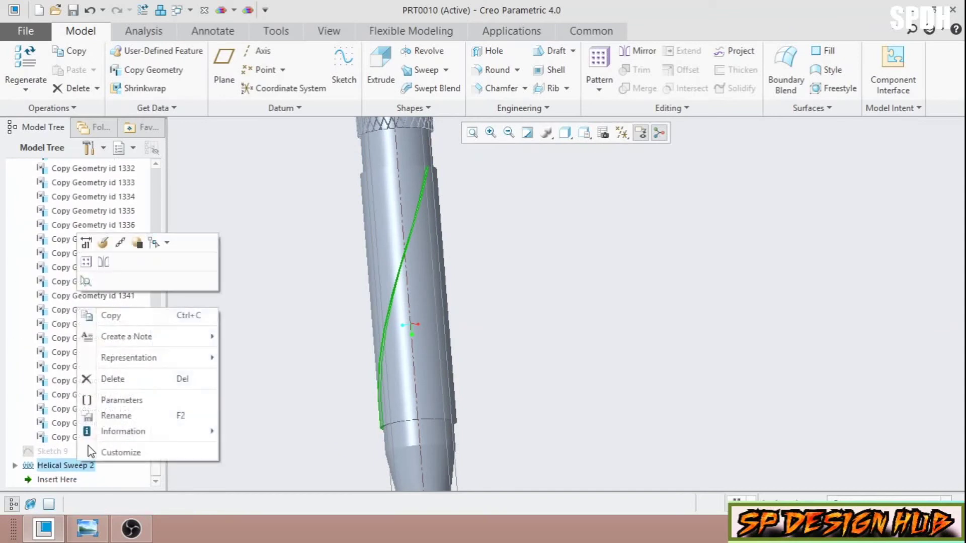
left_click(102, 258)
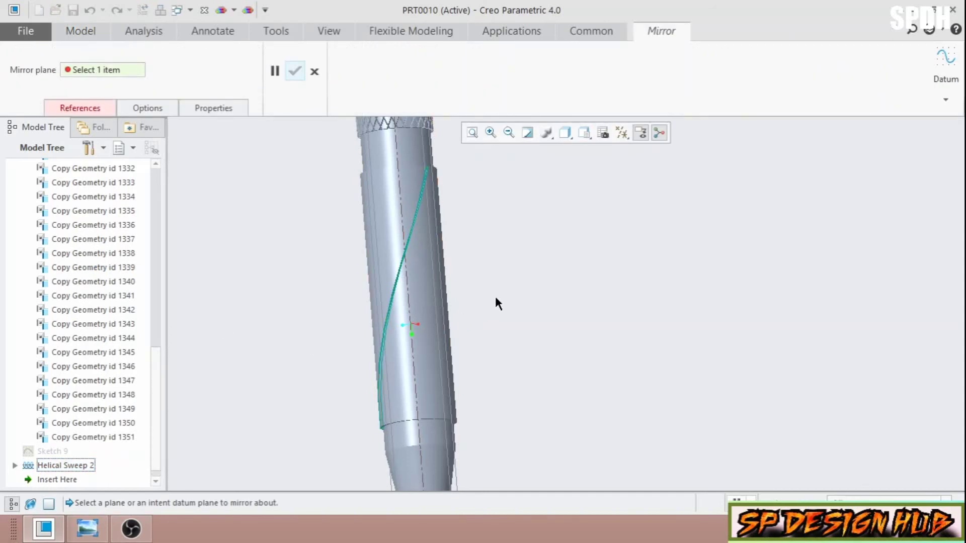
scroll(508, 312, "down", 5)
mouse_move(501, 332)
middle_mouse_down()
mouse_move(511, 324)
mouse_move(511, 336)
middle_mouse_up()
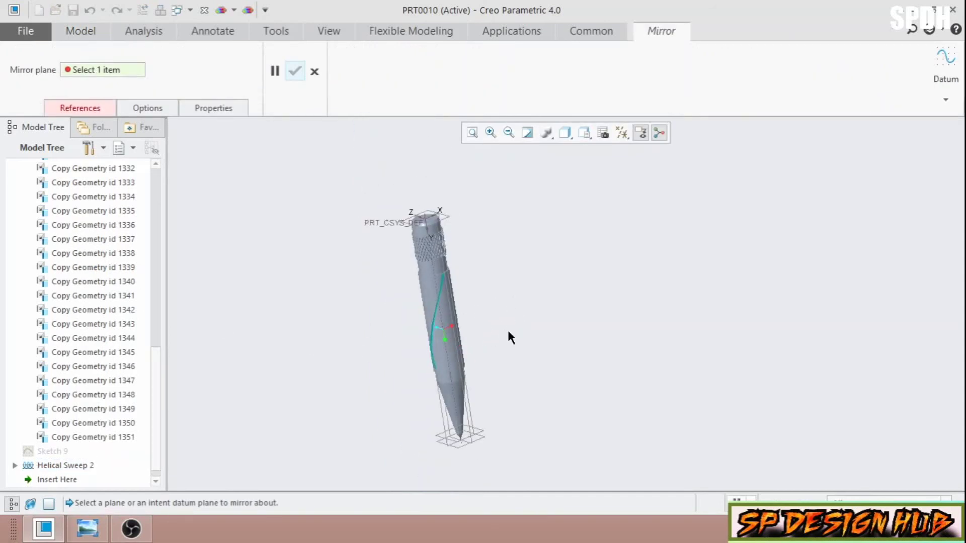
left_click(437, 356)
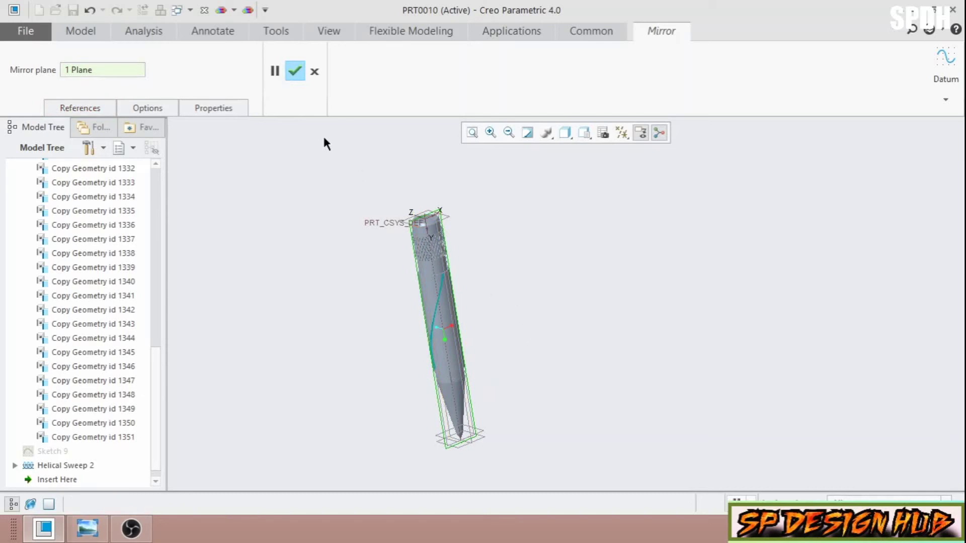
left_click(296, 71)
Start a geometry pattern of the long band's helical cut and its mirror, using the Axis type around the punch's center axis
middle_click_drag(518, 319, 535, 319)
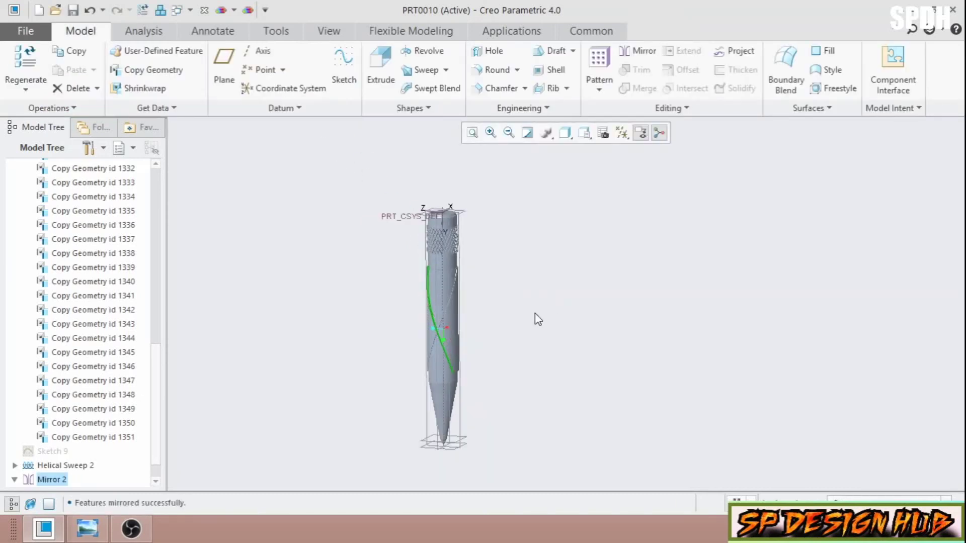
scroll(438, 345, "up", 6)
scroll(408, 302, "down", 3)
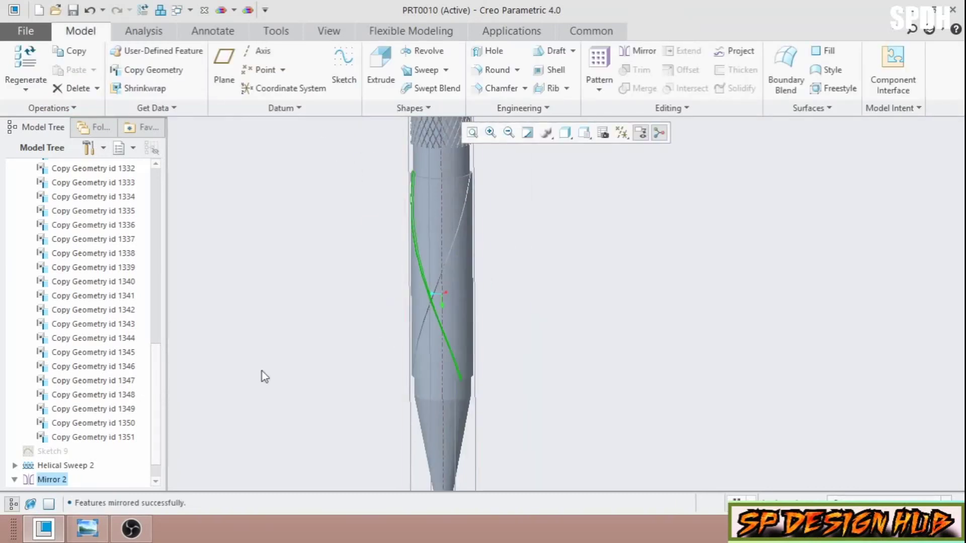
scroll(146, 430, "down", 1)
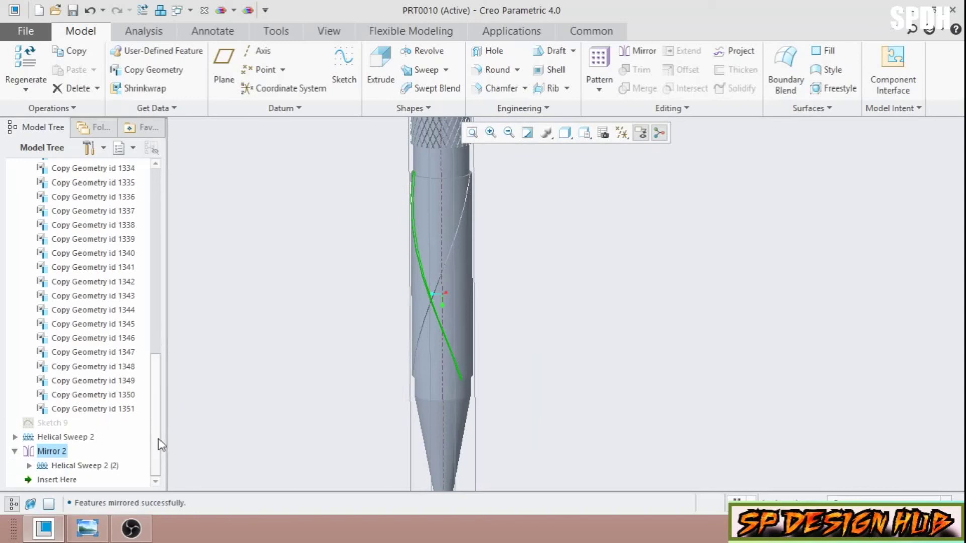
left_click(68, 441, "ctrl")
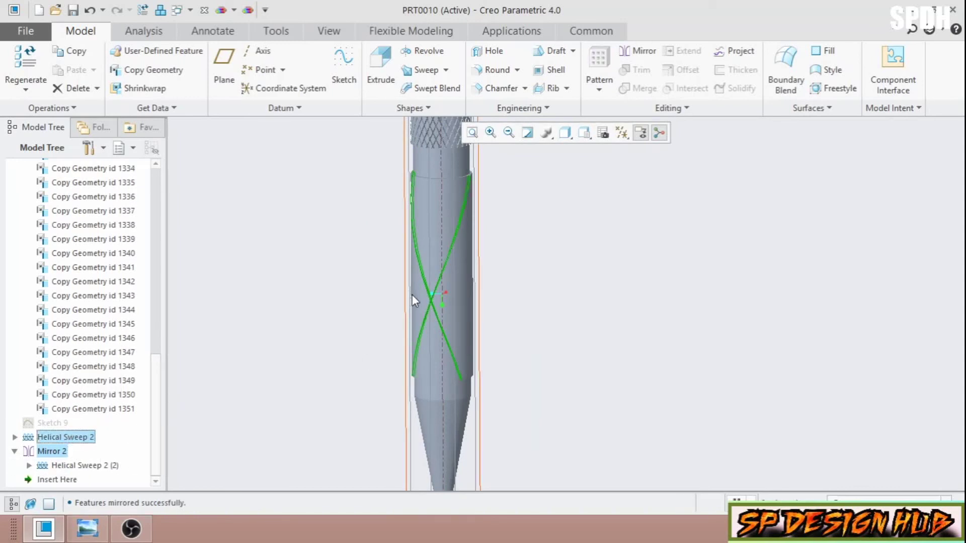
left_click(599, 89)
left_click(634, 121)
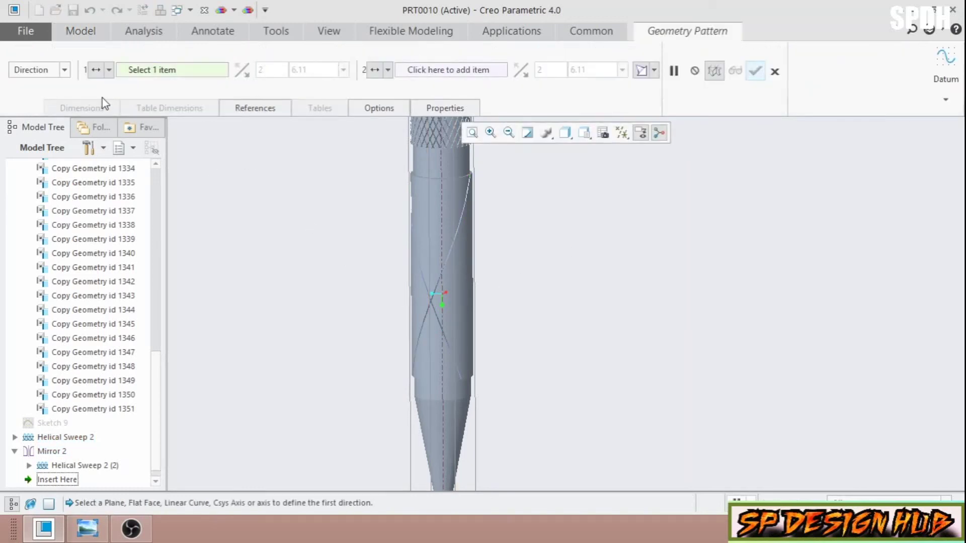
left_click(64, 70)
left_click(35, 106)
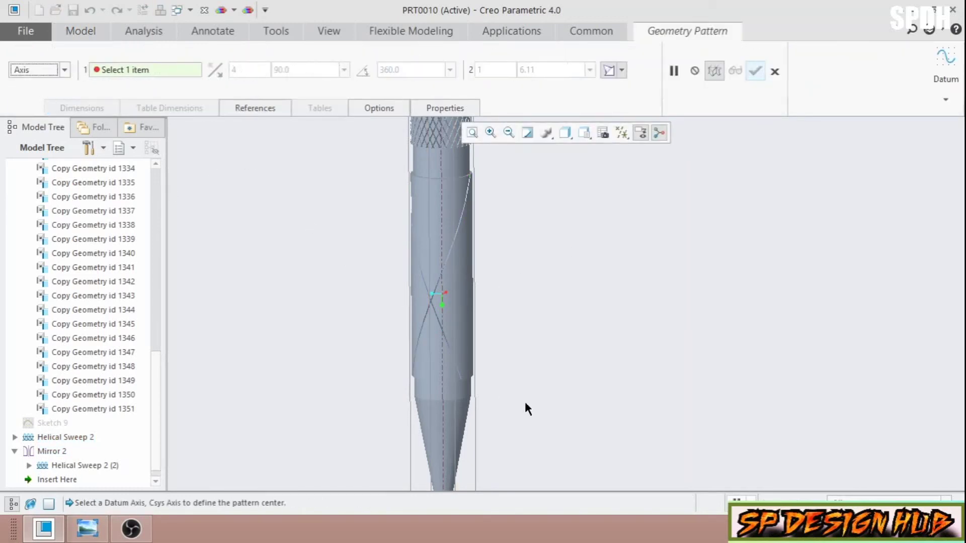
left_click(442, 323)
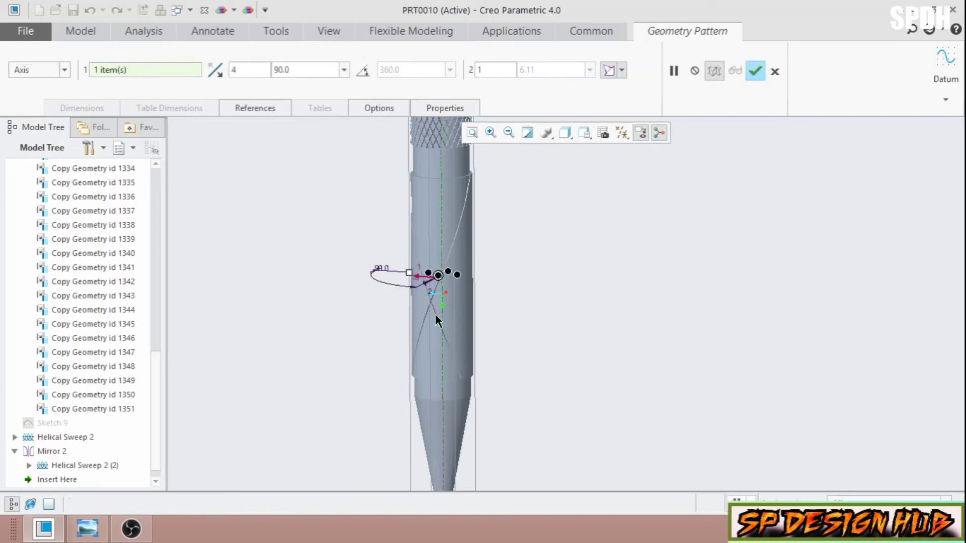
Spread 30 pattern instances over 360° around the long band and complete the geometry pattern
left_click(365, 73)
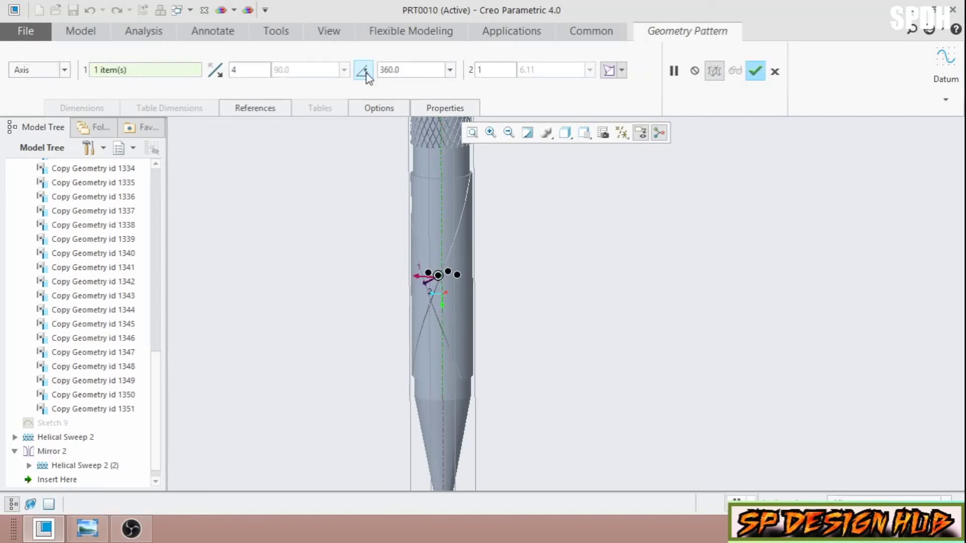
double_click(246, 74)
type("30")
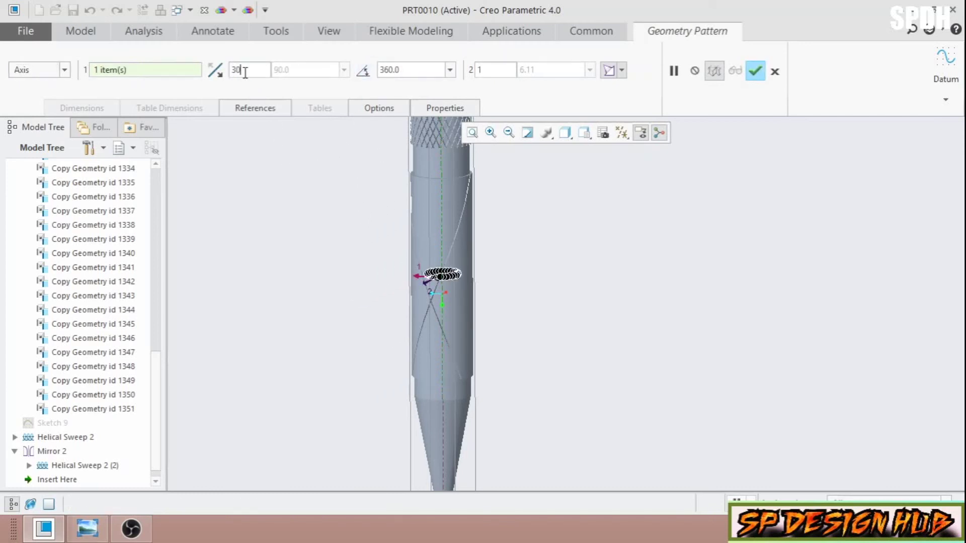
middle_click_drag(594, 265, 557, 289)
scroll(484, 288, "up", 6)
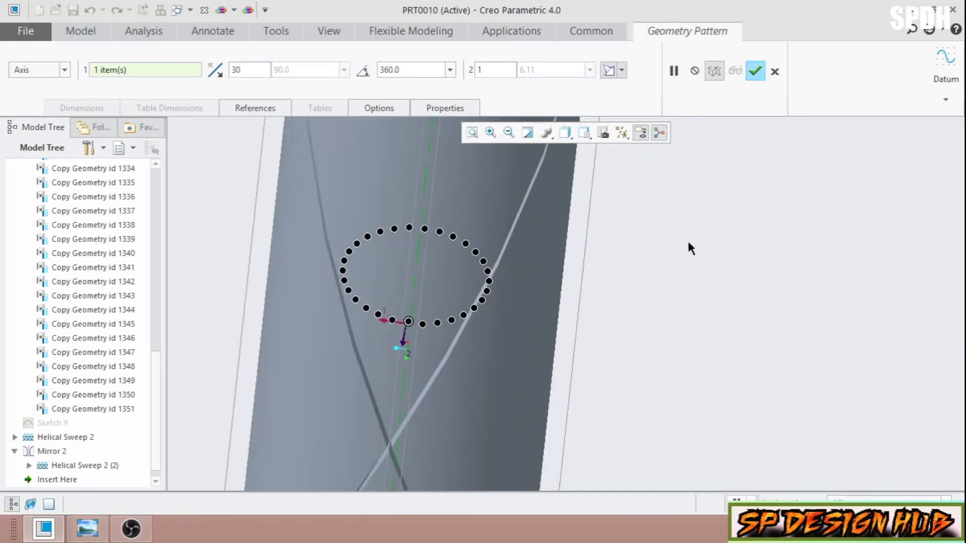
middle_click_drag(690, 249, 731, 270)
scroll(704, 290, "down", 3)
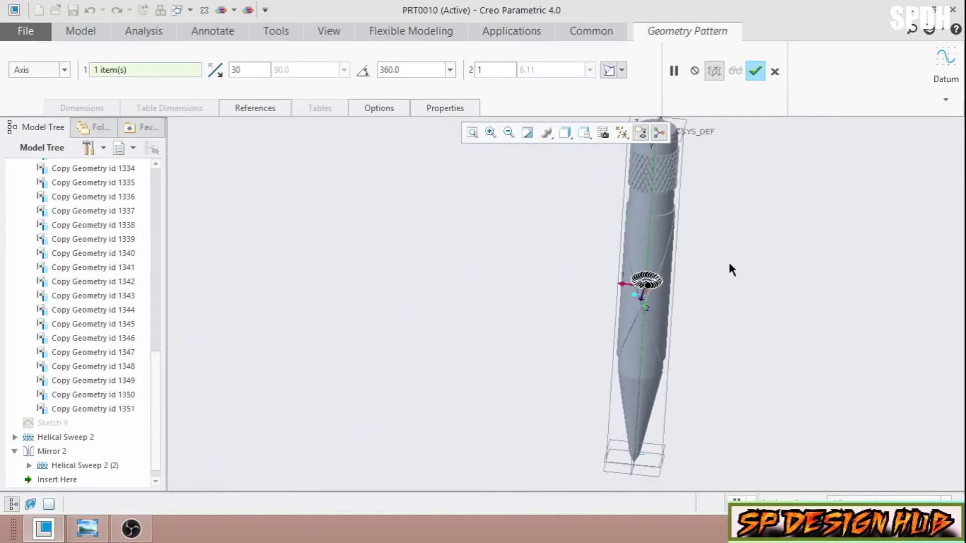
left_click(754, 73)
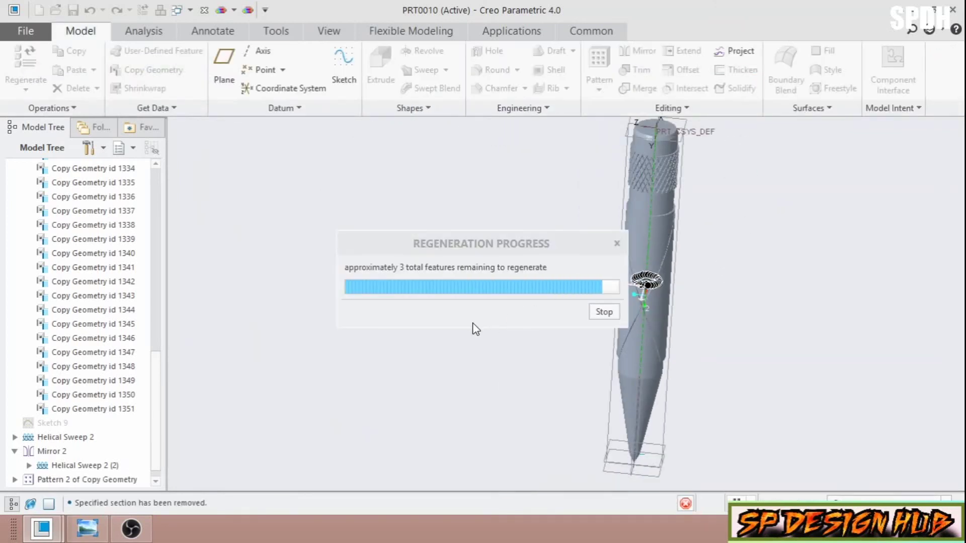